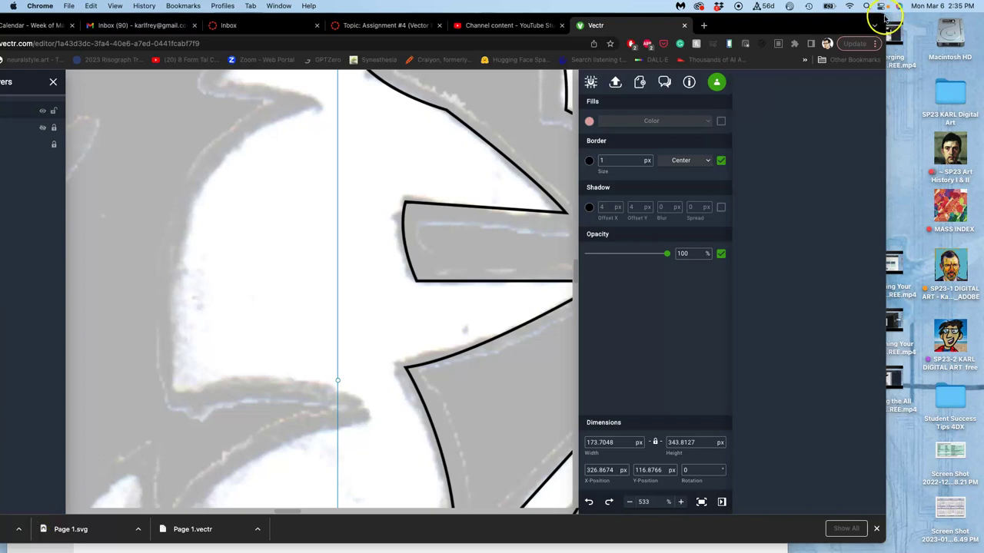
- Open the outlined path around the wing-like shape on the right of the artwork for node editing
drag(884, 19, 832, 33)
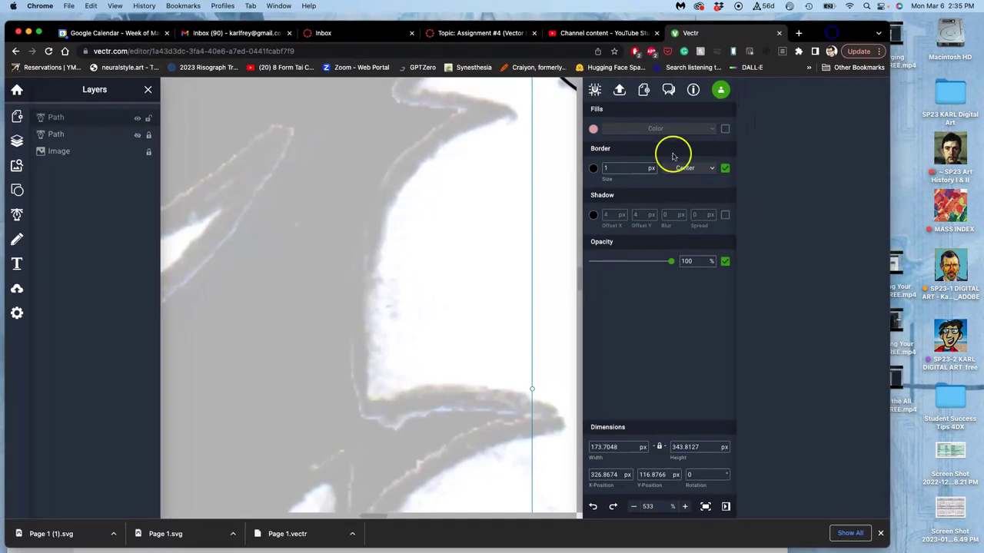
scroll(581, 216, down, 5)
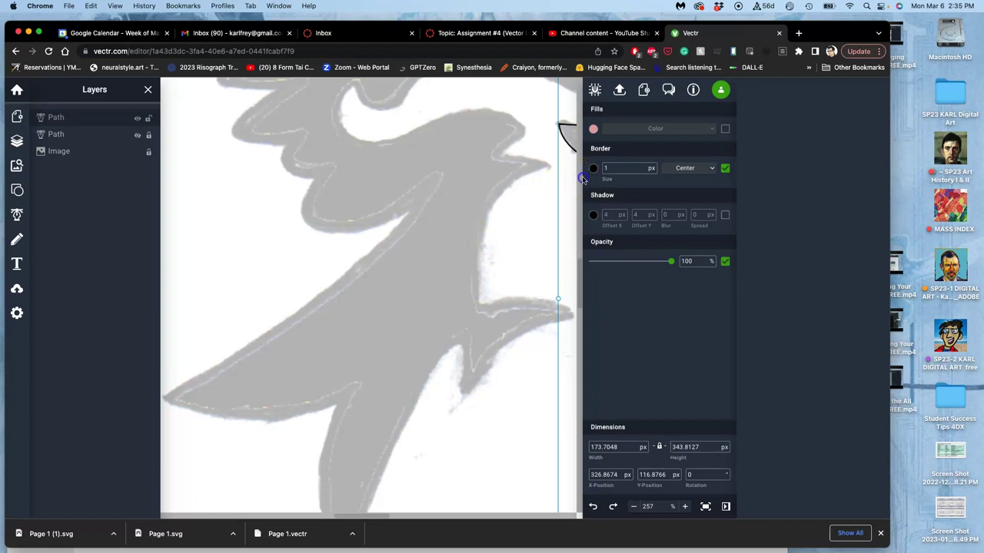
scroll(492, 209, right, 6)
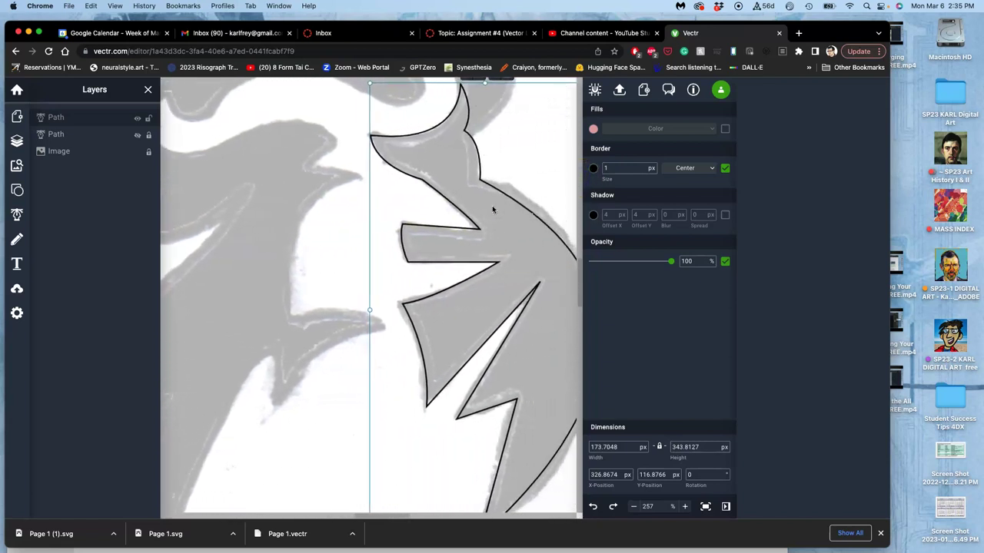
scroll(493, 209, right, 1)
scroll(493, 210, up, 1)
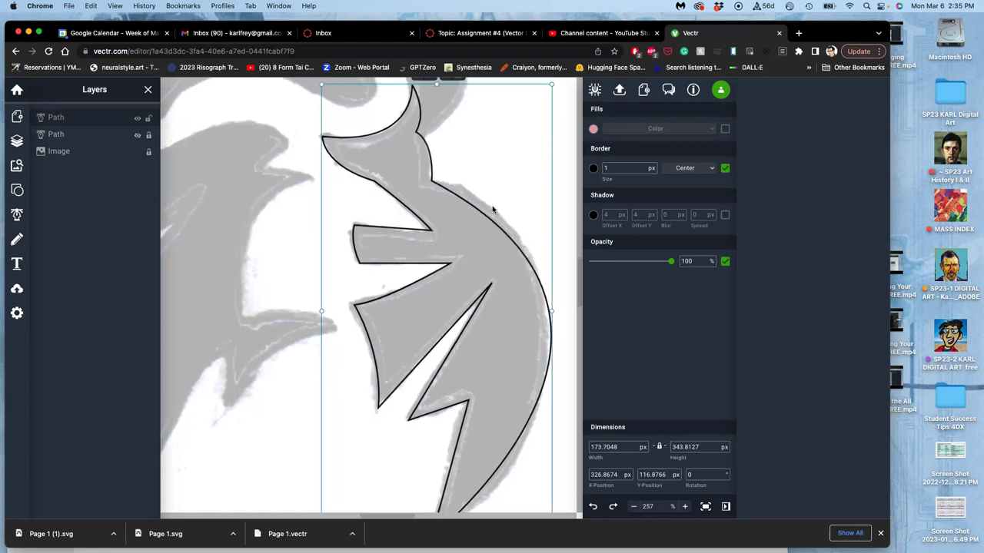
click(137, 135)
click(138, 135)
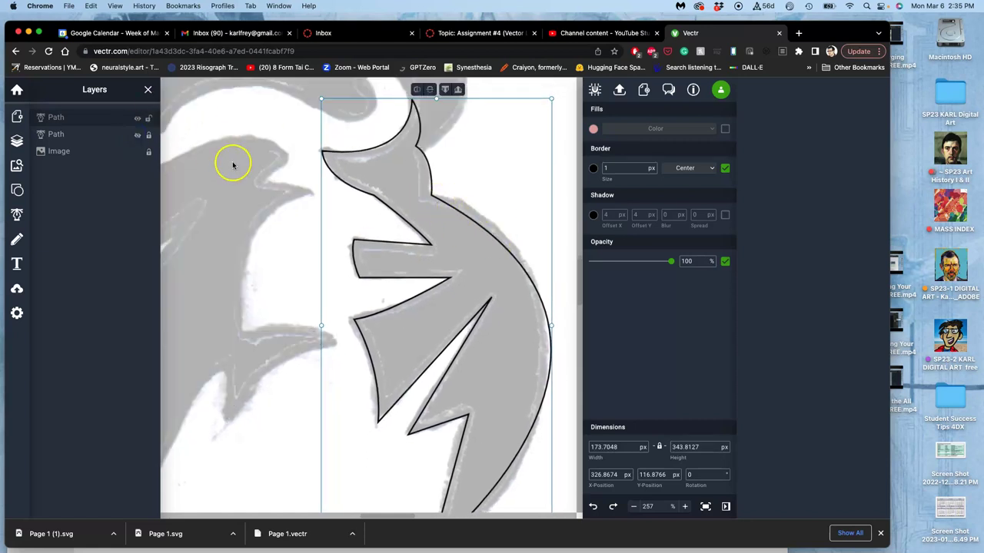
scroll(425, 240, down, 1)
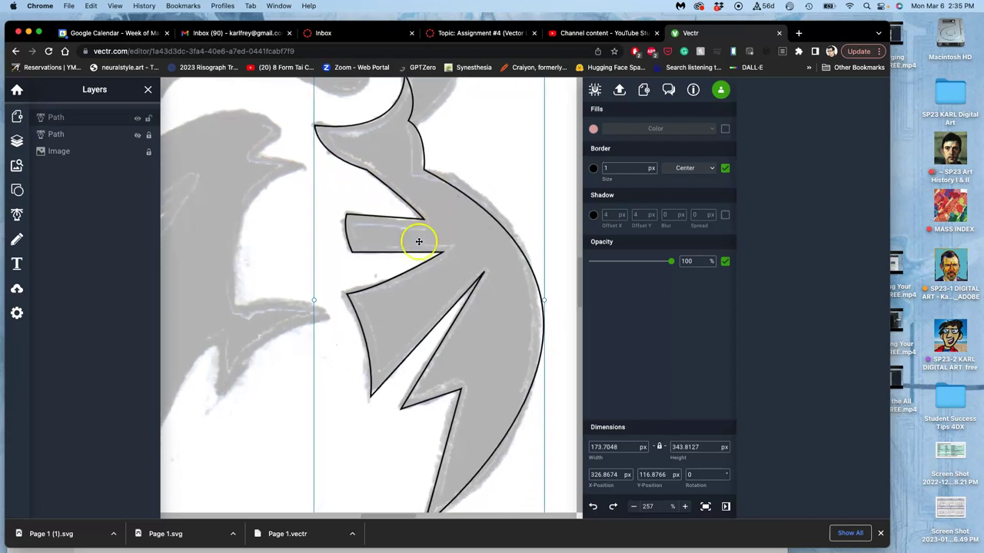
scroll(419, 261, down, 2)
scroll(427, 276, up, 1)
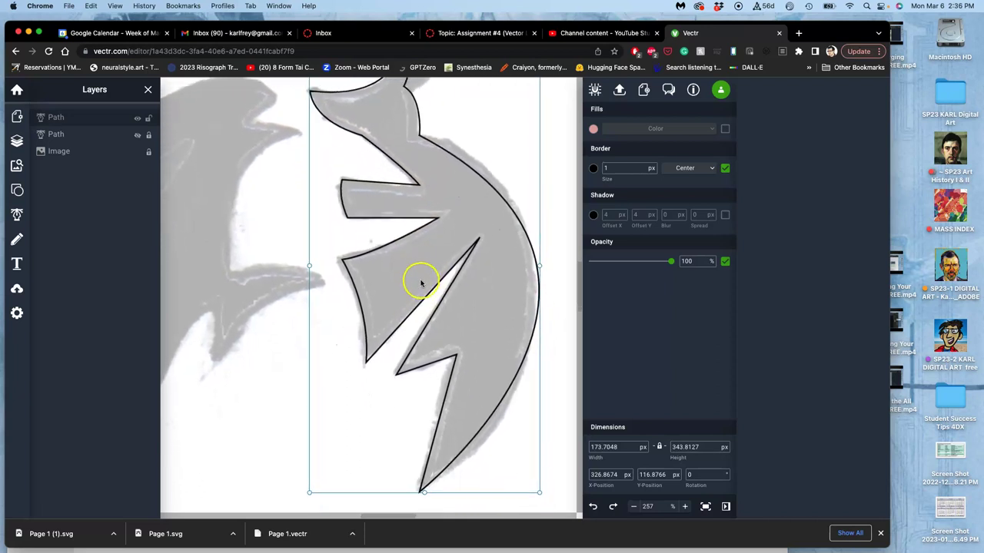
double_click(441, 278)
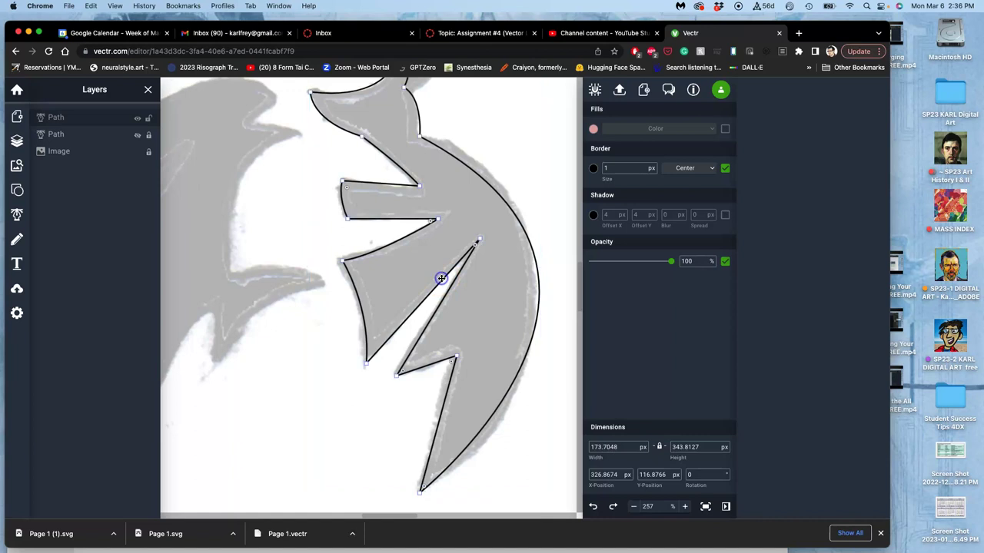
scroll(439, 231, up, 1)
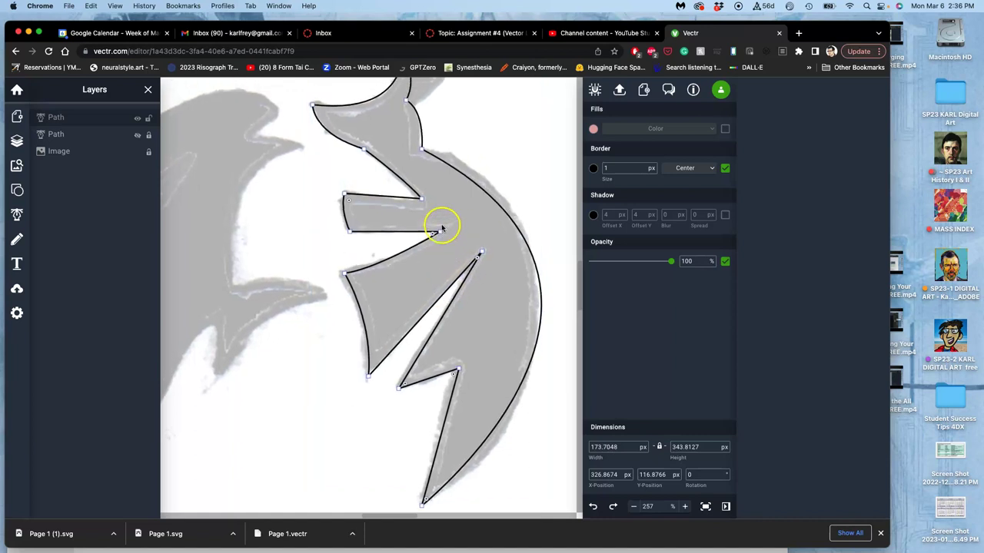
click(391, 232)
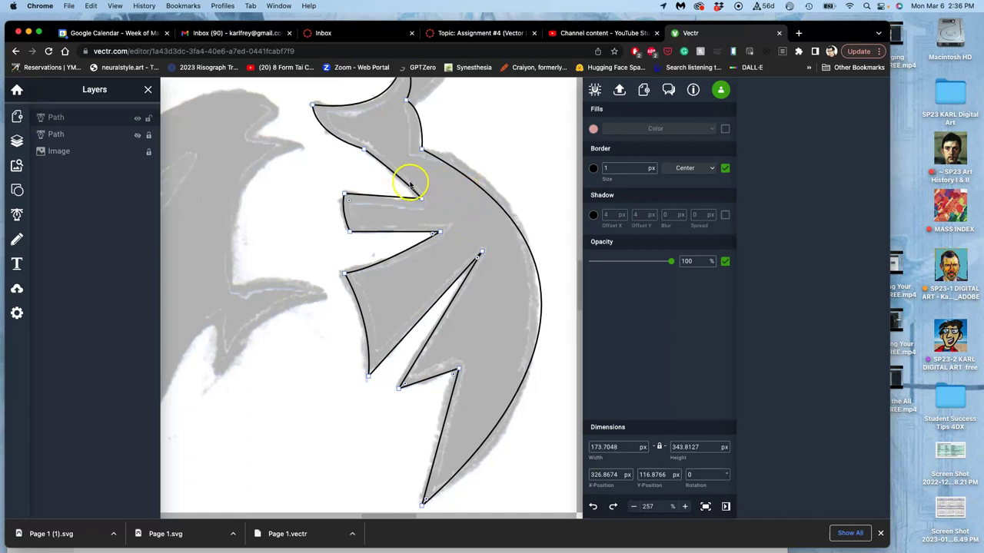
click(365, 150)
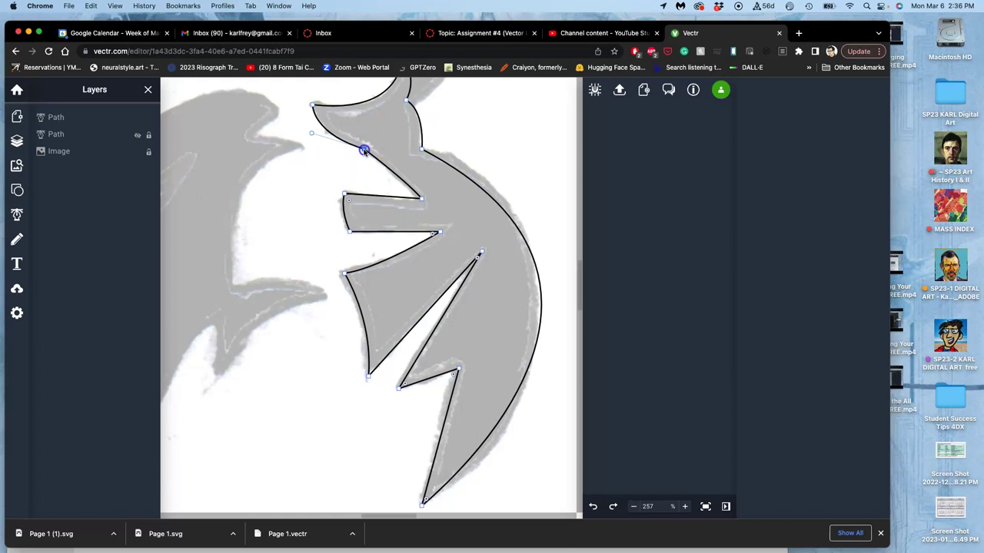
double_click(364, 150)
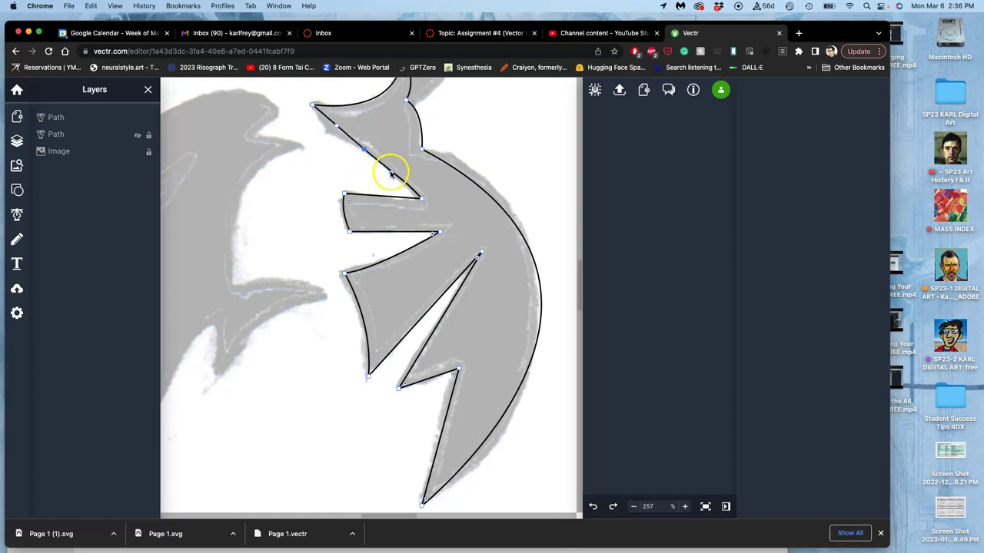
drag(391, 173, 391, 154)
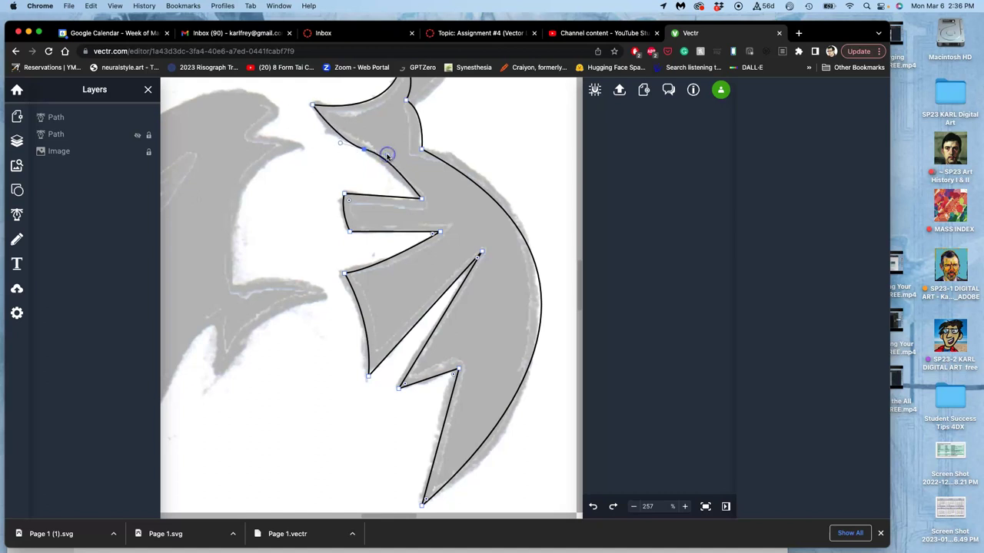
key(super+z)
key(super+z)
key(super+z)
key(super+z)
key(super+z)
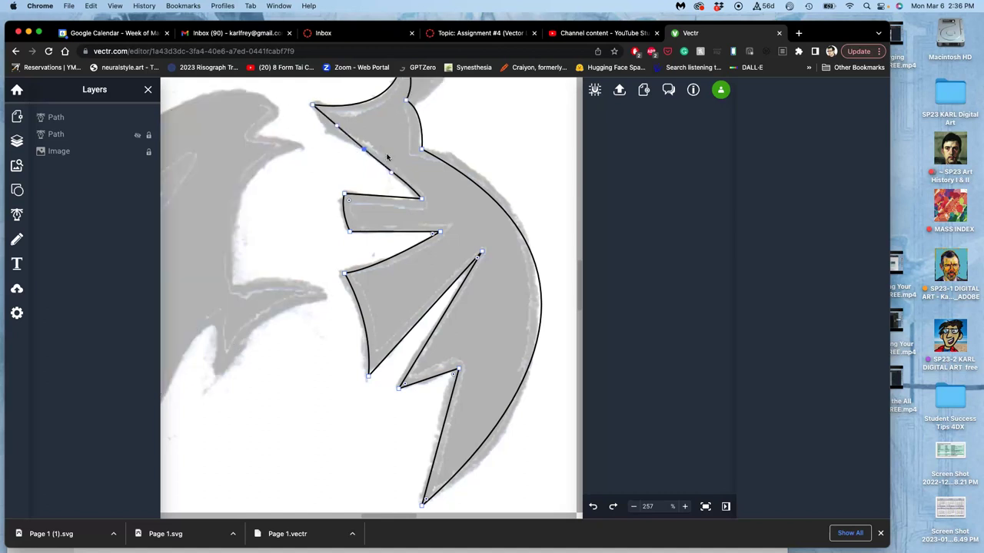
- Curve the segment below the neck with a handle on the inner corner node so it follows the sketch
click(422, 198)
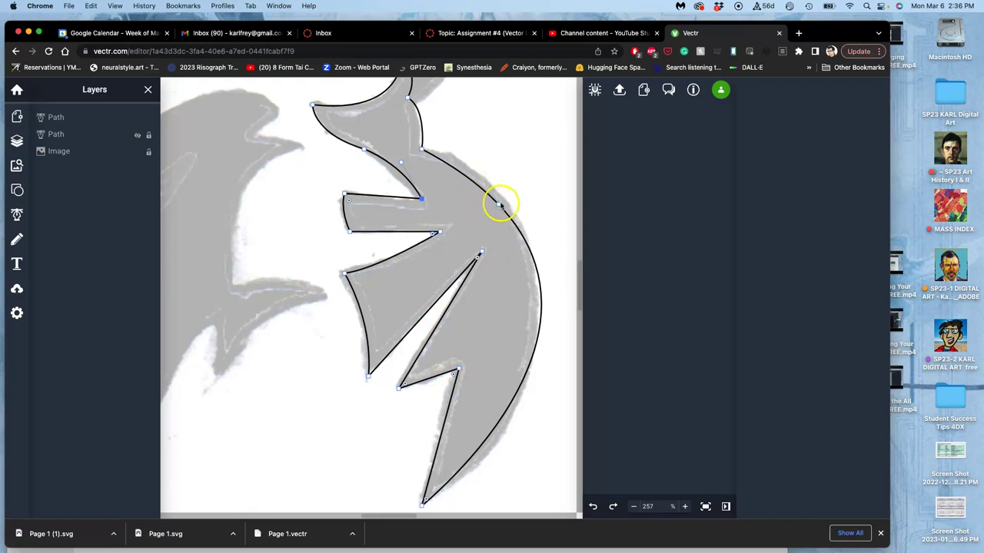
drag(502, 208, 490, 185)
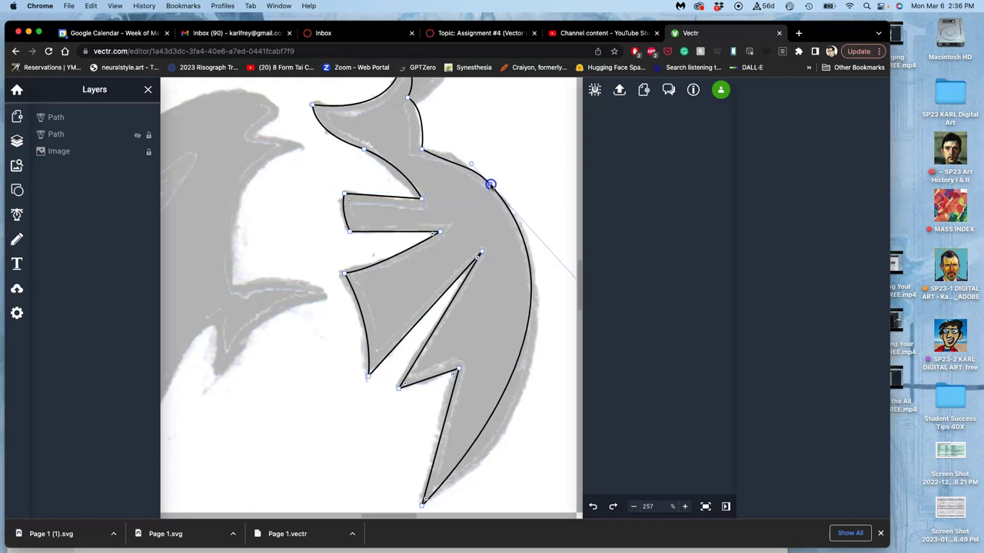
key(super+z)
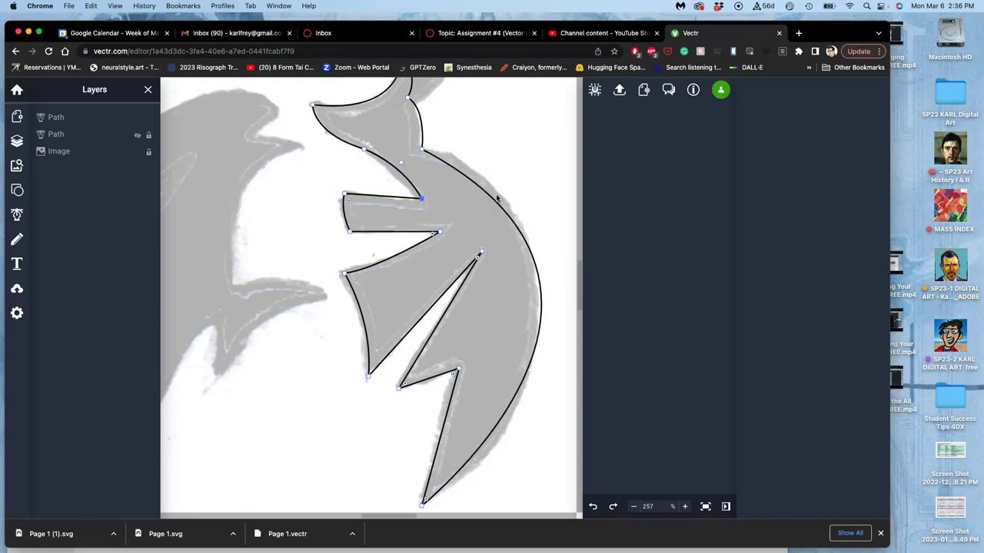
drag(474, 183, 469, 166)
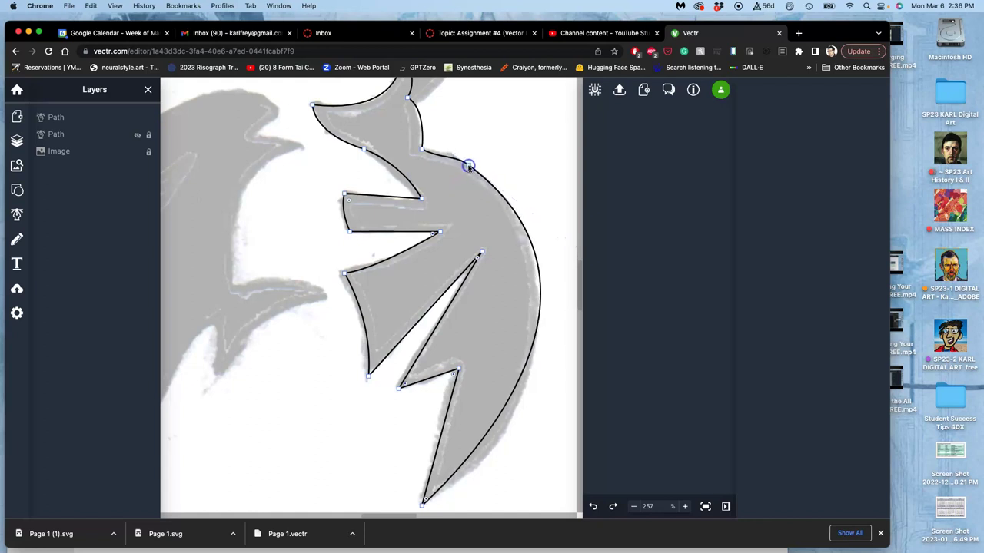
key(super+z)
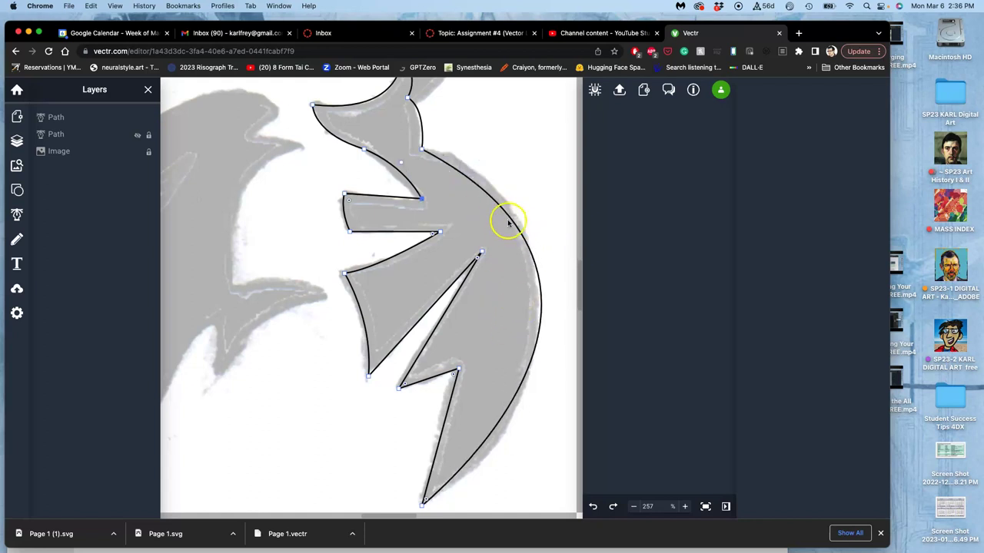
- Add a node on the upper part of the outer back curve and adjust both its handles to follow the sketch
drag(504, 216, 501, 198)
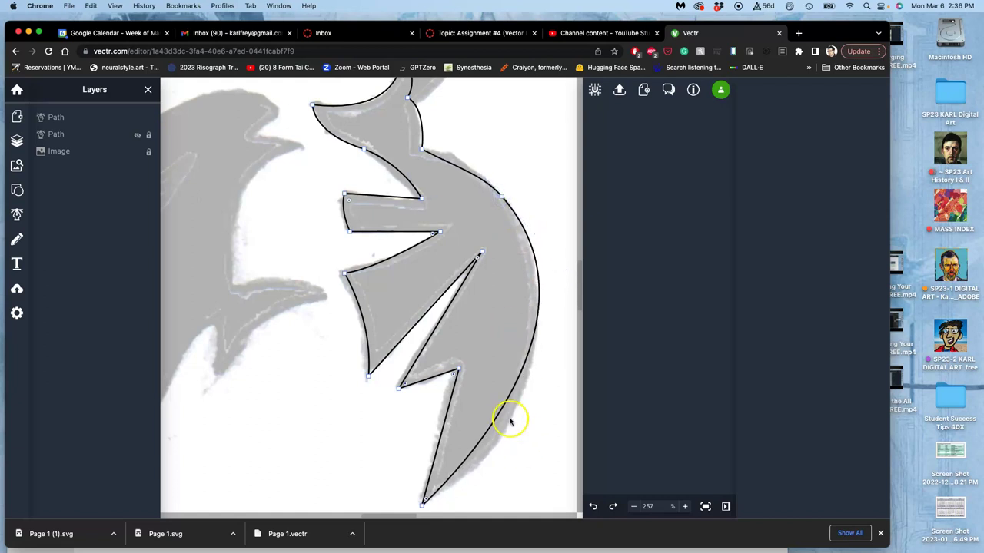
click(502, 197)
scroll(503, 199, right, 3)
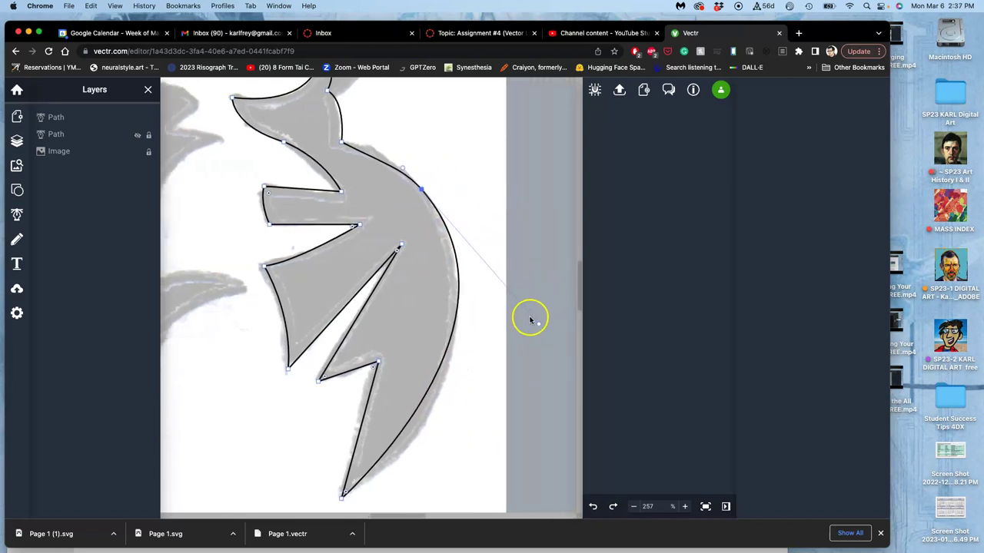
drag(538, 326, 528, 396)
click(469, 249)
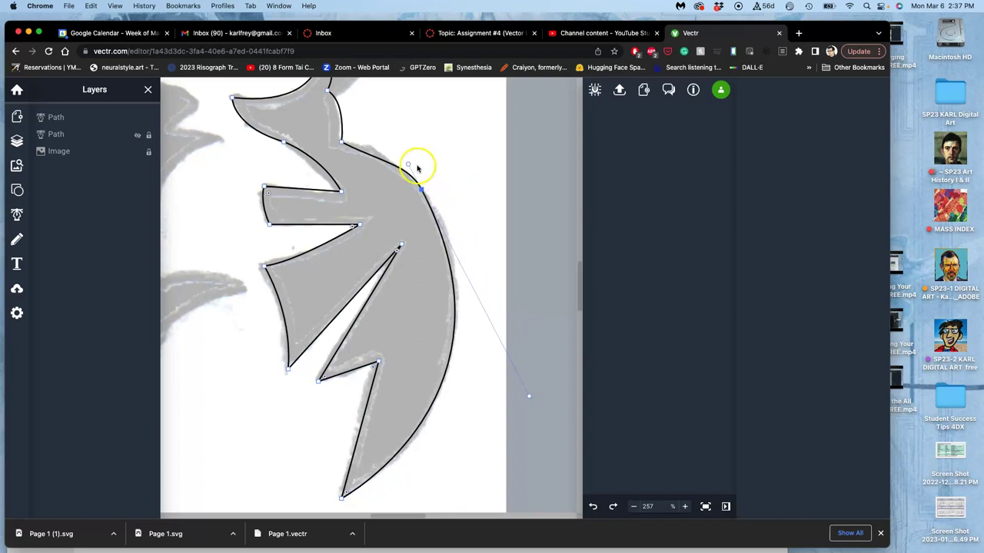
mouse_move(409, 164)
mouse_down()
mouse_move(399, 142)
mouse_move(407, 160)
mouse_up()
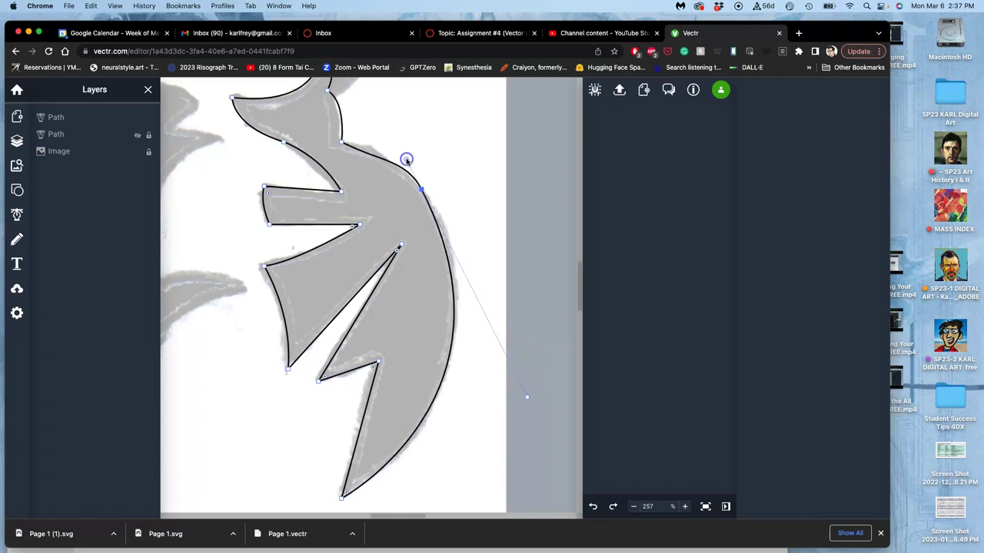
- Round the start of the back curve with the neck corner node's handle and adjust the neck node above it to match the sketch
scroll(392, 161, up, 1)
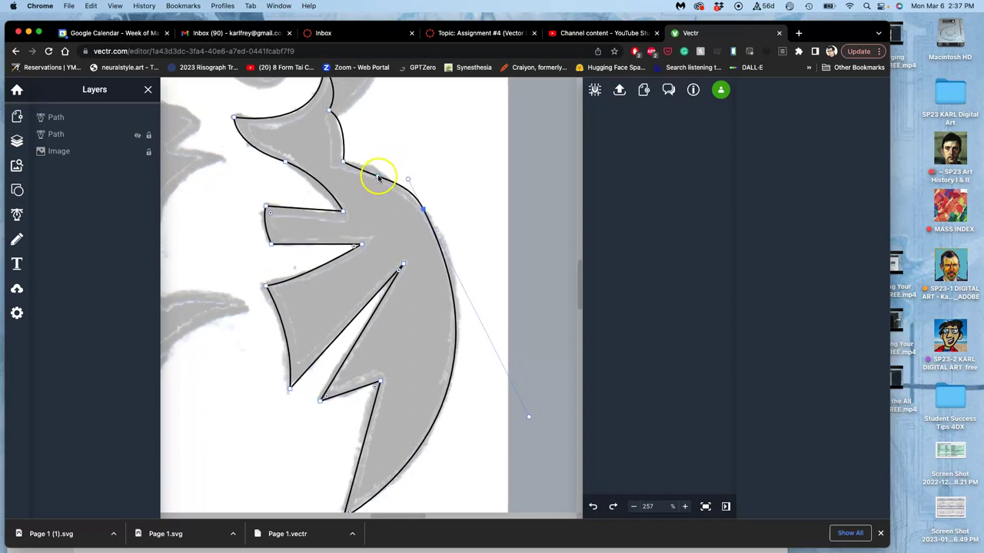
click(343, 162)
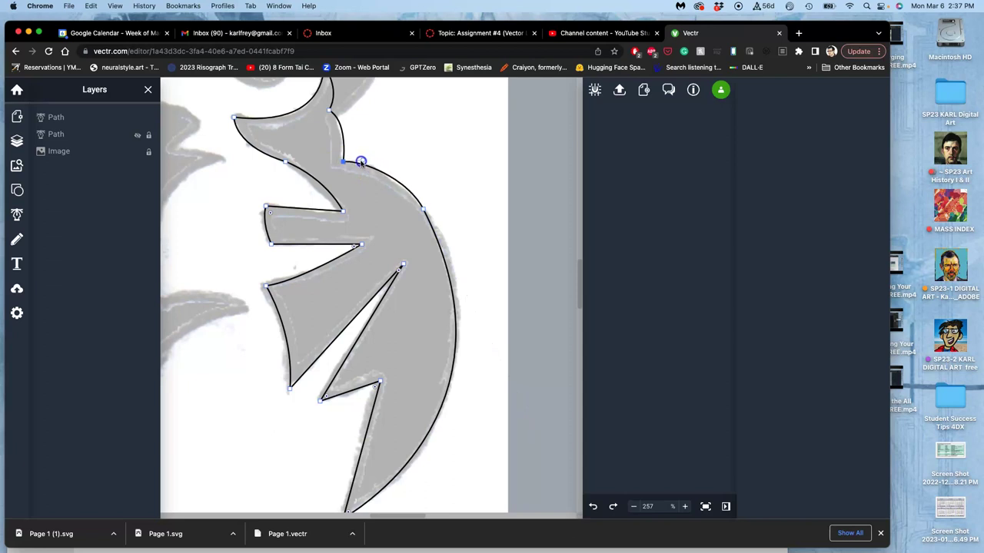
drag(361, 161, 362, 160)
drag(348, 120, 322, 103)
scroll(368, 113, down, 2)
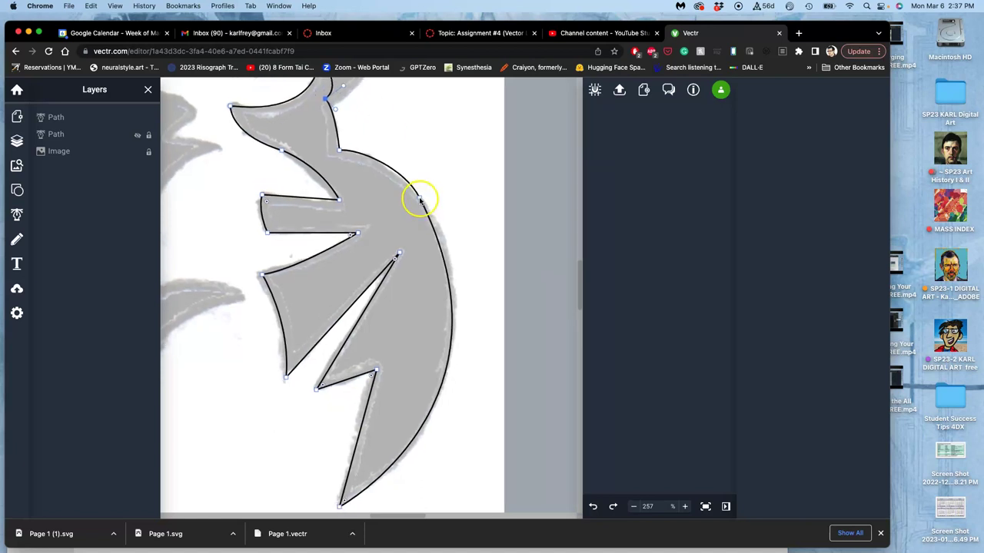
click(444, 188)
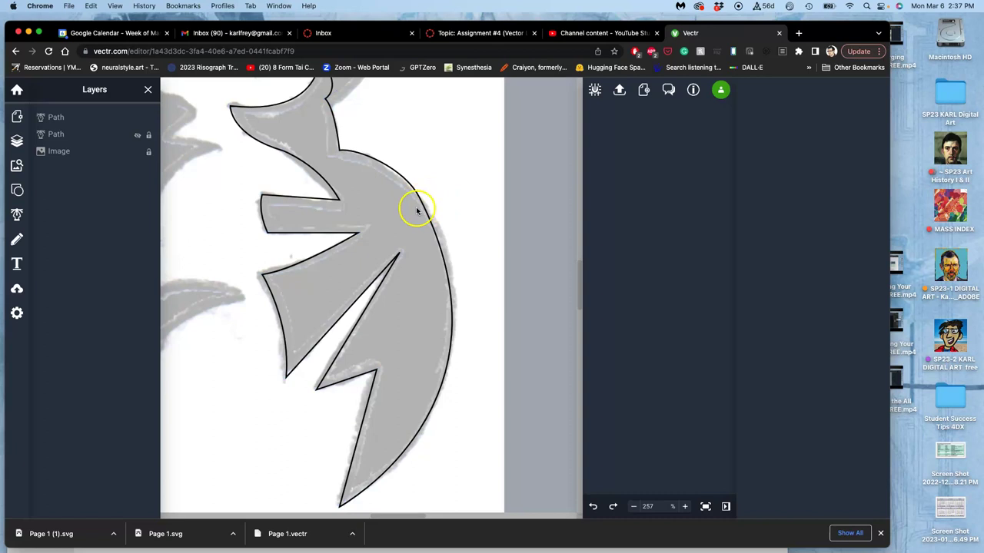
click(421, 202)
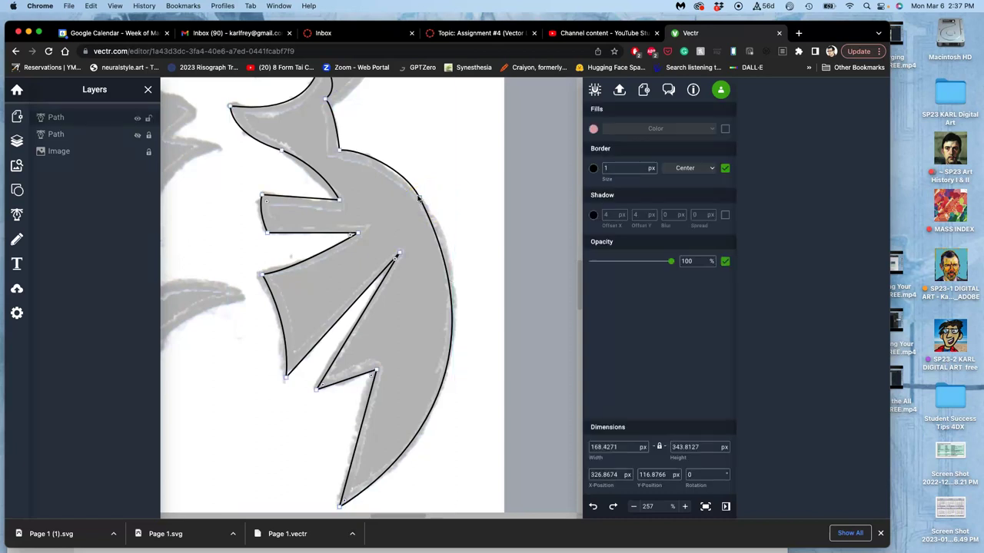
drag(420, 199, 429, 211)
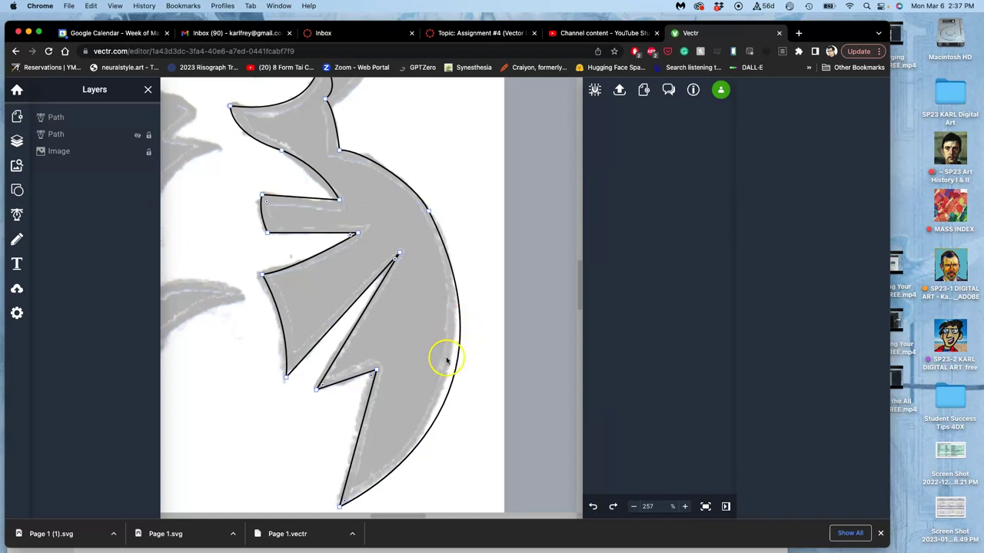
click(455, 359)
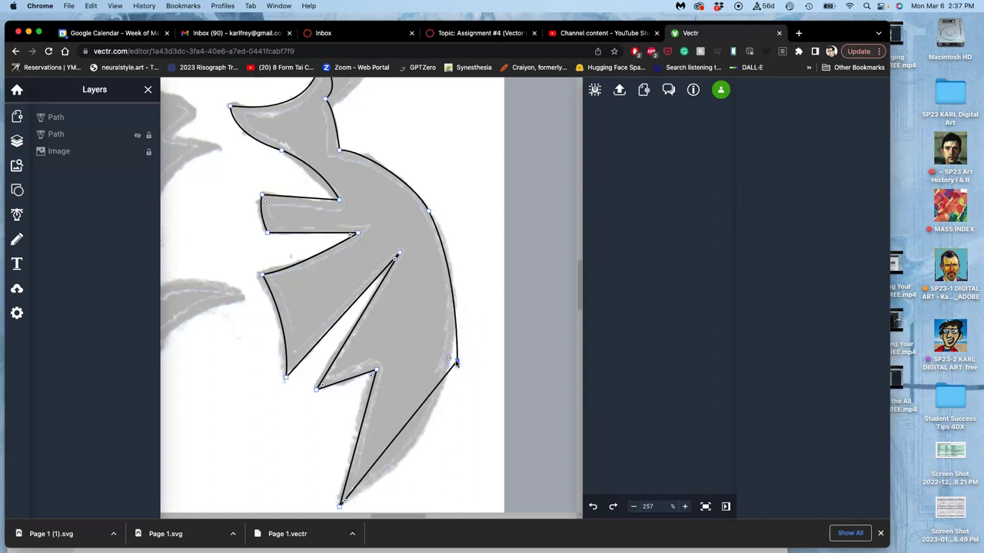
key(super+z)
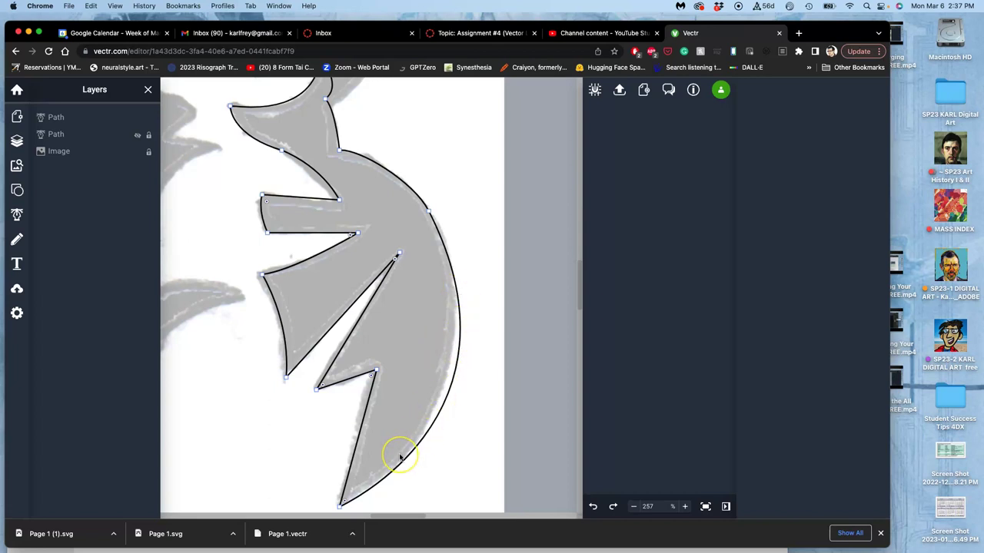
scroll(399, 458, down, 3)
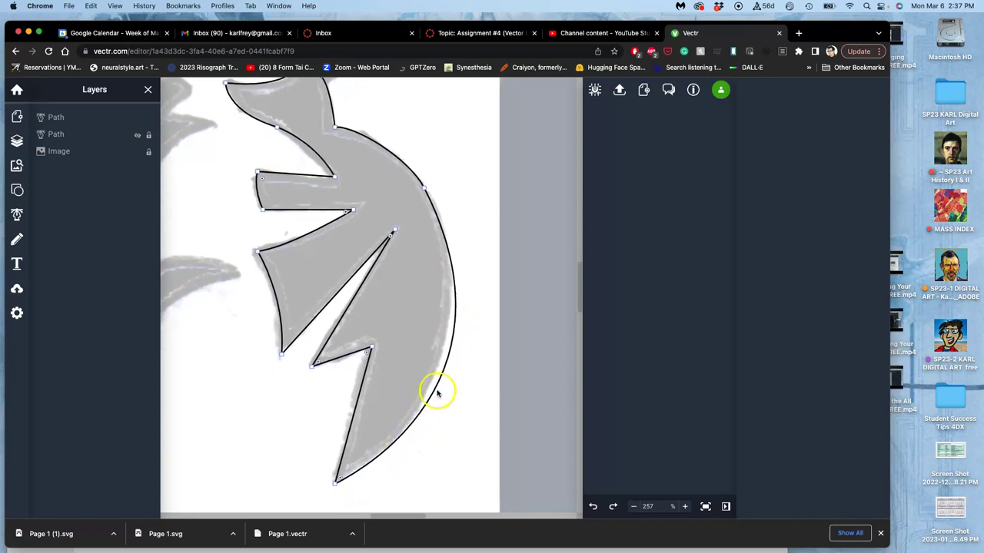
click(335, 486)
double_click(335, 486)
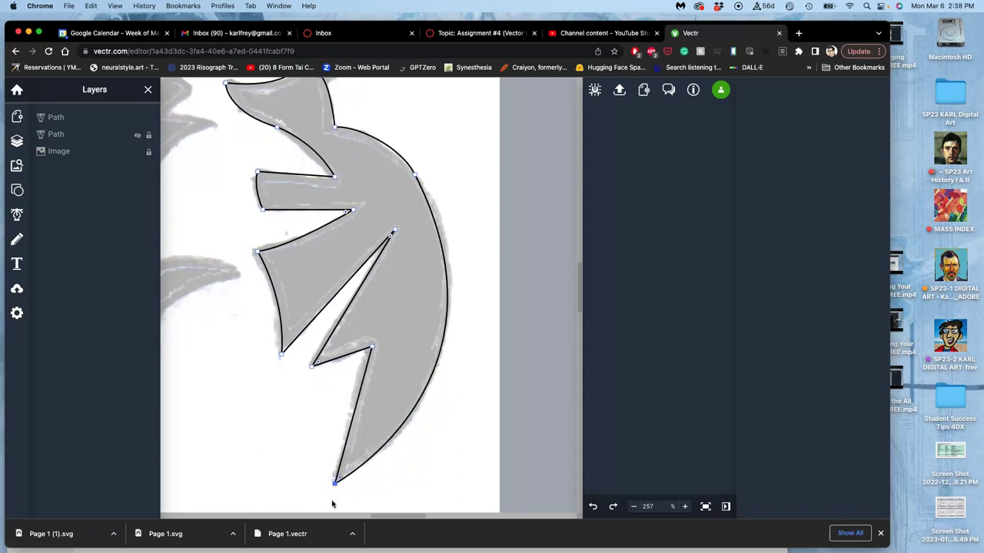
click(332, 501)
scroll(357, 477, down, 1)
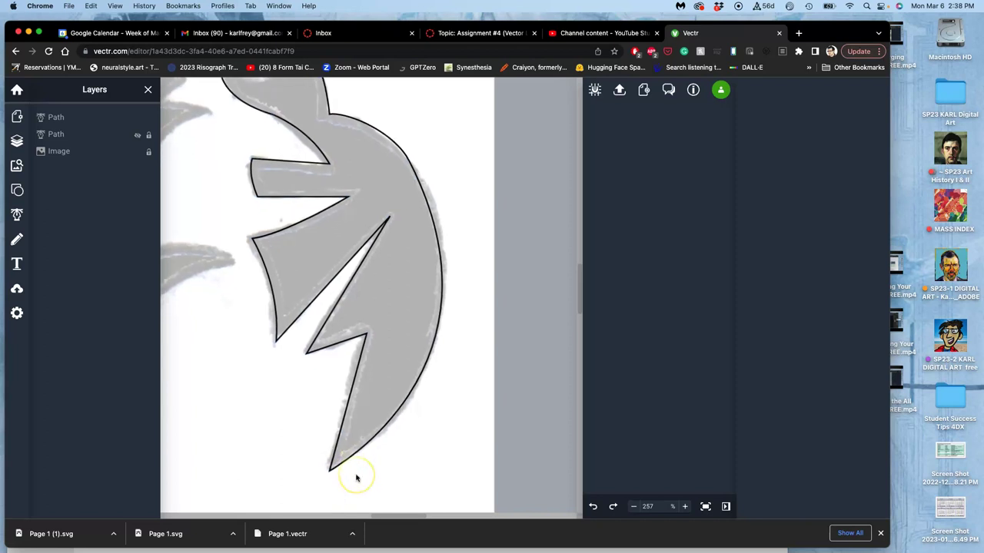
- Extend the upper handle of the middle node on the outer back curve so the curve bulges out toward the sketch
click(405, 155)
double_click(408, 161)
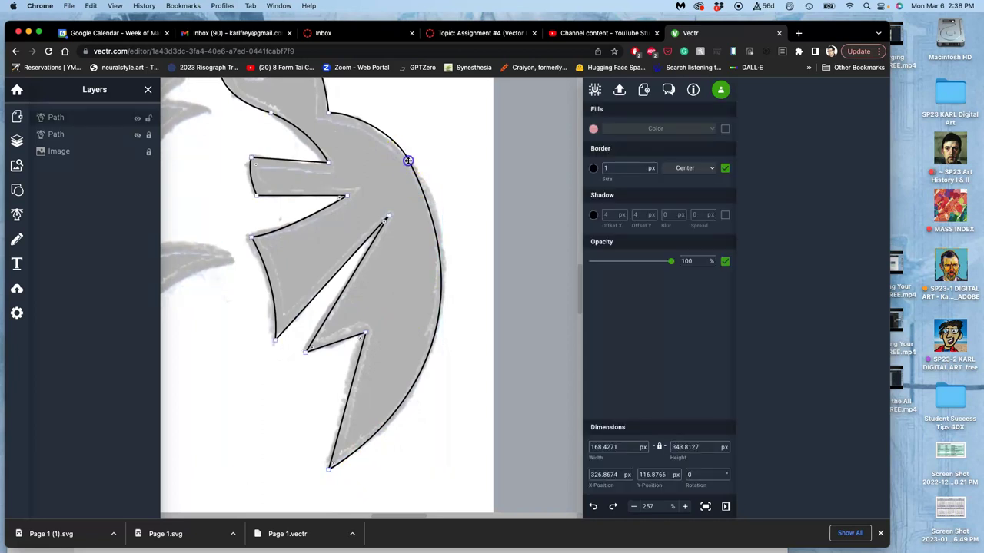
click(442, 284)
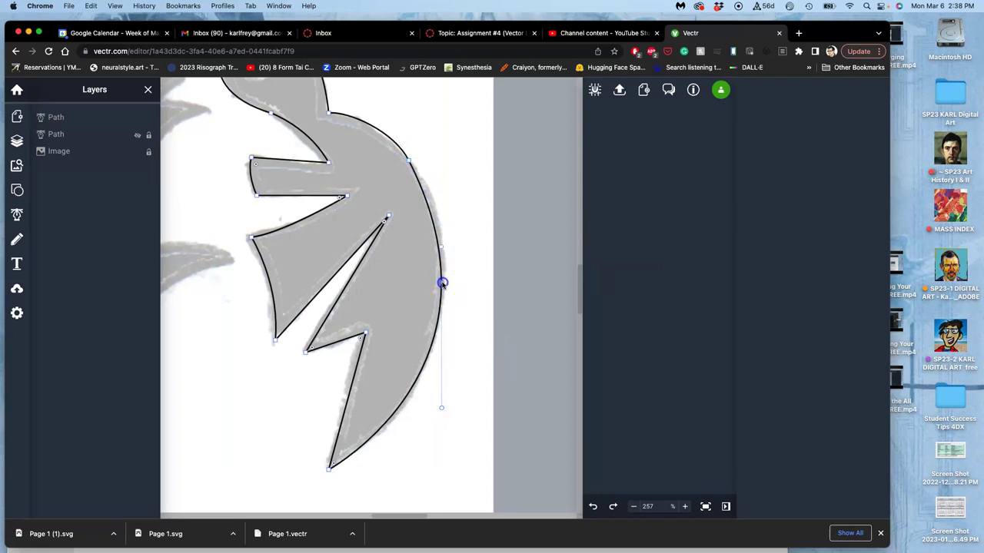
click(442, 247)
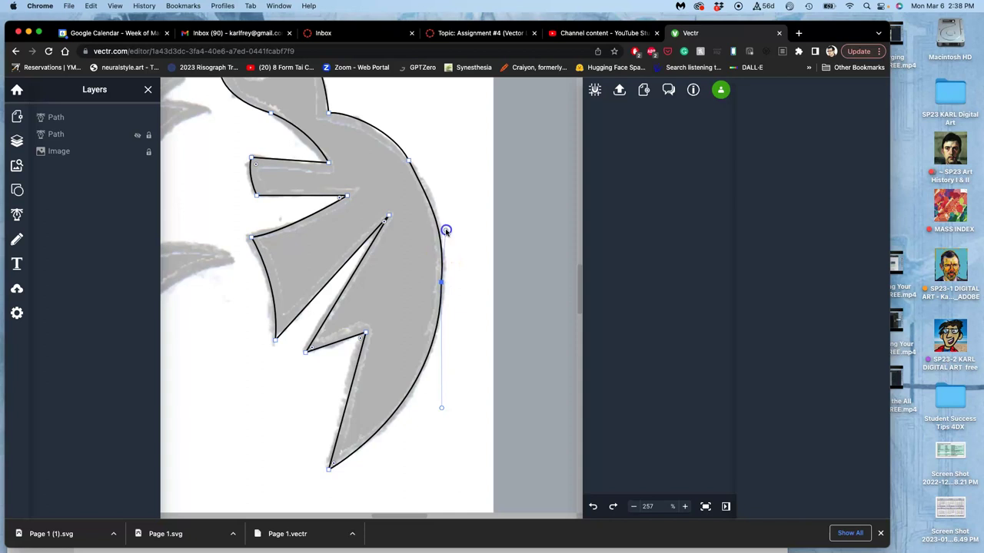
drag(445, 230, 446, 209)
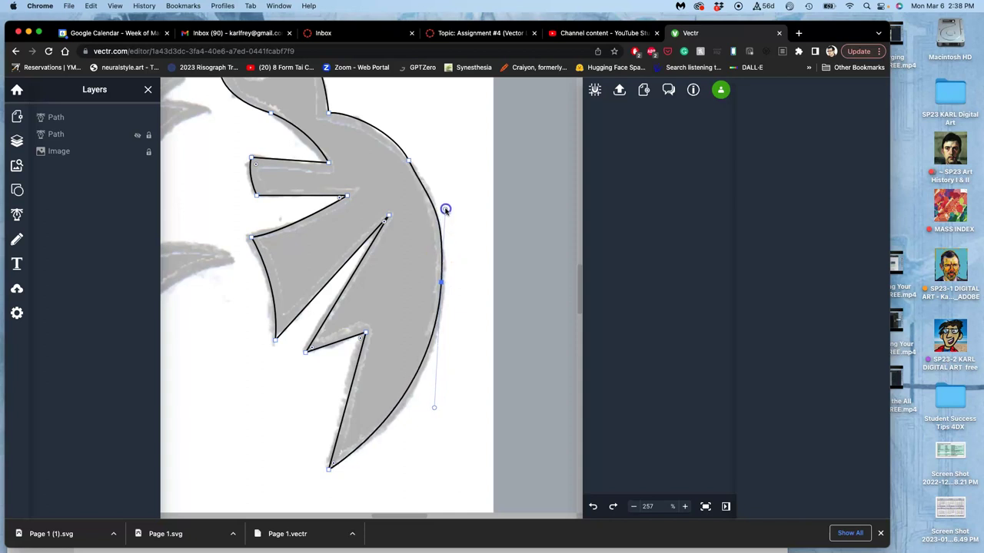
- Shorten the lower handle of the upper back-curve node to smooth the curve along the sketch, and finish node editing
click(414, 167)
click(410, 162)
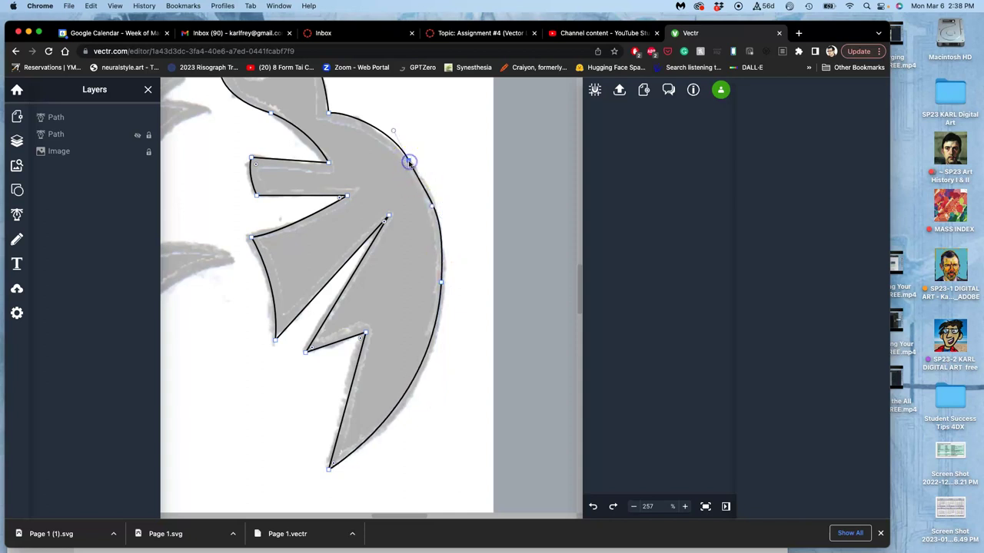
drag(433, 205, 425, 185)
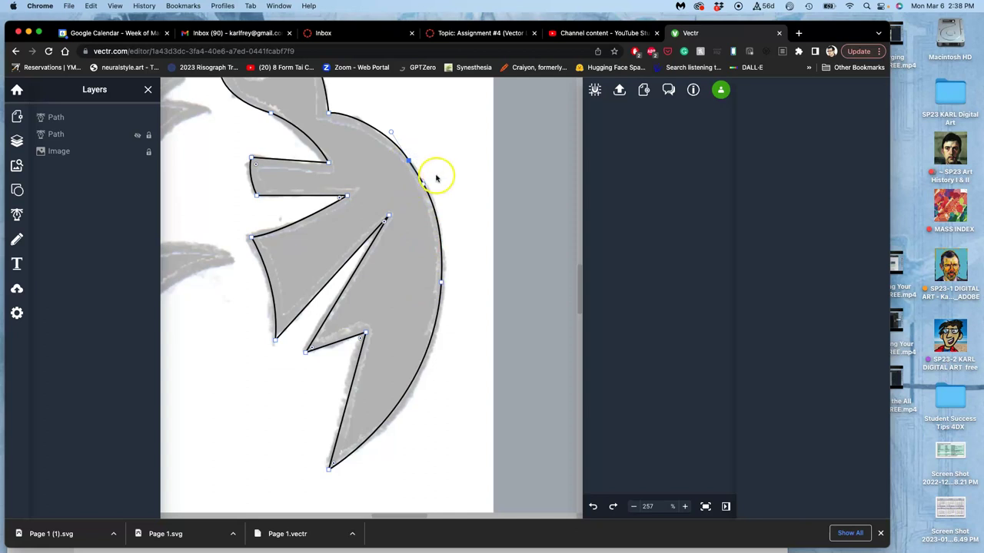
click(437, 176)
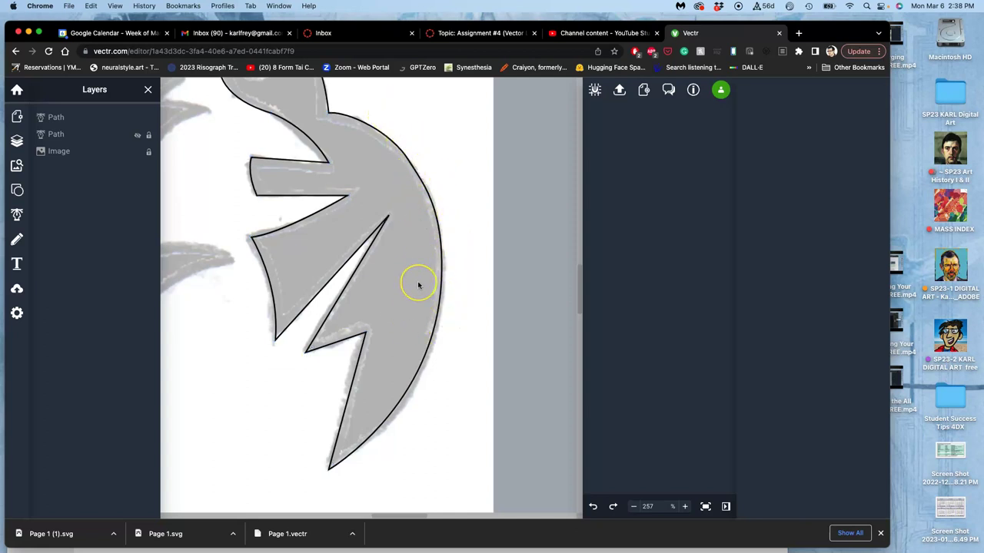
- Enable the fill on the wing-shaped path and set its colour to black (#000000)
scroll(418, 286, up, 5)
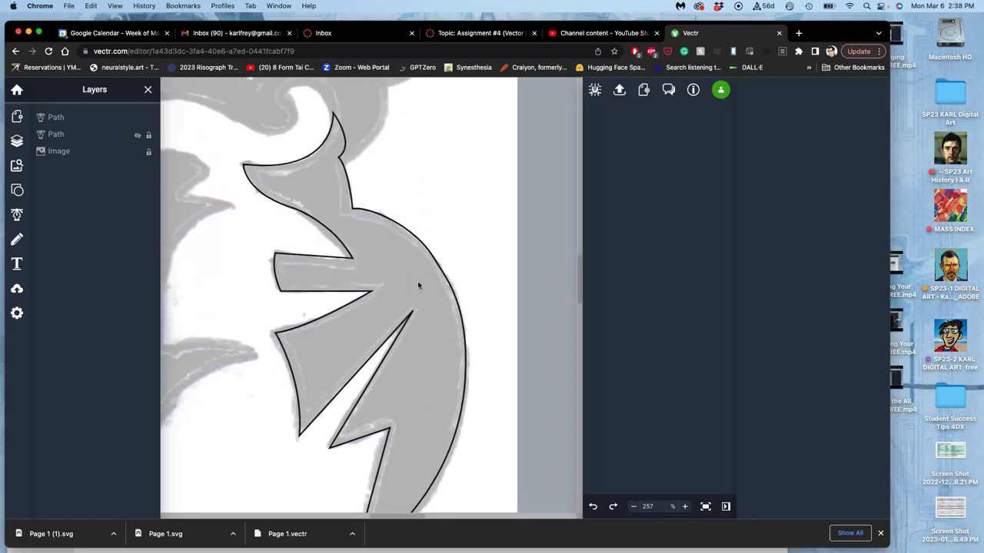
scroll(418, 285, down, 4)
scroll(419, 286, left, 3)
click(450, 267)
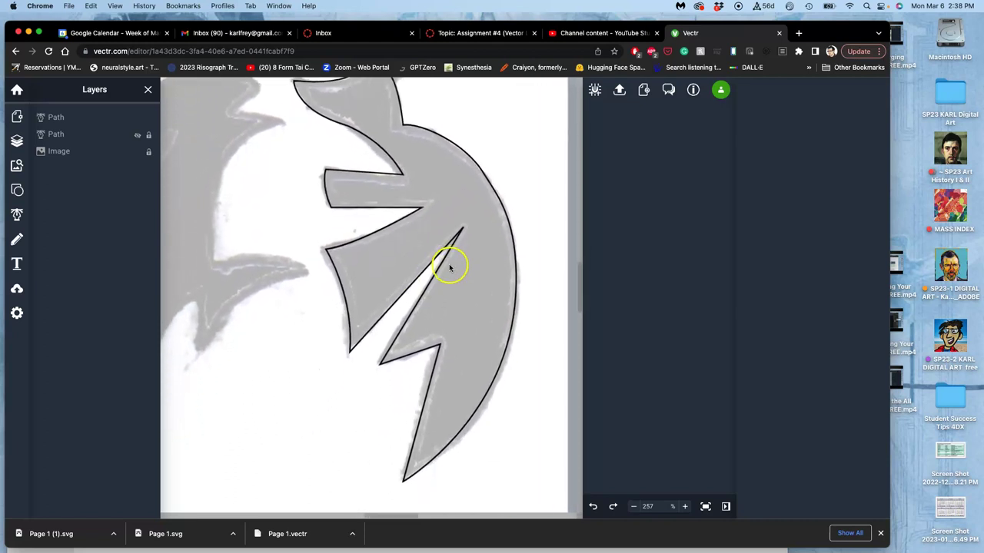
double_click(446, 259)
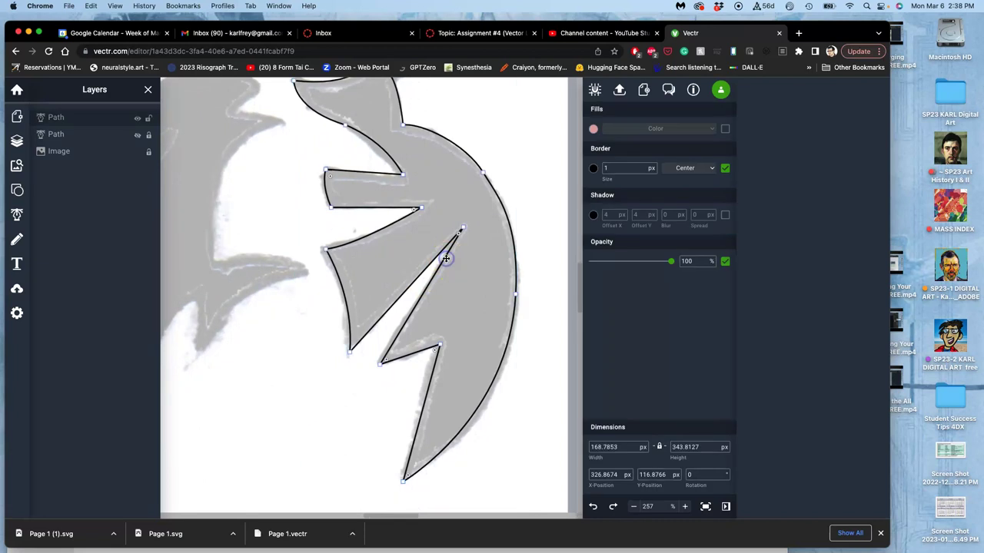
click(721, 130)
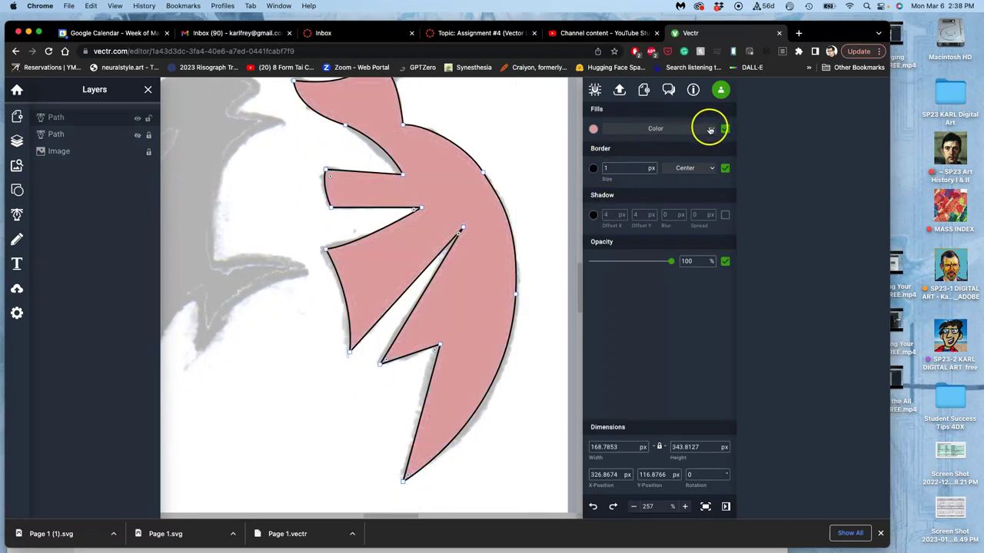
click(711, 129)
click(710, 129)
click(594, 129)
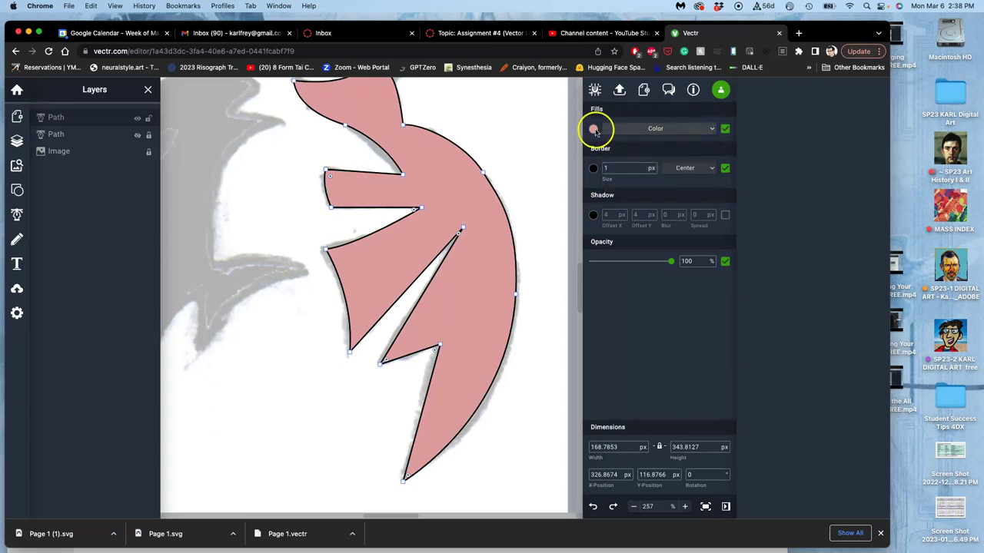
click(561, 227)
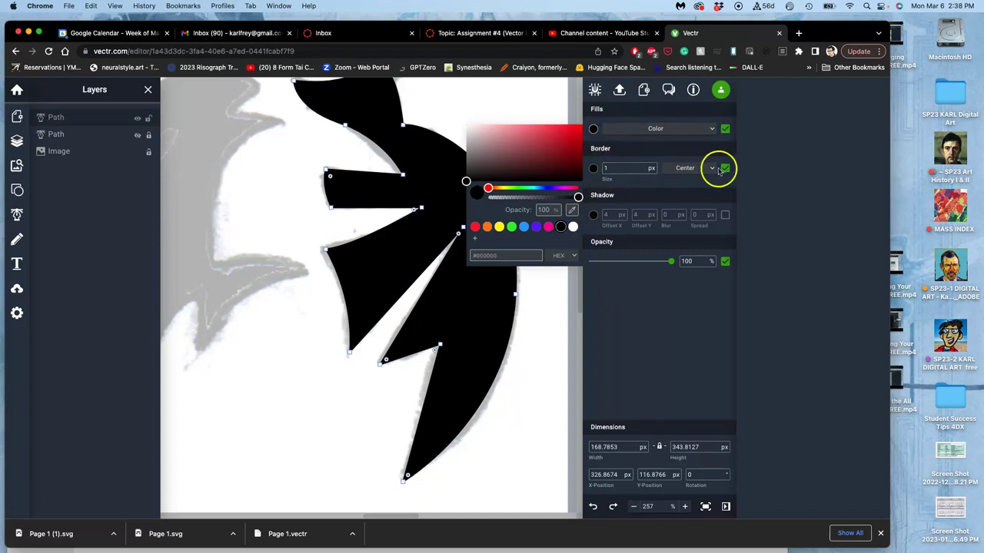
- Remove the border from the wing-shaped path and deselect it
click(723, 168)
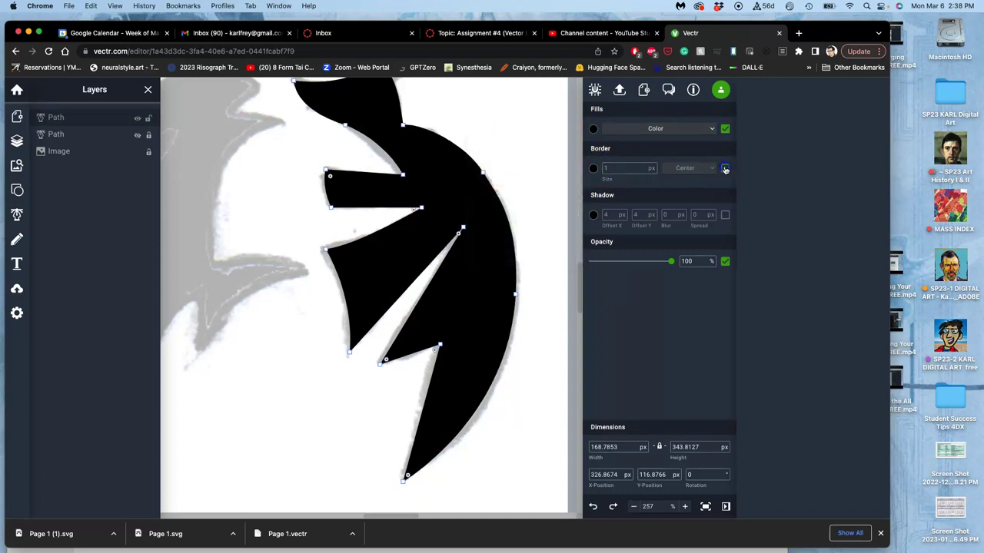
click(621, 166)
click(518, 162)
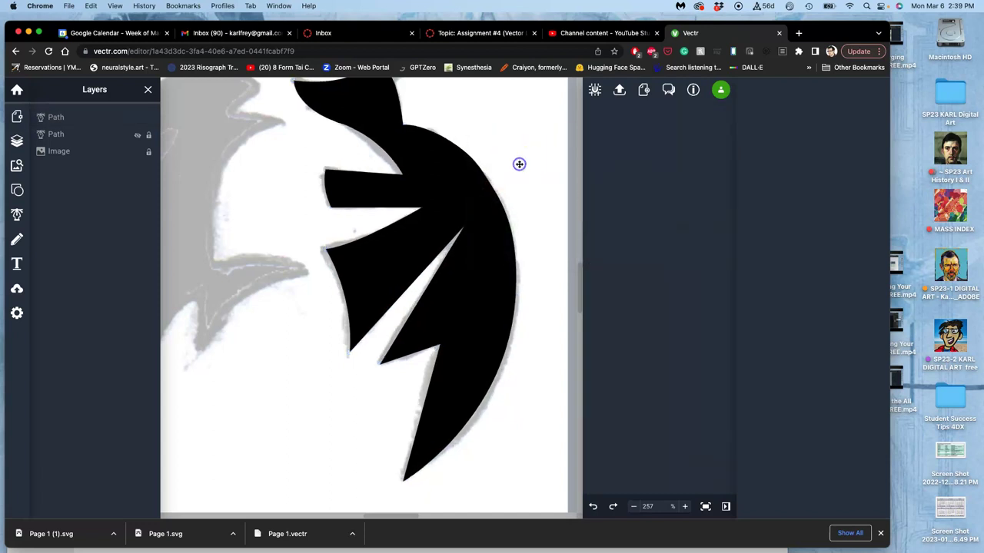
- Hide the scanned sketch image and show the hidden bird body path
scroll(526, 162, down, 10)
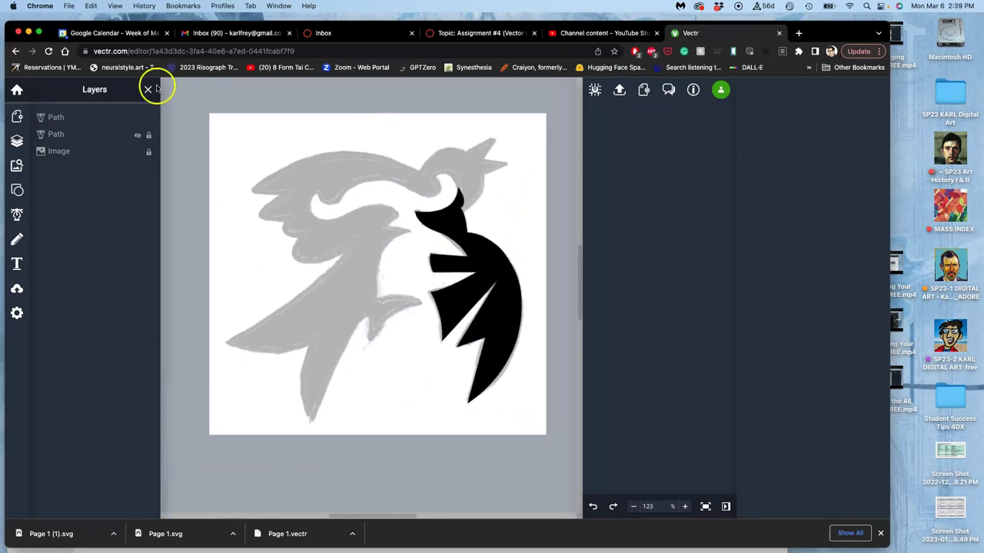
click(137, 152)
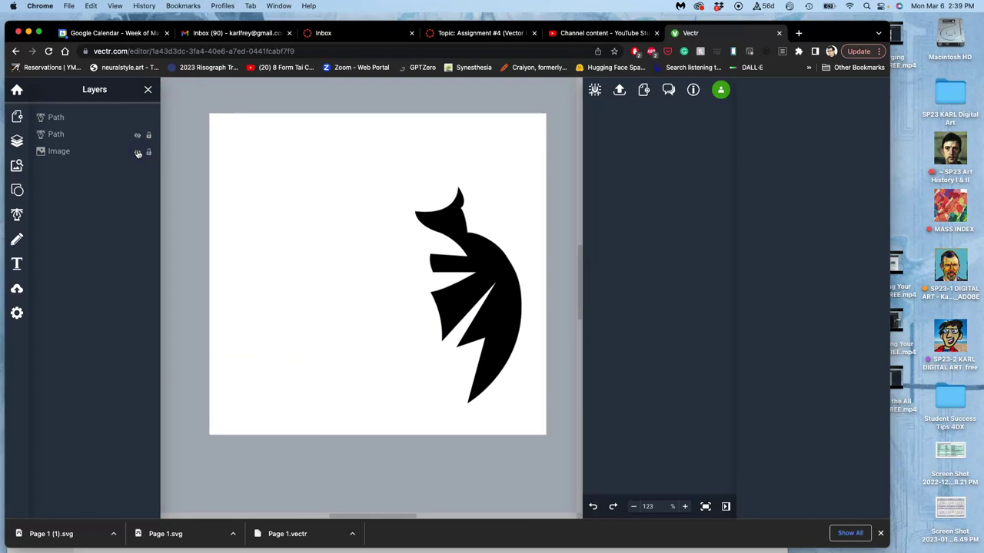
click(137, 135)
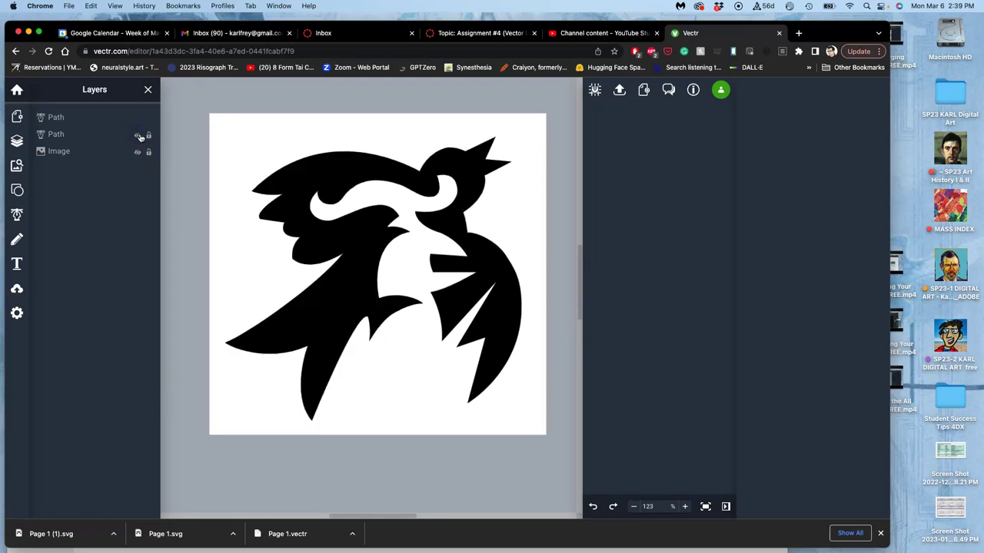
- Examine the edges of the black shapes up close around the neck, head and beak, where the two paths overlap
scroll(404, 273, up, 10)
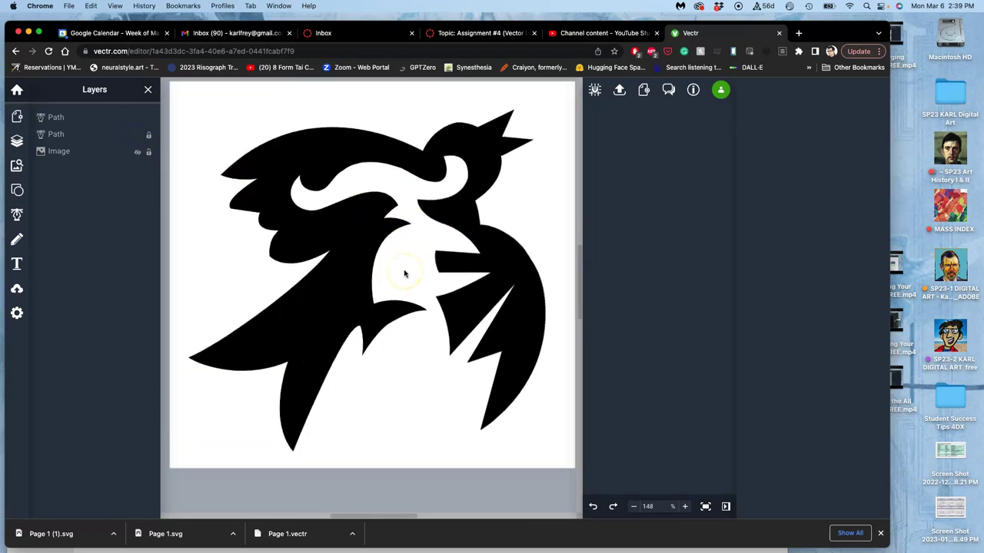
scroll(405, 273, right, 6)
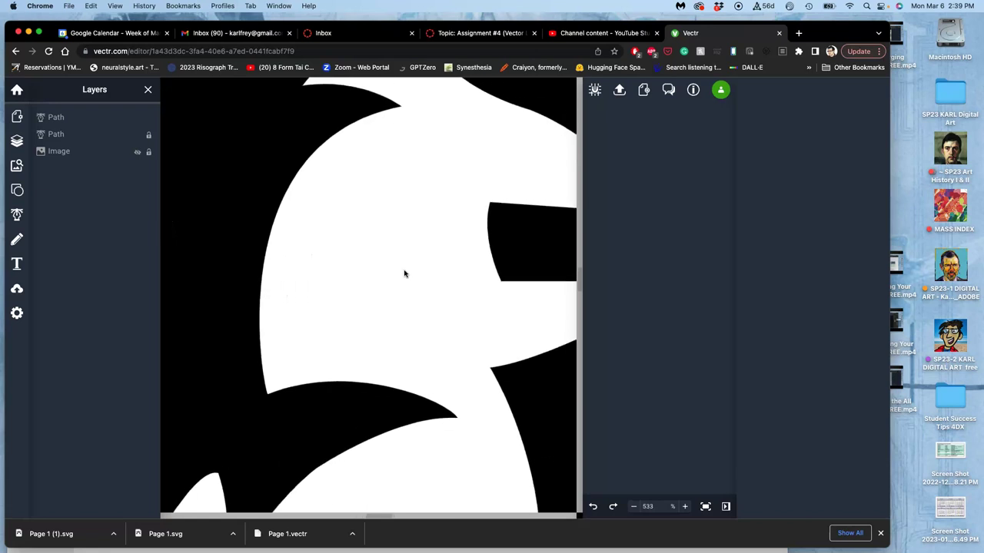
scroll(404, 273, up, 5)
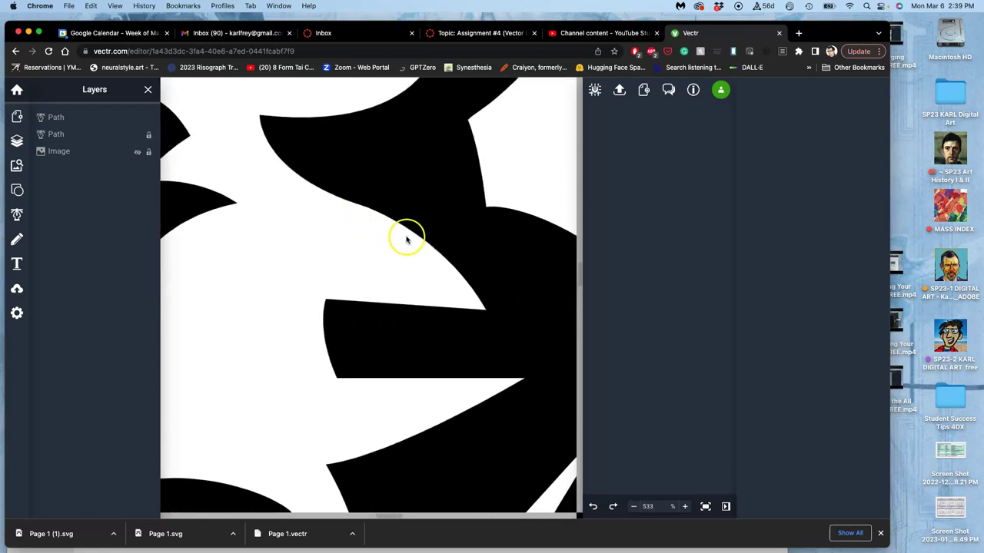
scroll(422, 184, up, 5)
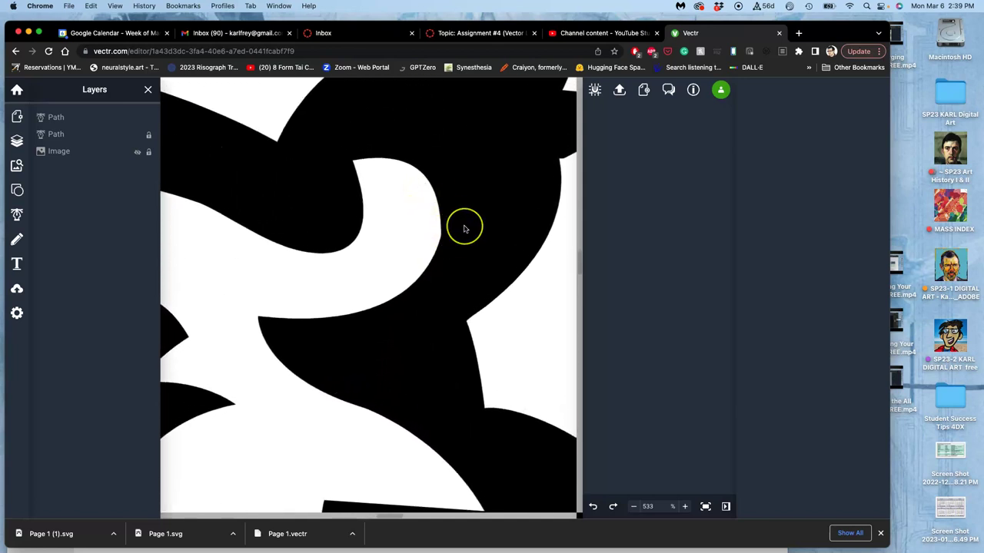
scroll(463, 224, up, 5)
scroll(463, 223, right, 5)
scroll(463, 229, up, 2)
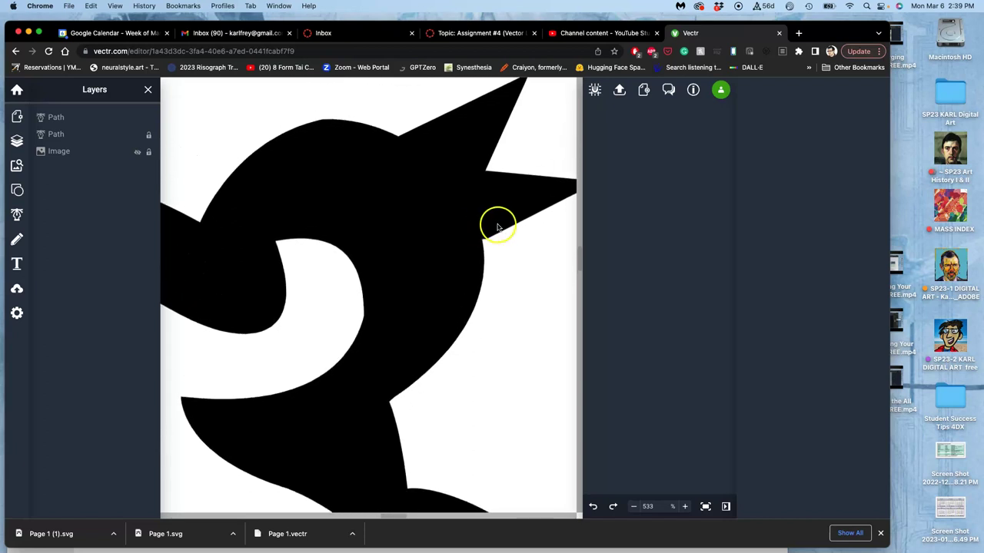
scroll(441, 259, down, 6)
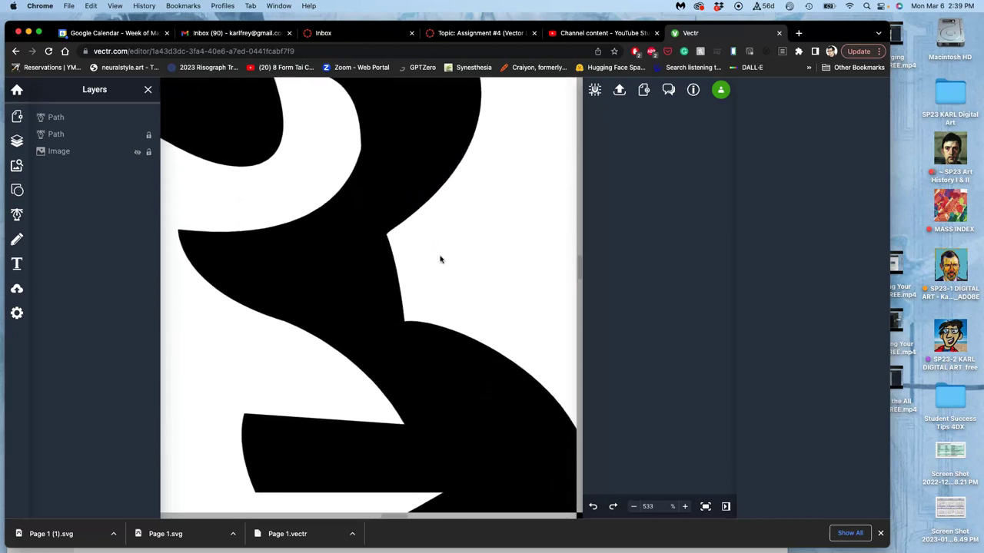
- Unlock the bird body path and select it together with the wing-shaped path
click(375, 166)
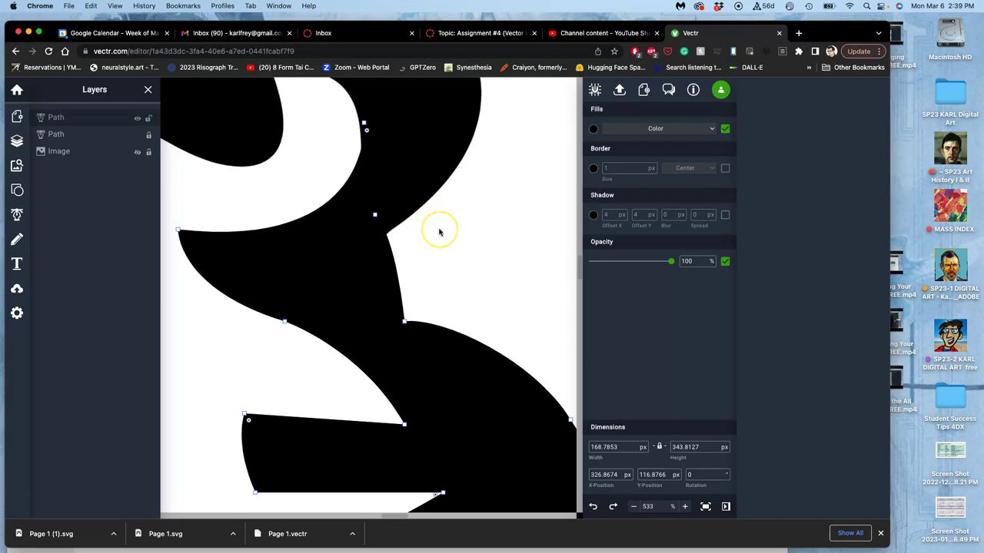
scroll(439, 232, down, 10)
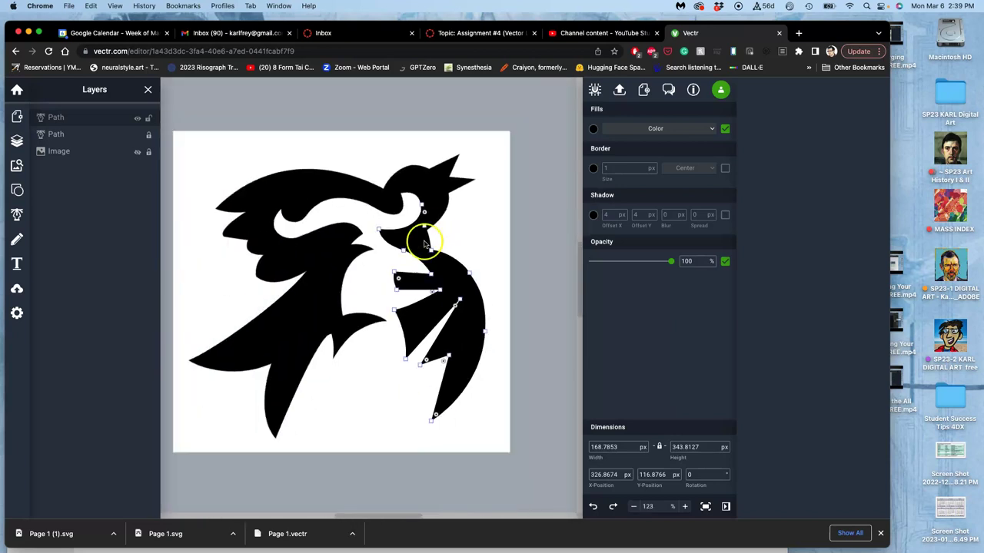
double_click(448, 270)
click(447, 270)
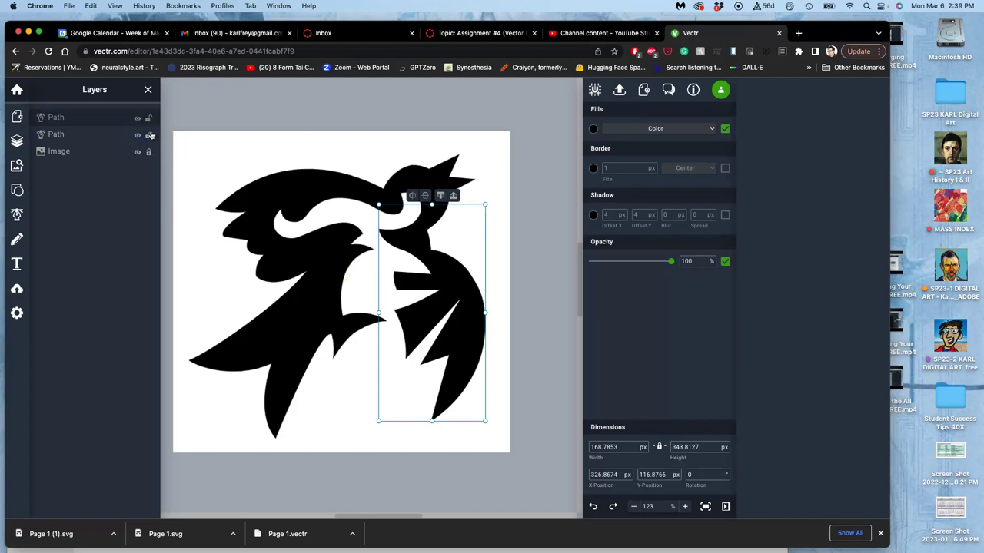
shift+click(311, 254)
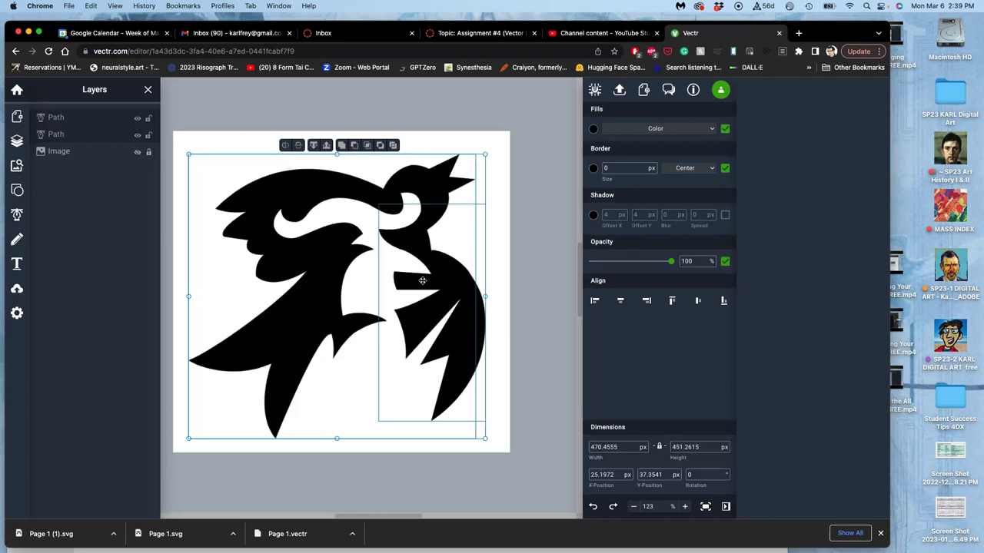
- Duplicate the two selected bird paths
click(422, 281)
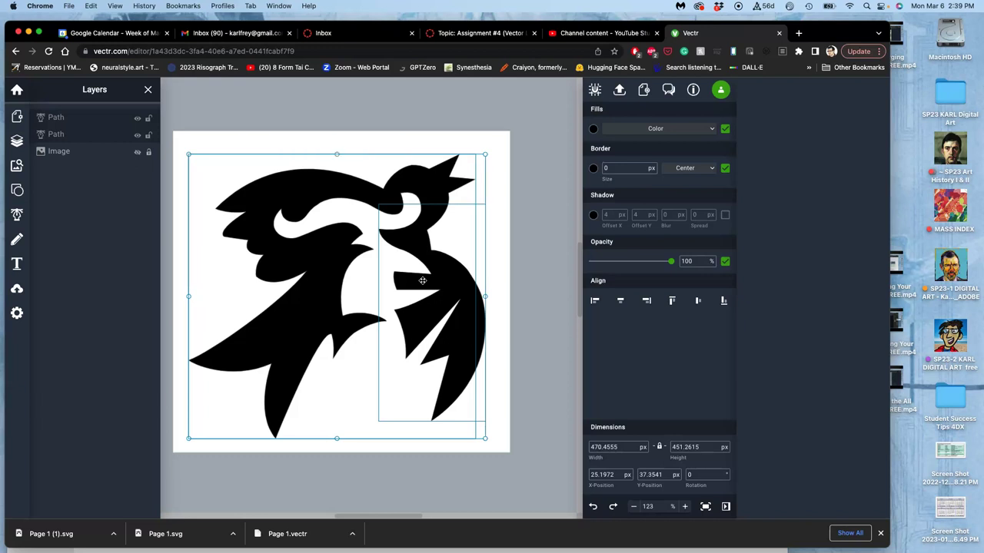
click(422, 280)
click(422, 280)
key(super+d)
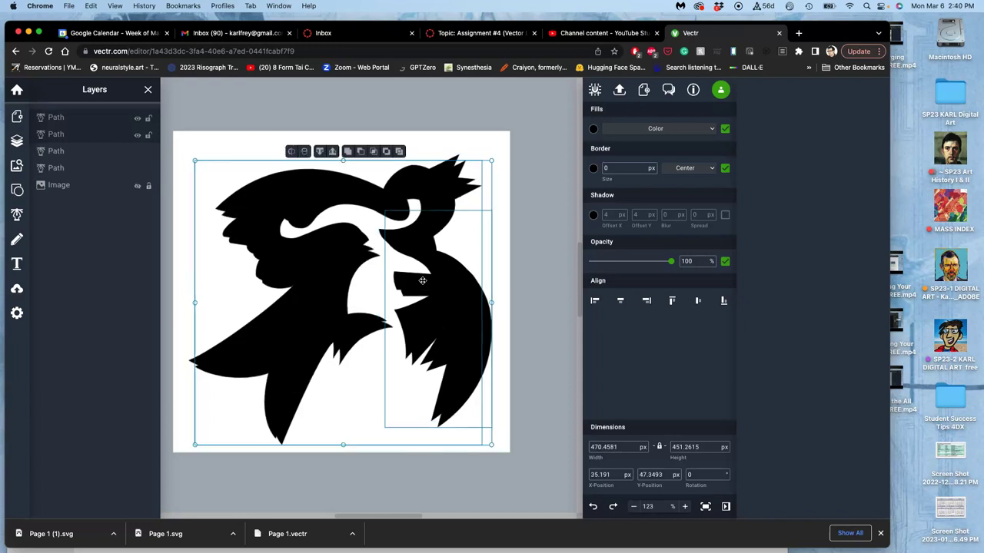
- Lock and hide the two offset paths at the top of the layer stack
click(427, 279)
click(136, 154)
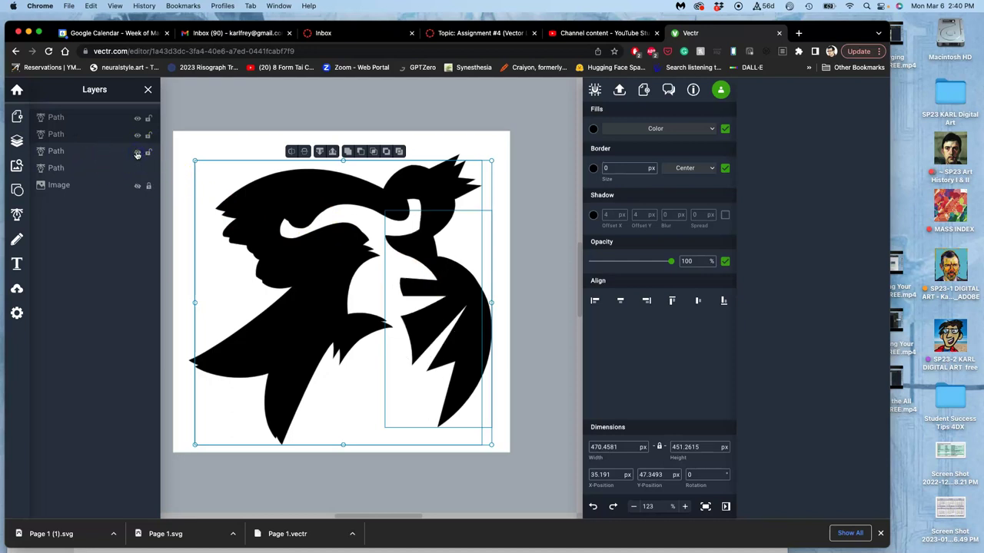
click(137, 154)
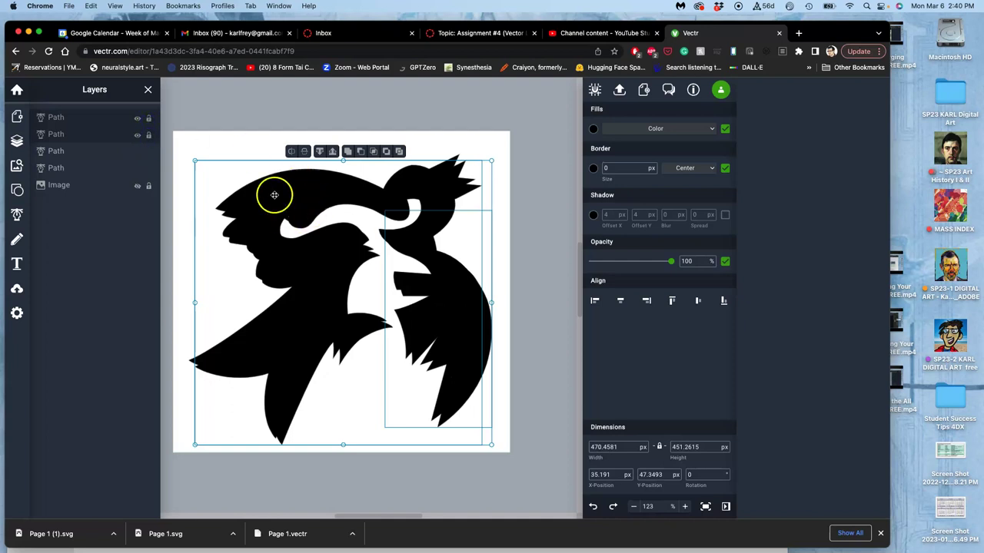
click(137, 136)
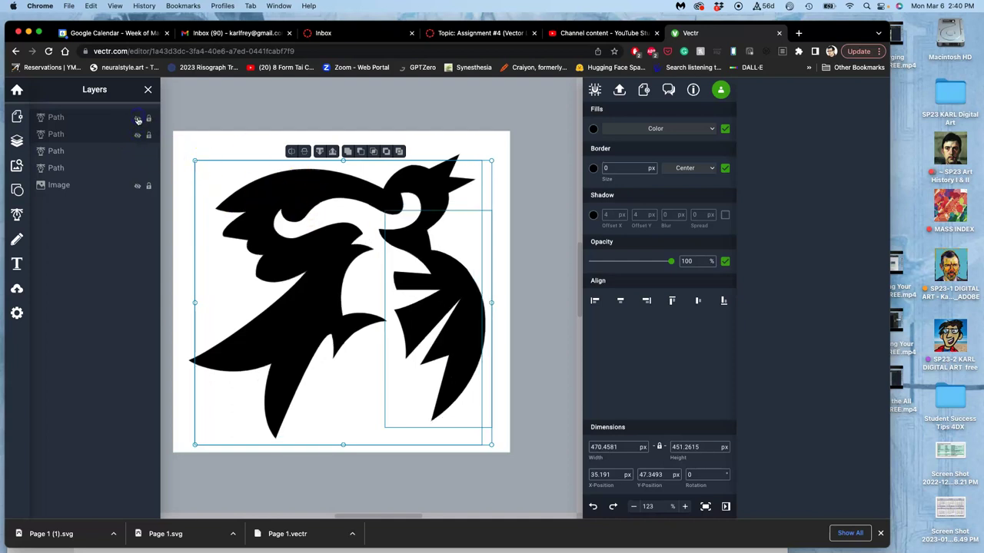
- Toggle the visibility of the two remaining unlocked paths to check which layer holds the wing and which the body
click(137, 154)
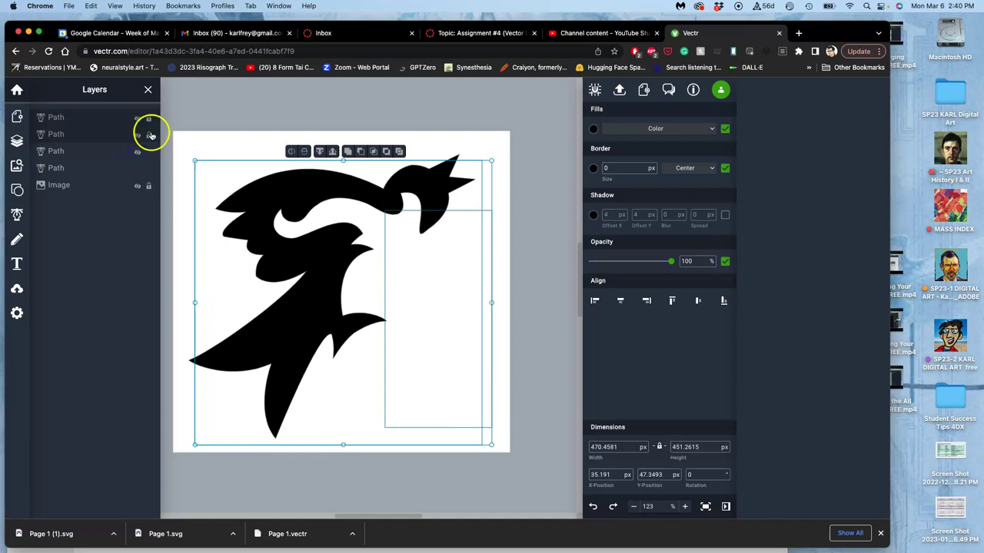
click(138, 169)
click(137, 170)
click(136, 153)
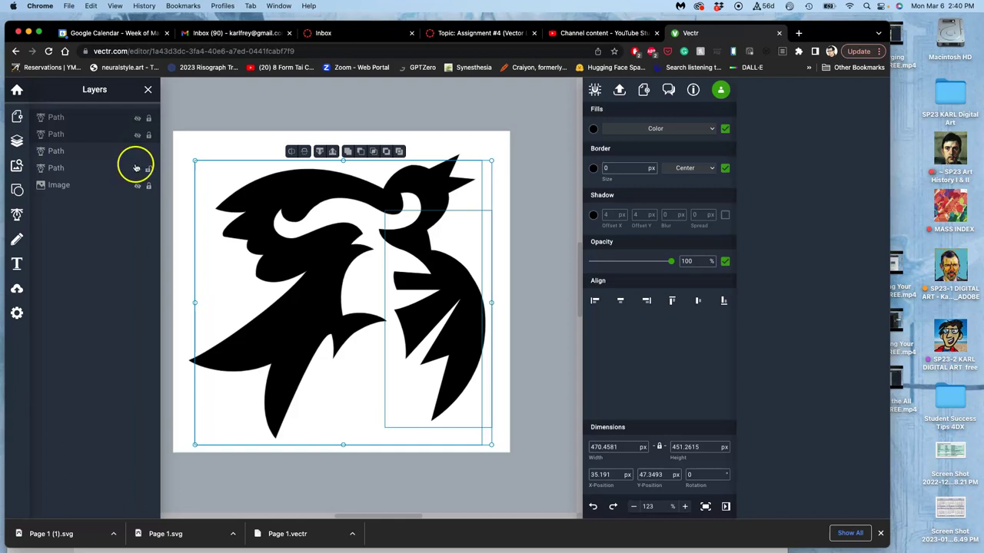
- Hide and show the bird body path, select it, and flick the wing path's visibility to compare the two shapes
click(136, 169)
click(83, 169)
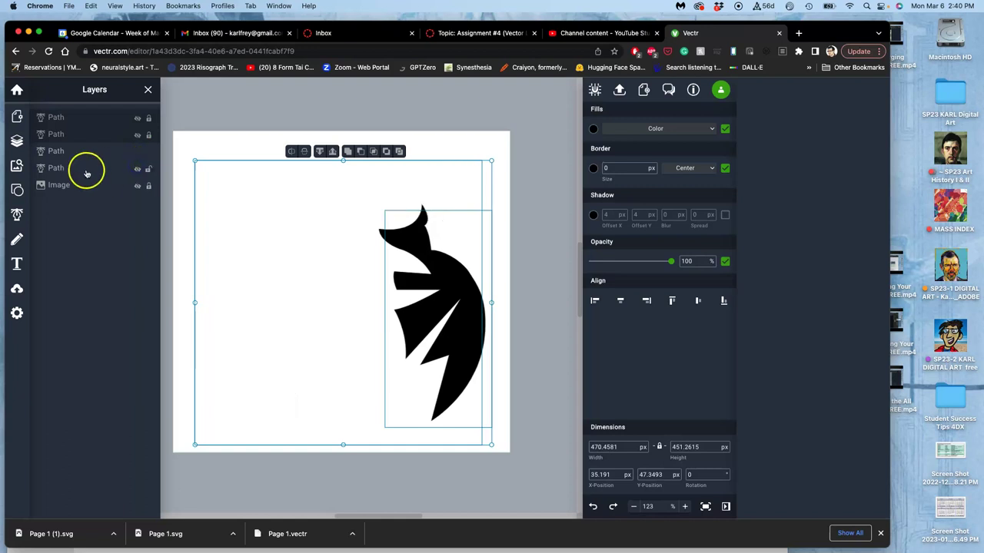
click(137, 169)
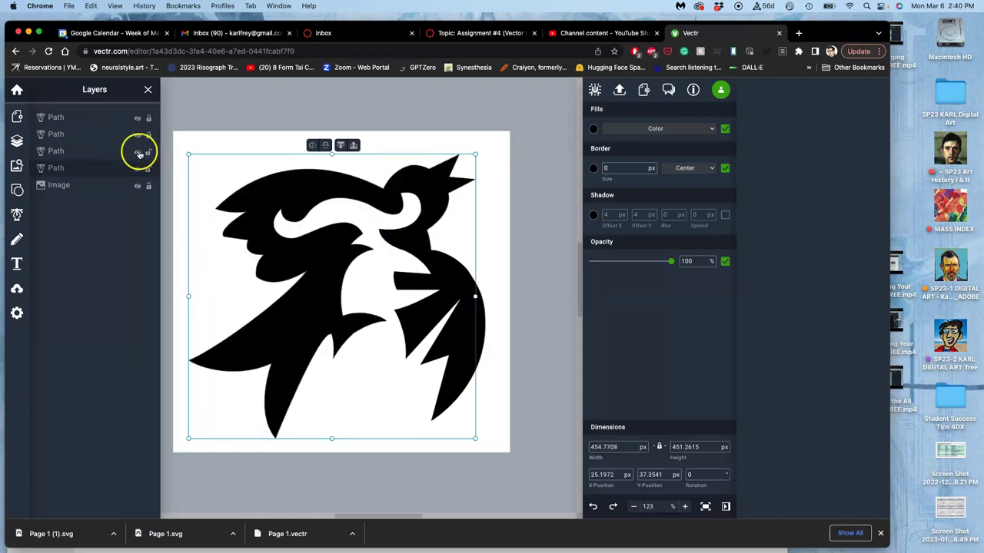
click(139, 153)
click(138, 153)
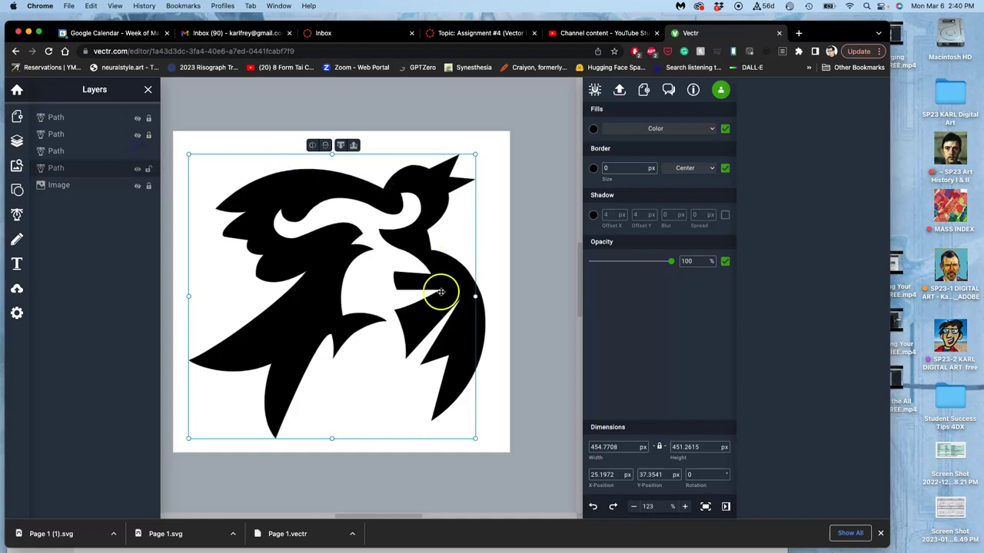
- Select the visible wing and body paths together and unite them into a single shape
click(476, 322)
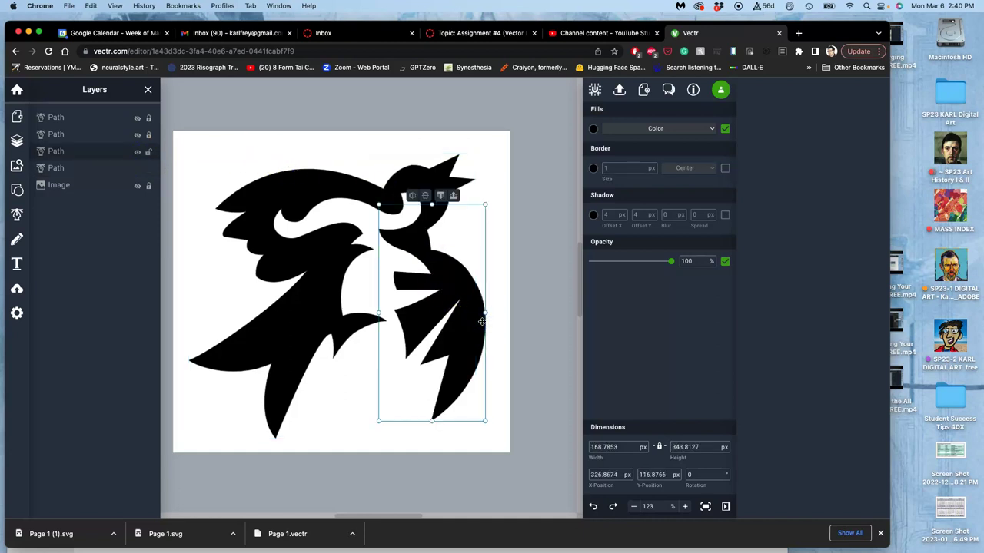
shift+click(298, 246)
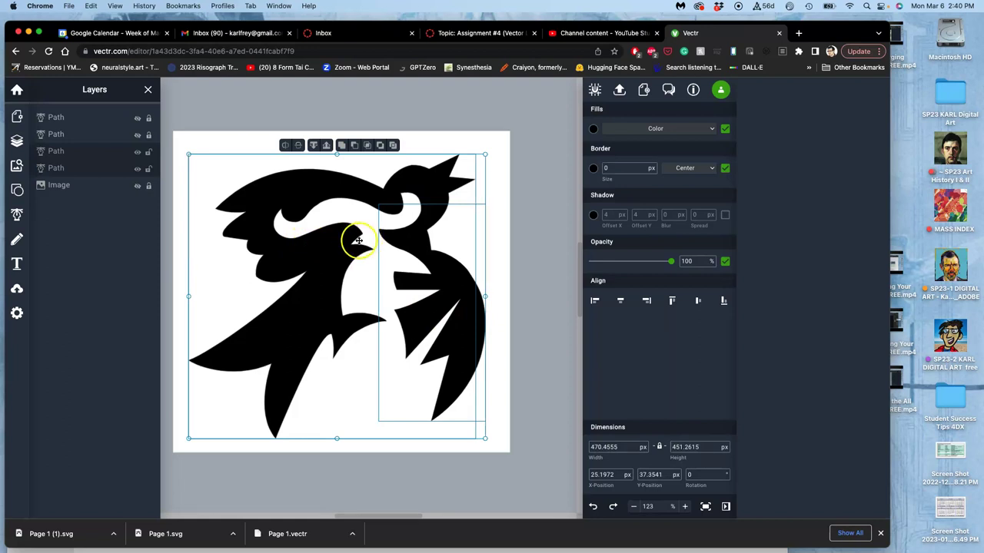
click(342, 146)
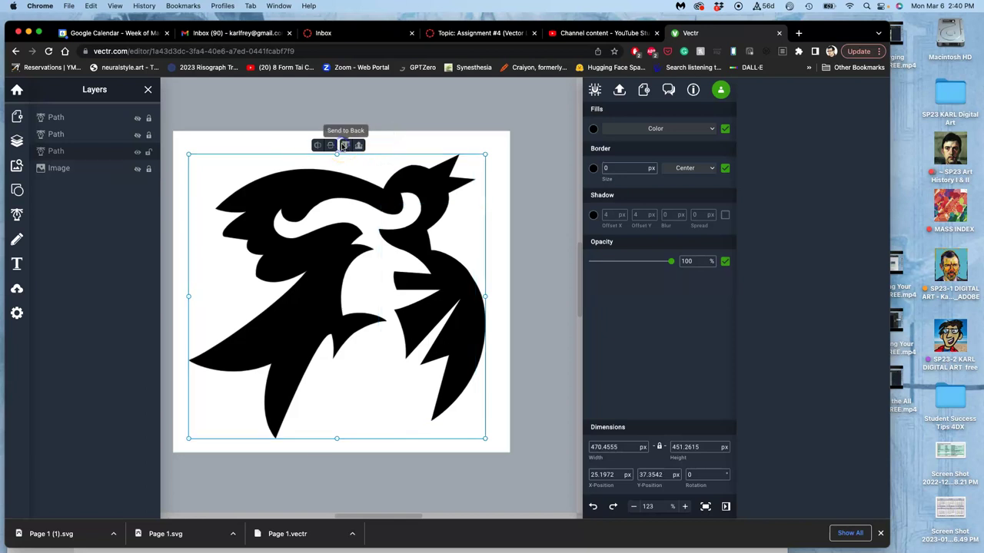
- Edit the united bird's points and adjust the handles of the anchor on the white head cut-out's outer edge to smooth the curve
double_click(405, 177)
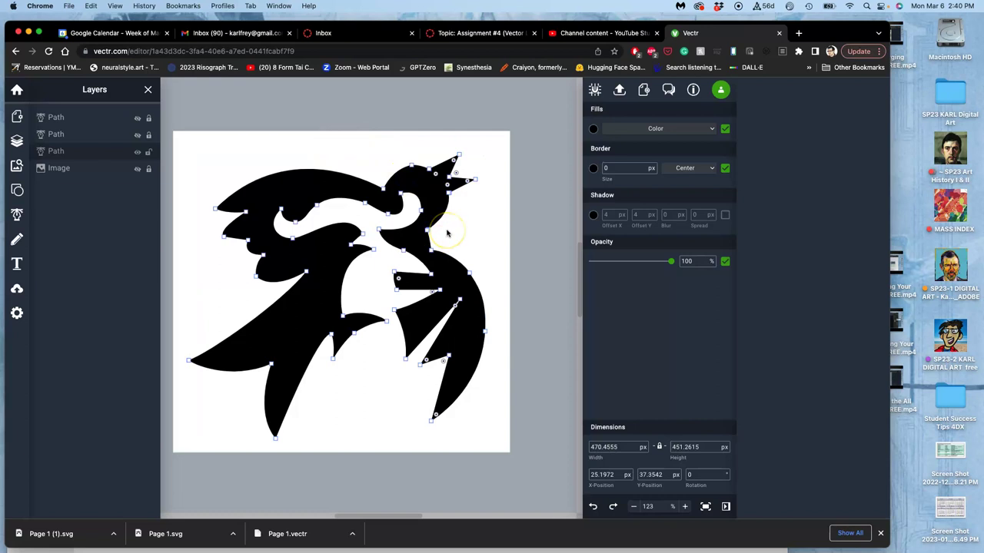
scroll(447, 233, up, 10)
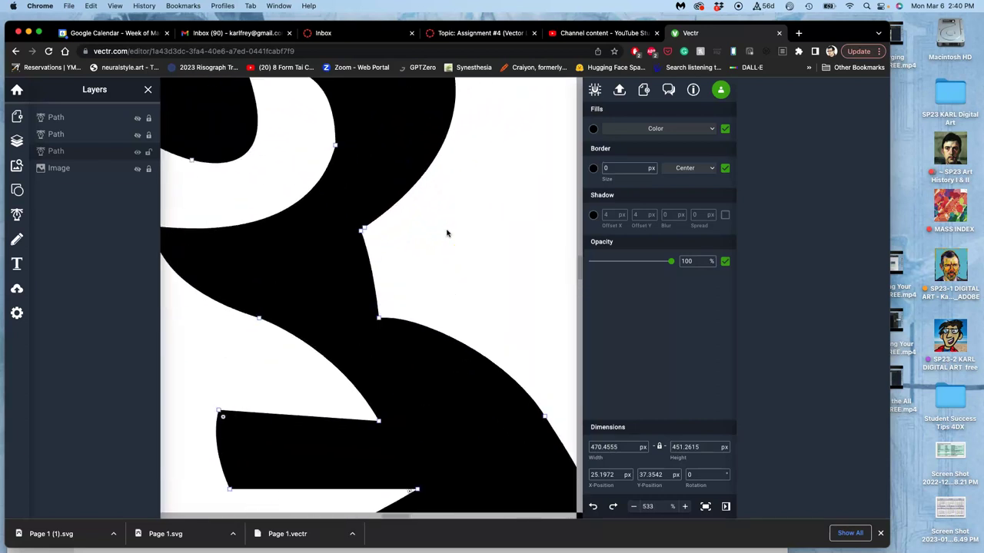
scroll(446, 232, up, 5)
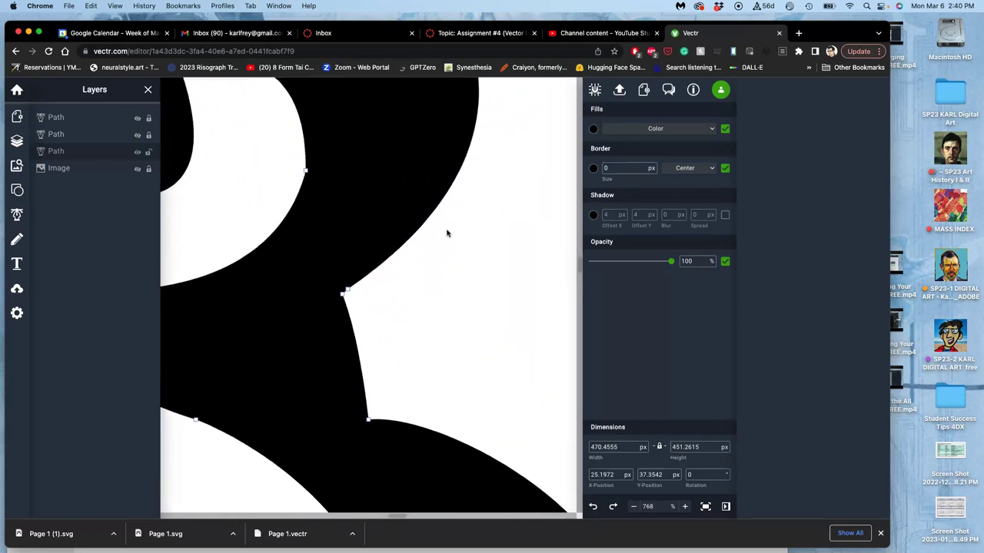
click(334, 239)
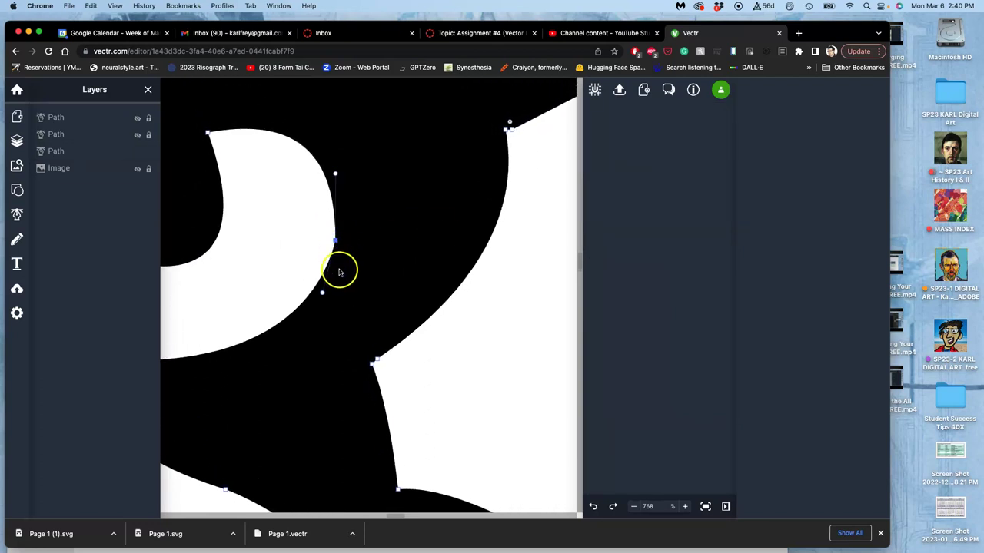
drag(322, 293, 327, 293)
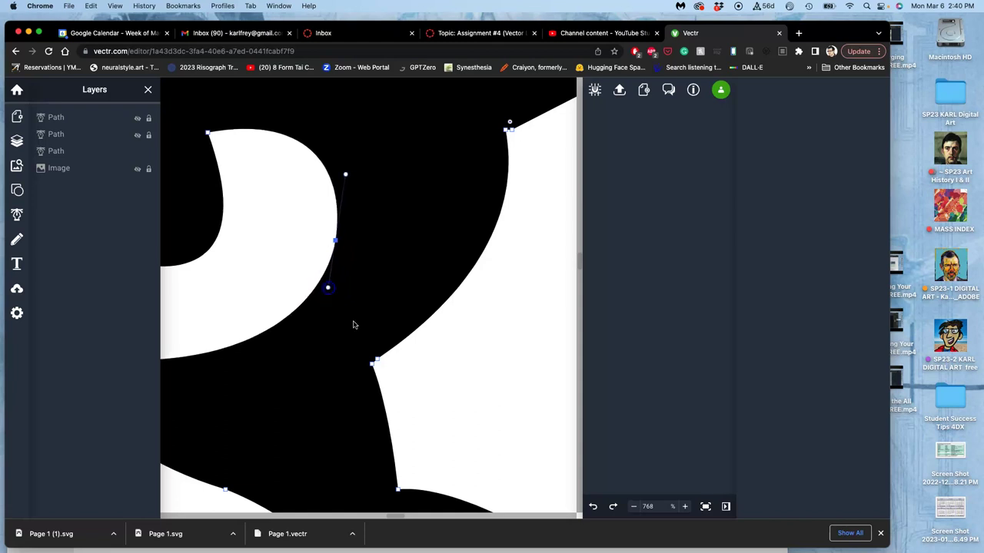
- Clean up the doubled anchor points at the neck notch and at the lower base of the beak
click(376, 360)
drag(378, 360, 375, 363)
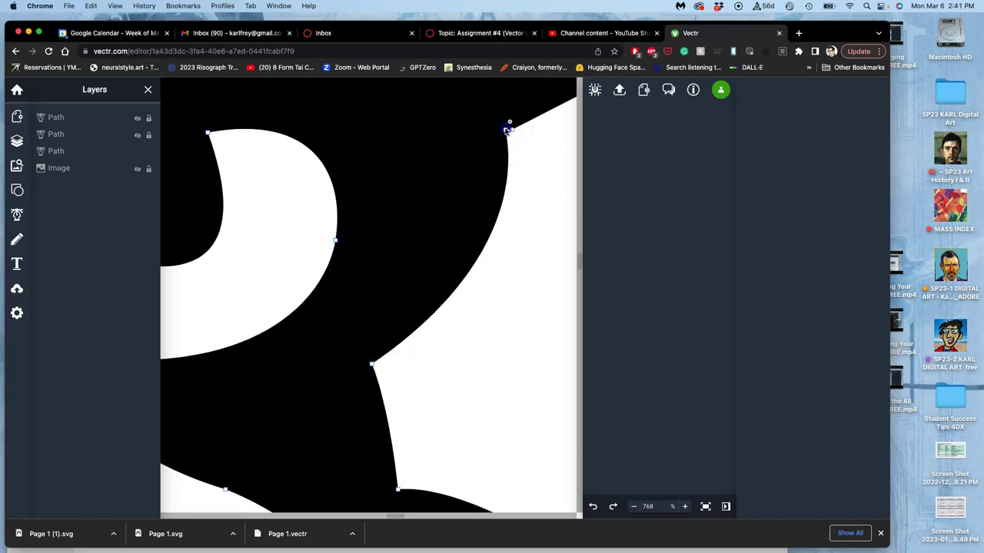
drag(508, 129, 512, 130)
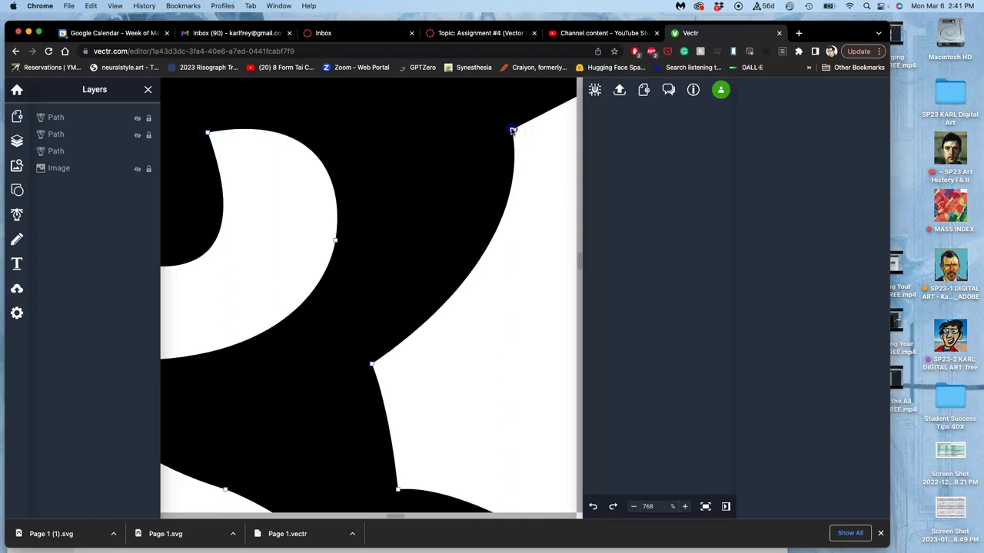
click(485, 157)
- Adjust the handles of the anchor on the upper edge of the wing's white wavy band so the curve flows smoothly
scroll(480, 157, down, 3)
scroll(481, 157, down, 5)
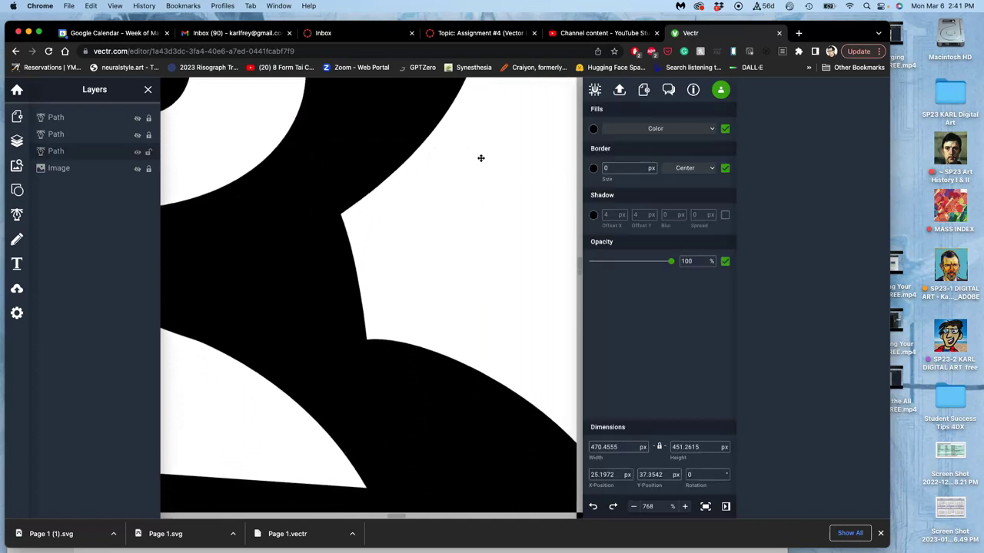
scroll(481, 158, down, 5)
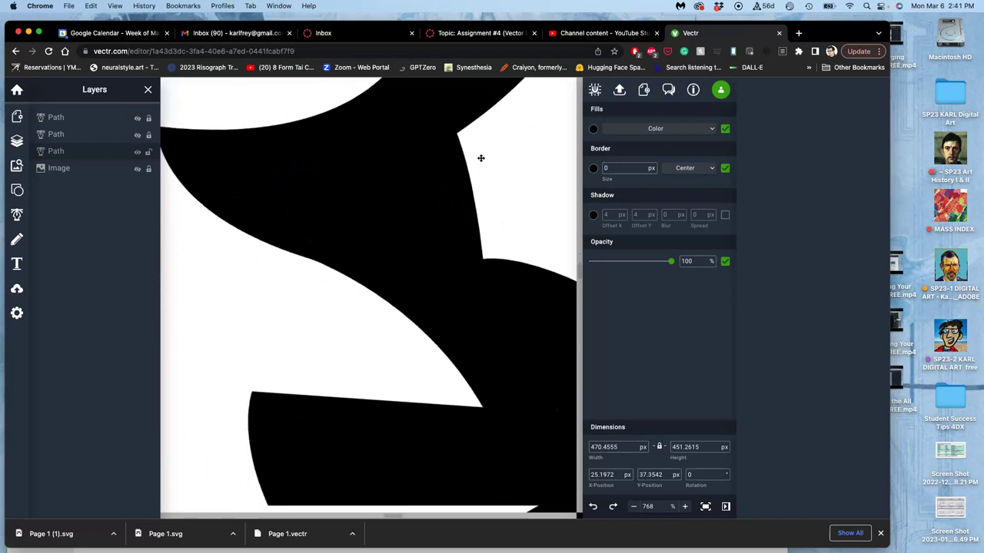
scroll(480, 158, down, 5)
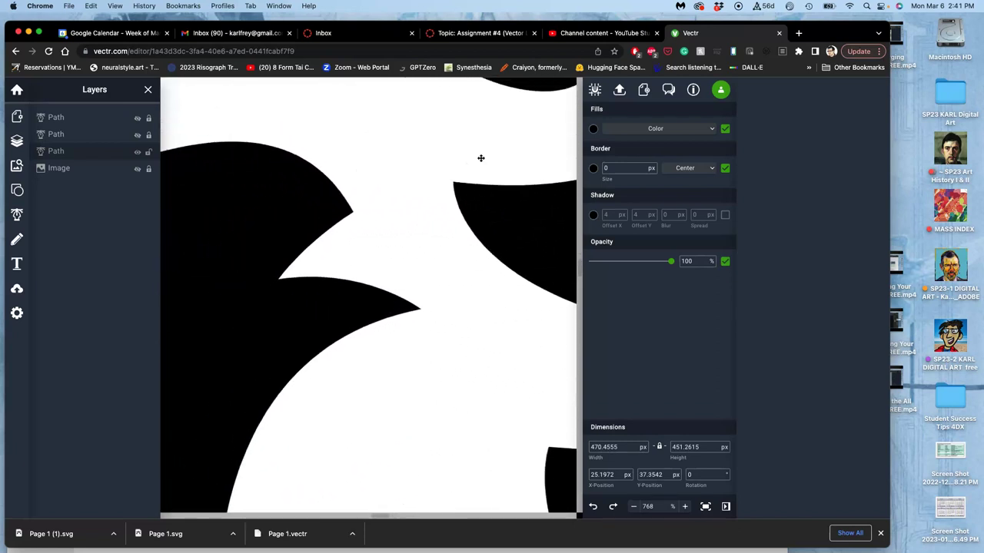
scroll(480, 157, left, 3)
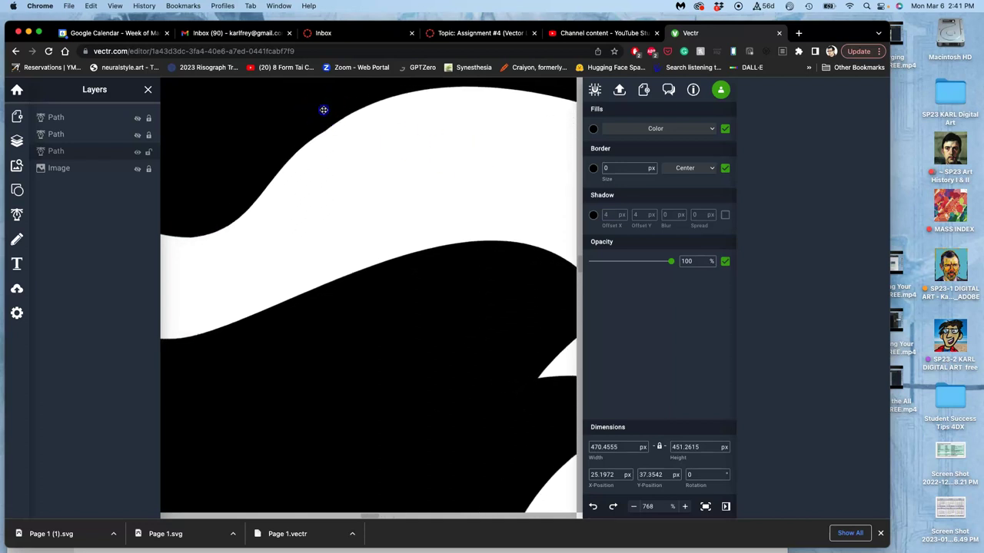
click(325, 132)
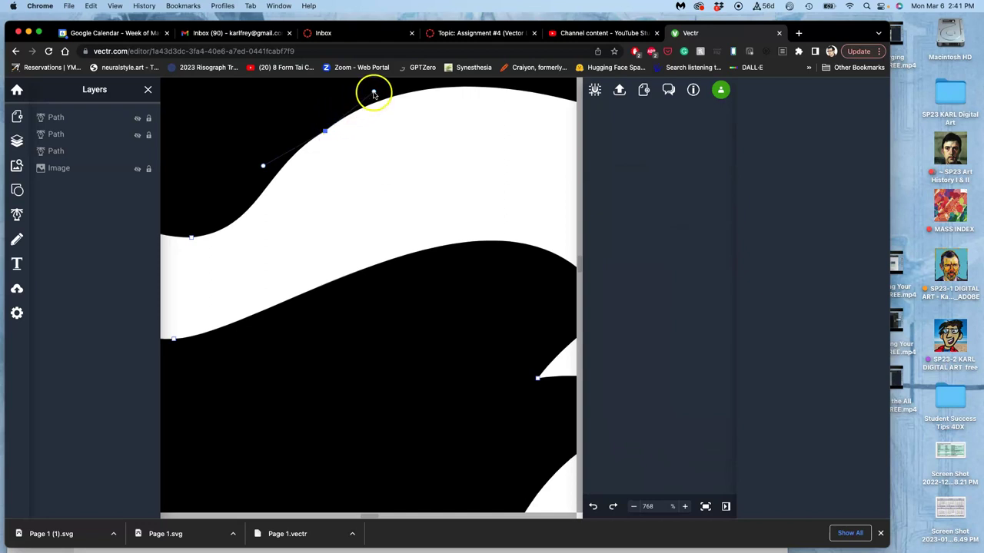
drag(374, 93, 378, 96)
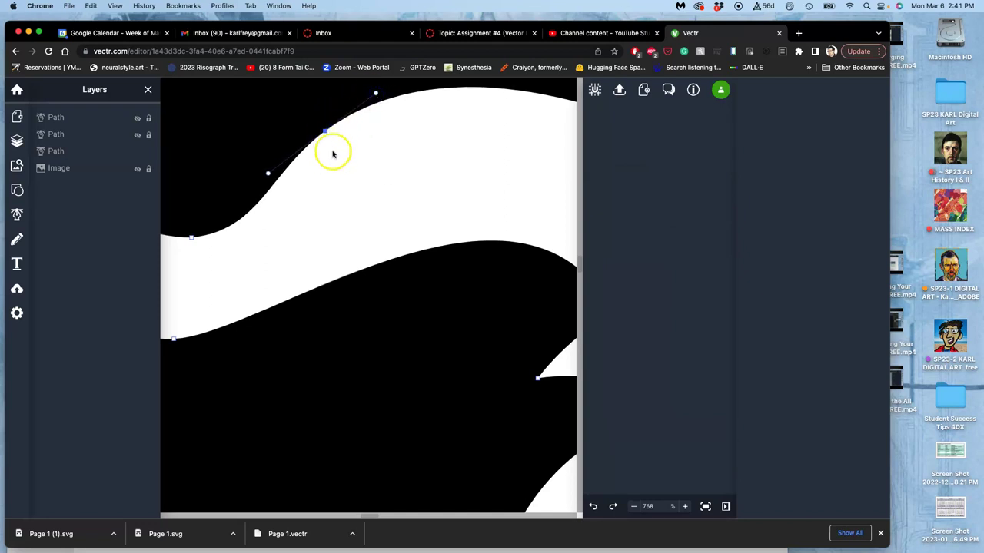
click(333, 153)
- Examine the bird's outline up close along the white band, body, tail and feathers for rough or misplaced corners
scroll(279, 198, left, 5)
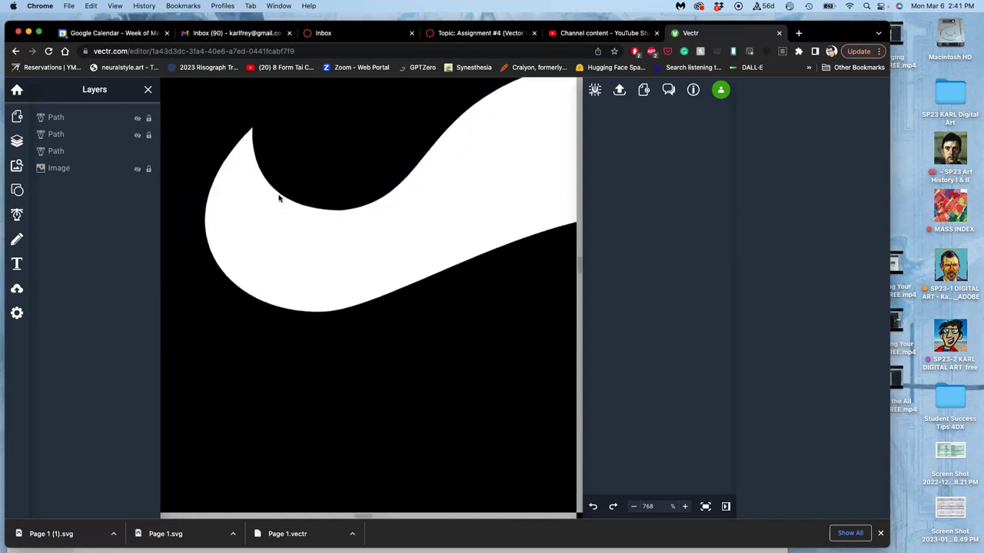
scroll(279, 199, down, 3)
scroll(279, 198, right, 4)
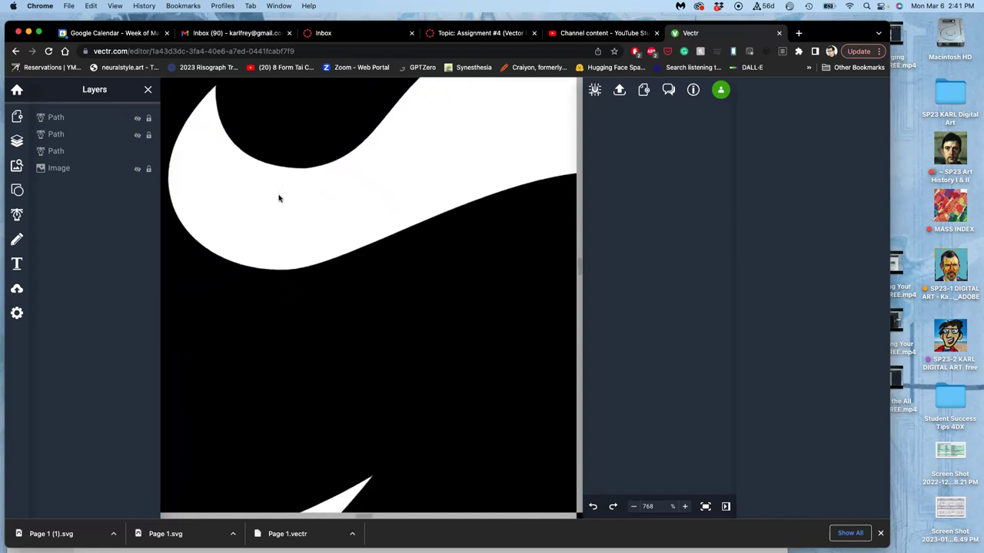
scroll(279, 199, down, 5)
scroll(279, 199, right, 3)
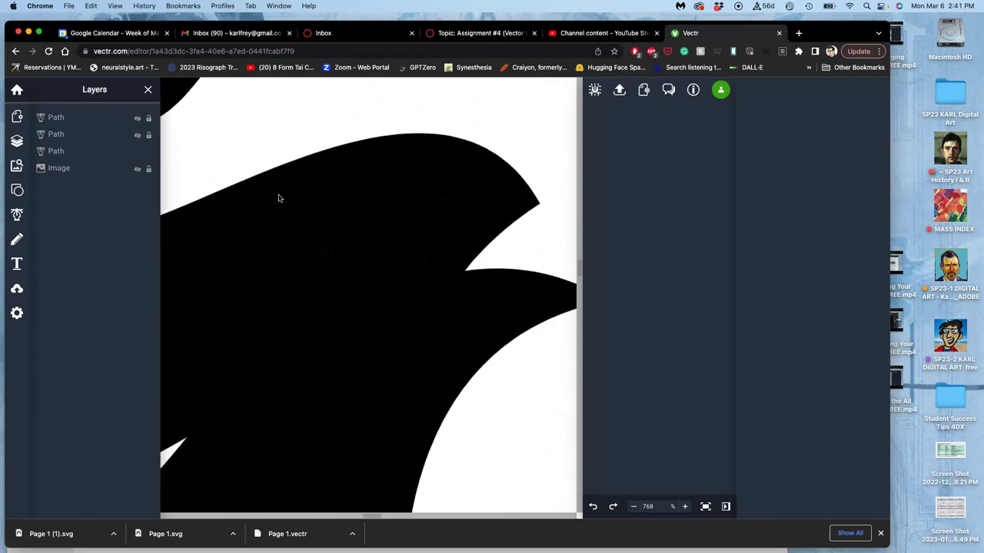
scroll(279, 198, down, 5)
scroll(279, 198, right, 3)
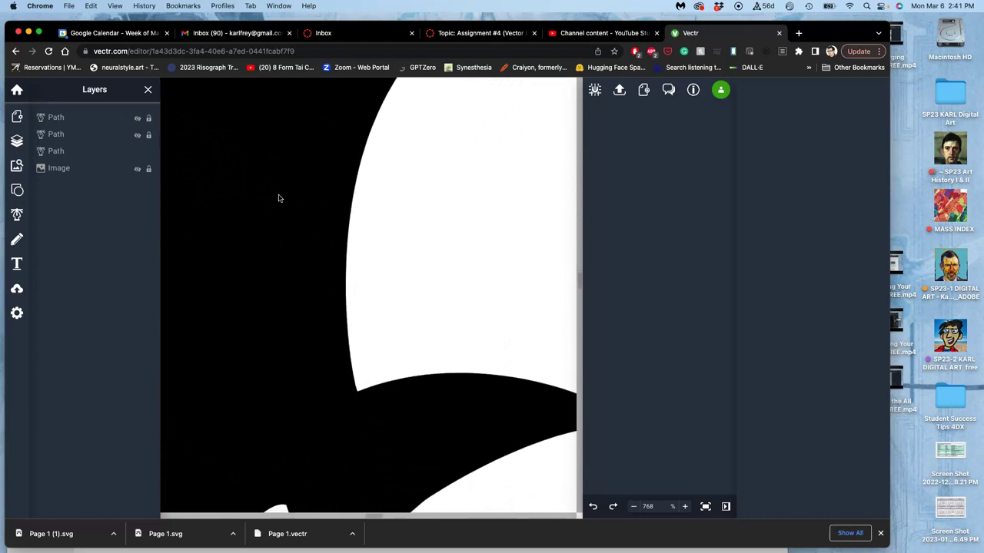
scroll(279, 199, down, 6)
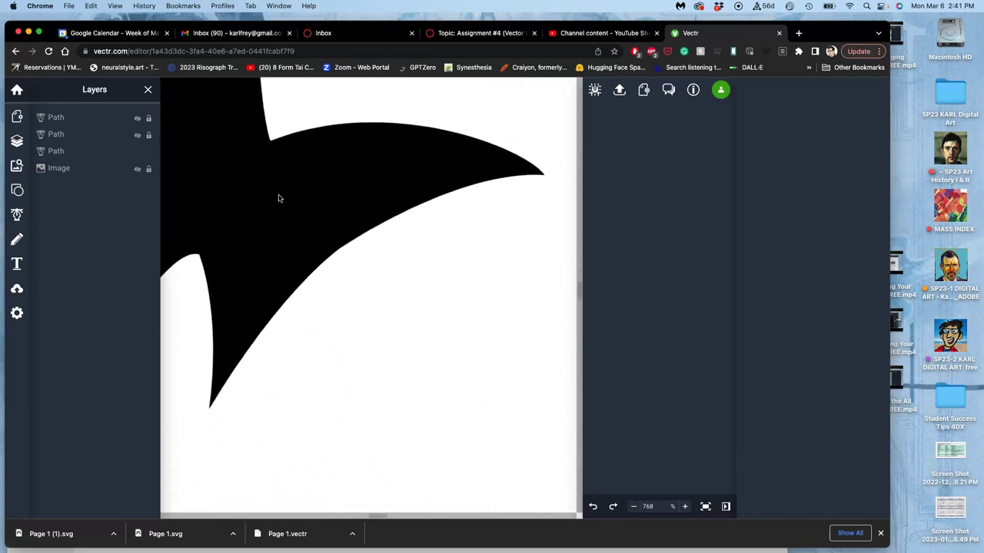
scroll(279, 198, down, 4)
scroll(279, 198, left, 5)
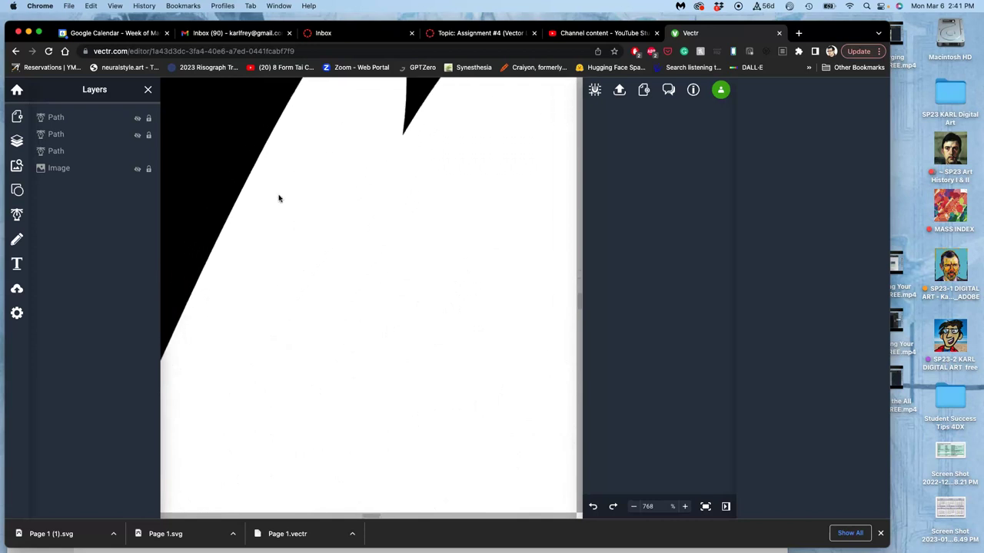
scroll(279, 198, down, 8)
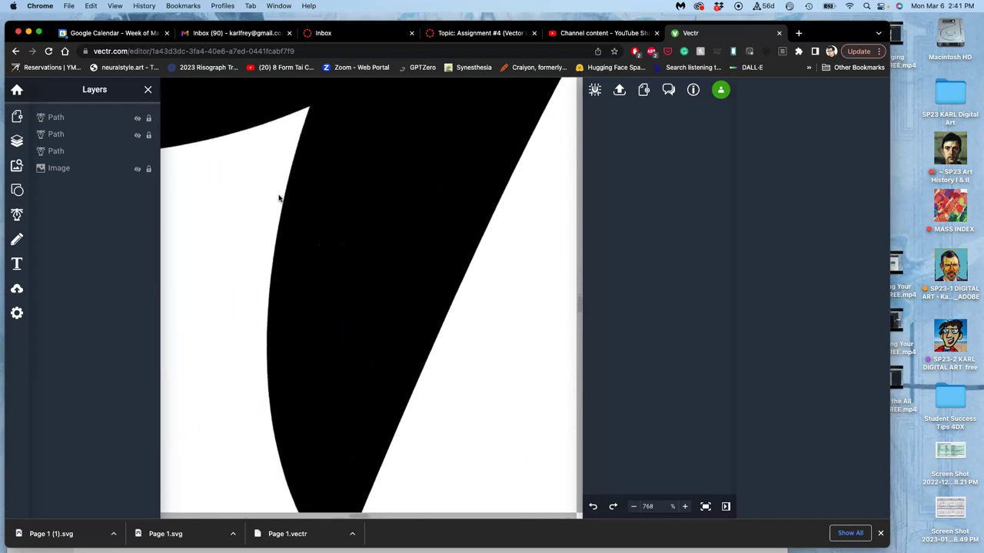
scroll(279, 198, left, 10)
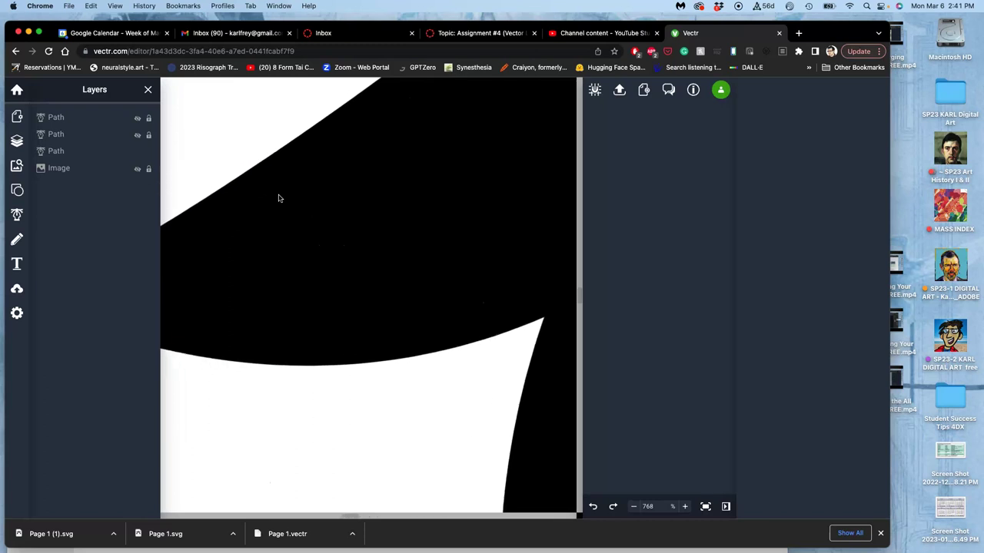
scroll(279, 198, up, 10)
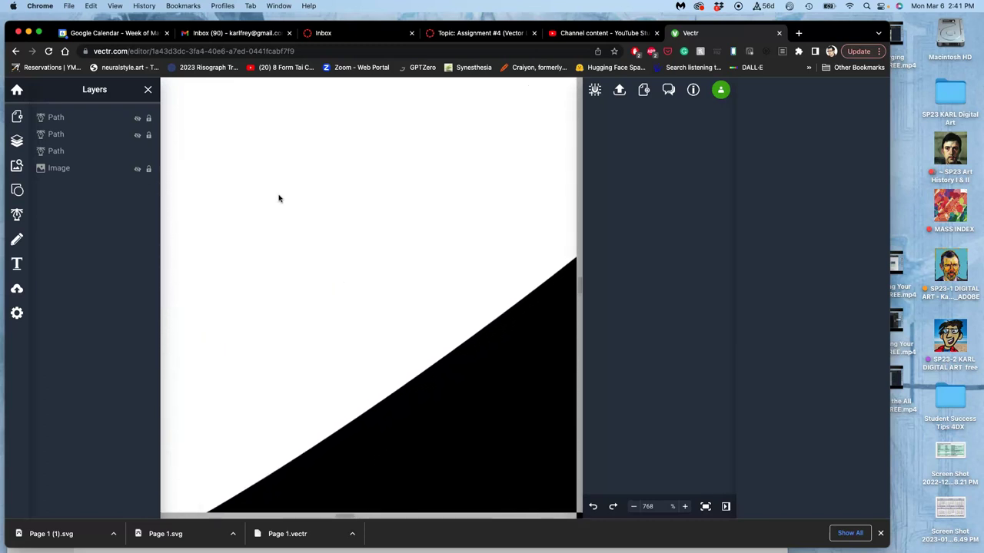
scroll(279, 198, up, 10)
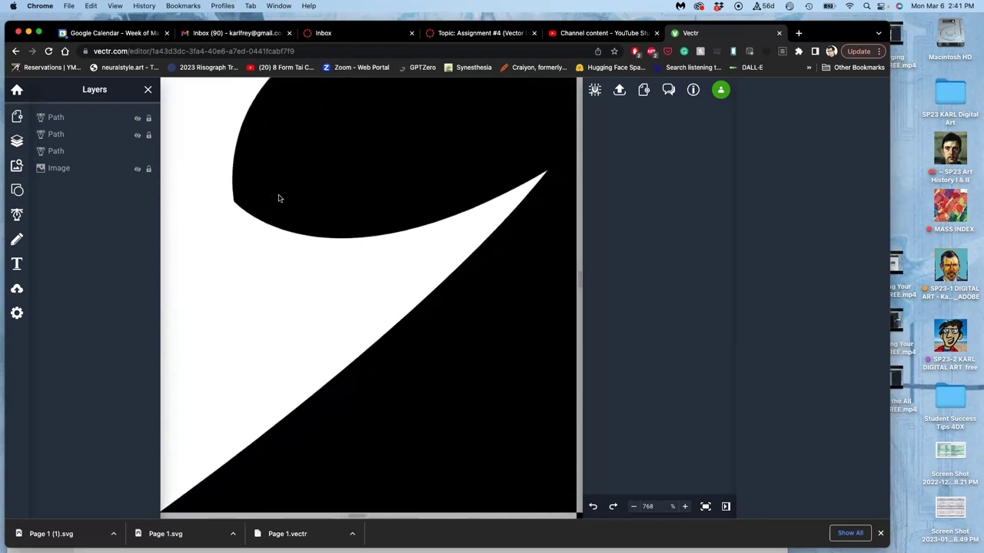
scroll(279, 198, up, 3)
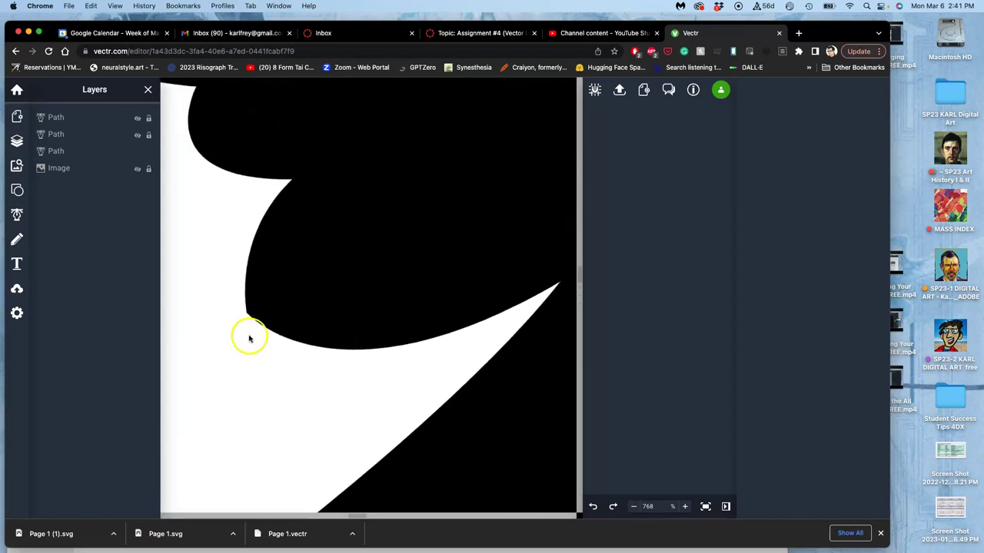
- Smooth the corner anchor at the outer tip of the lowest wing feather by adding curve handles and shortening both
click(264, 306)
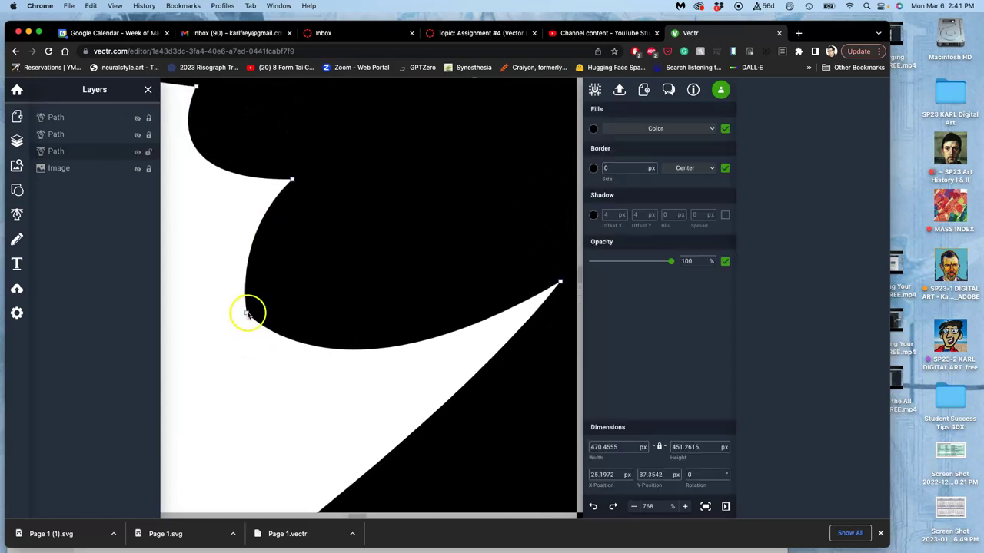
click(247, 313)
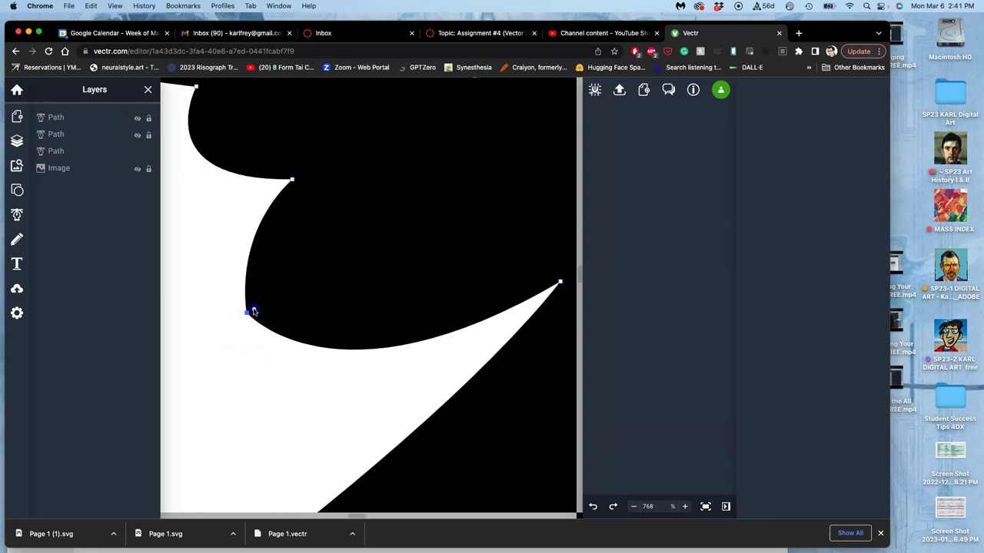
mouse_move(253, 311)
mouse_down()
mouse_move(408, 233)
mouse_move(253, 311)
mouse_up()
double_click(247, 315)
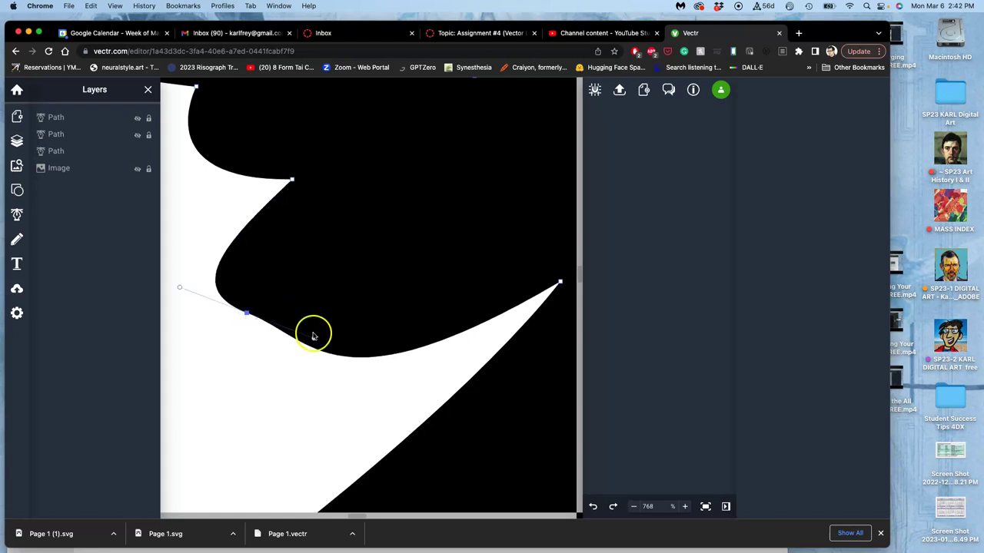
drag(311, 339, 256, 320)
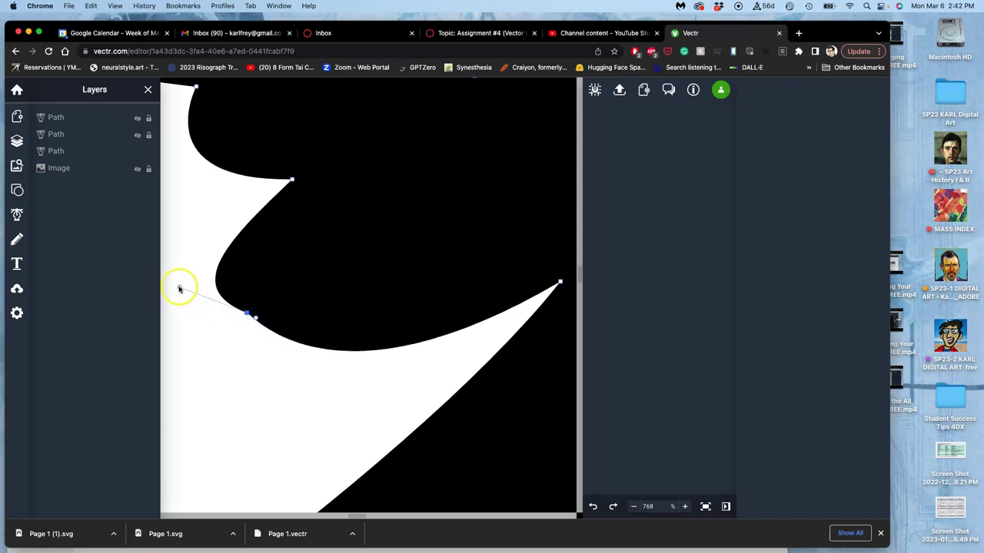
drag(180, 287, 226, 301)
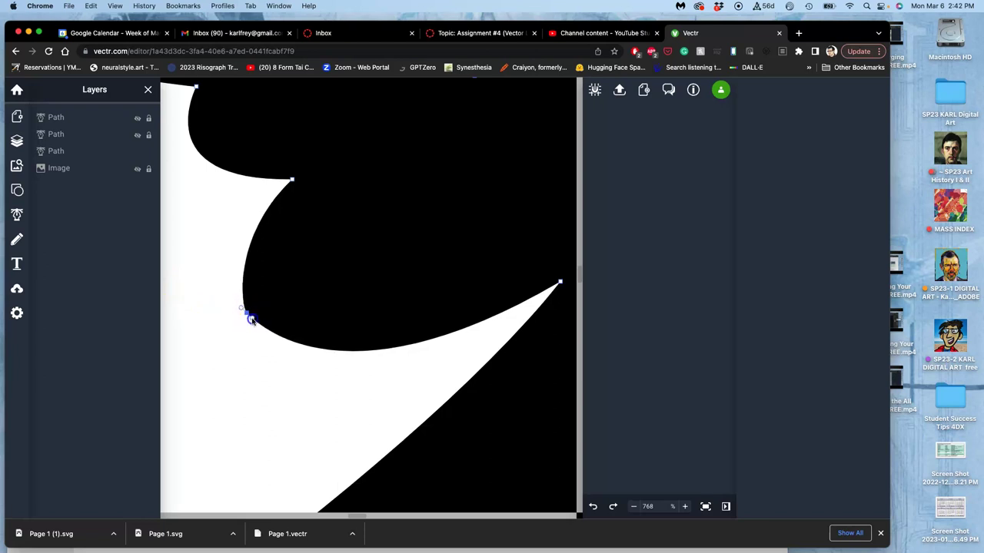
drag(252, 320, 252, 322)
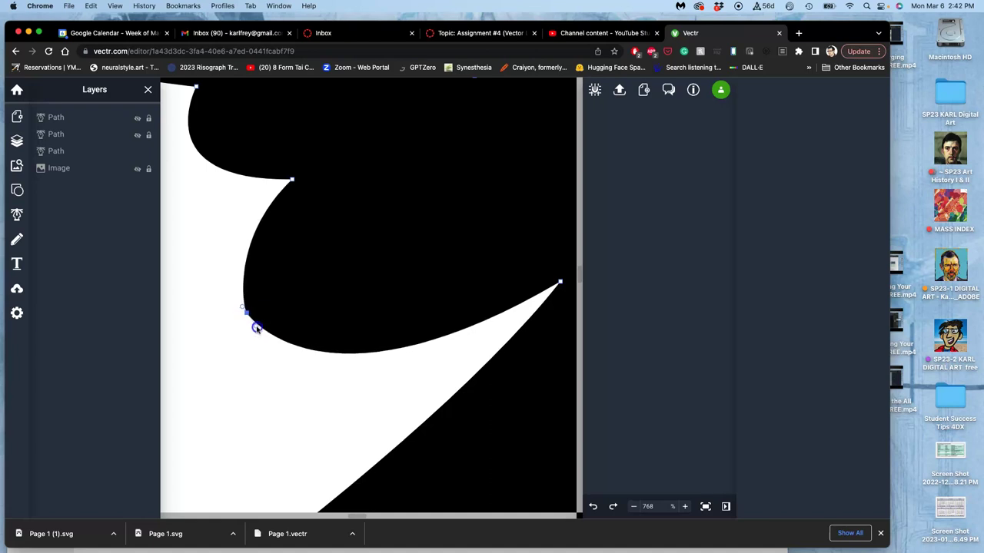
mouse_move(265, 328)
mouse_down()
mouse_move(277, 354)
mouse_move(256, 320)
mouse_up()
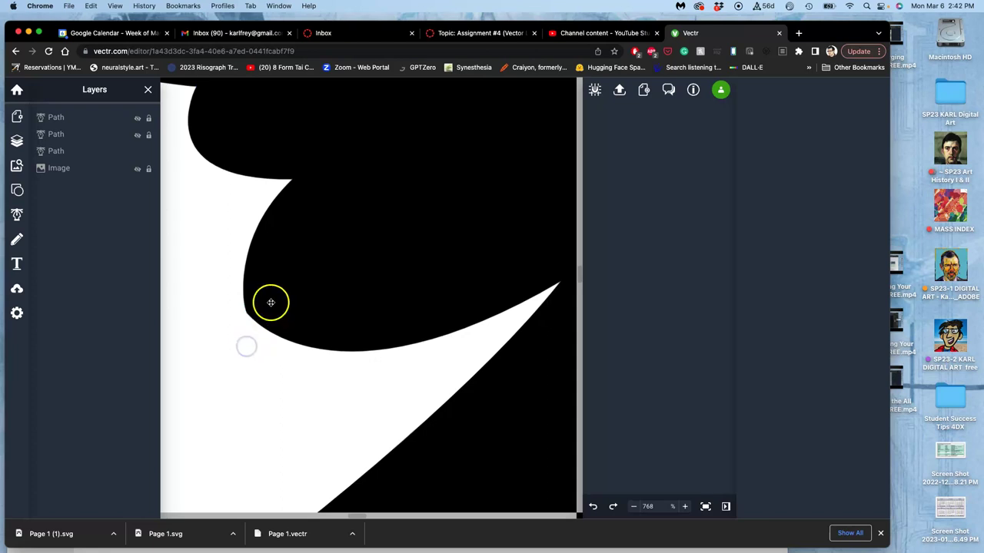
click(282, 377)
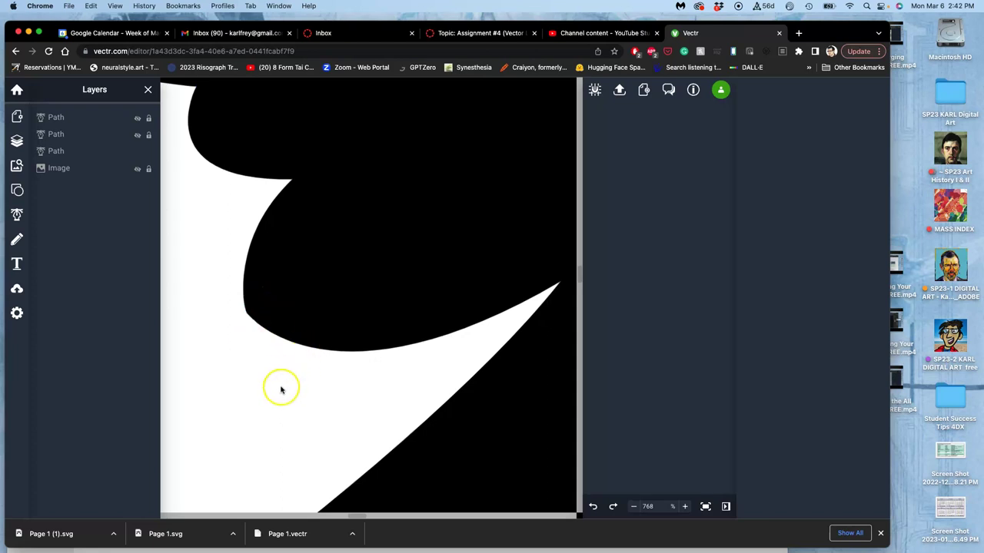
- Move the tip anchor of the second wing feather slightly upward, convert it to a smooth point and reshape its upper handle
scroll(275, 381, up, 5)
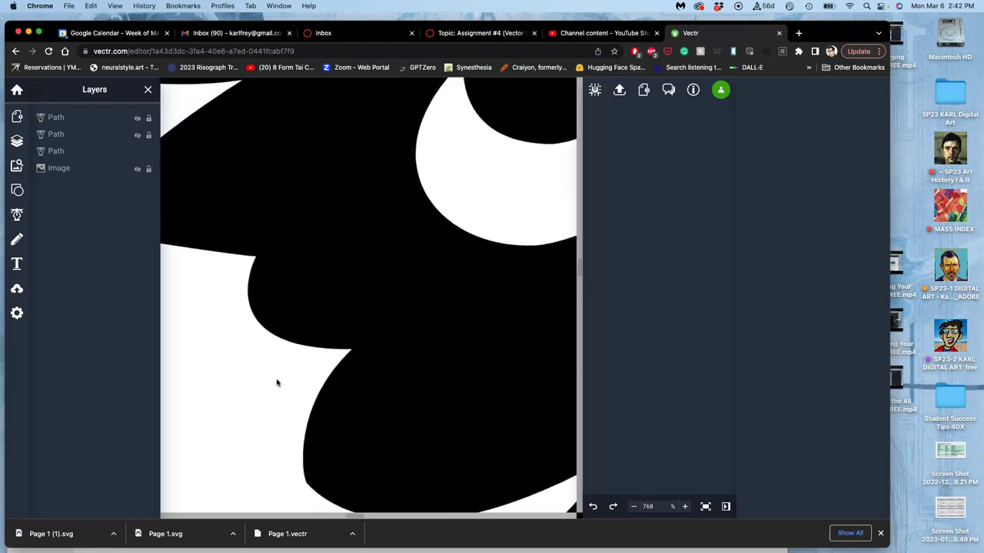
scroll(277, 383, up, 10)
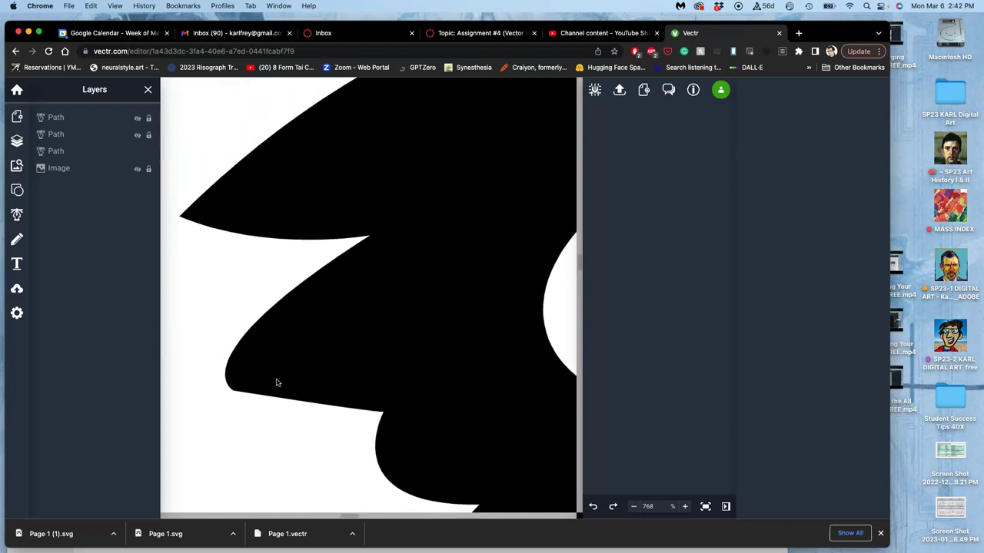
scroll(278, 383, up, 3)
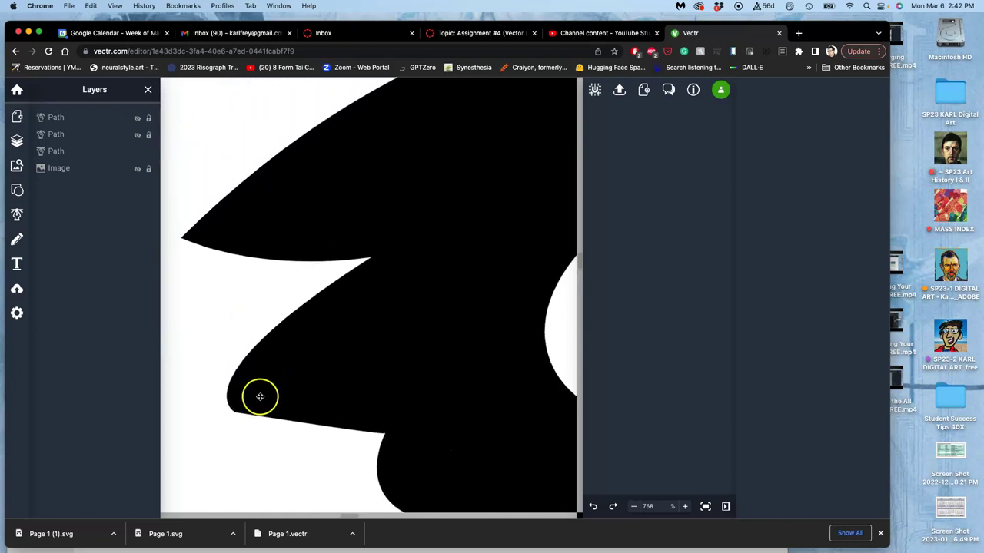
double_click(255, 399)
click(236, 413)
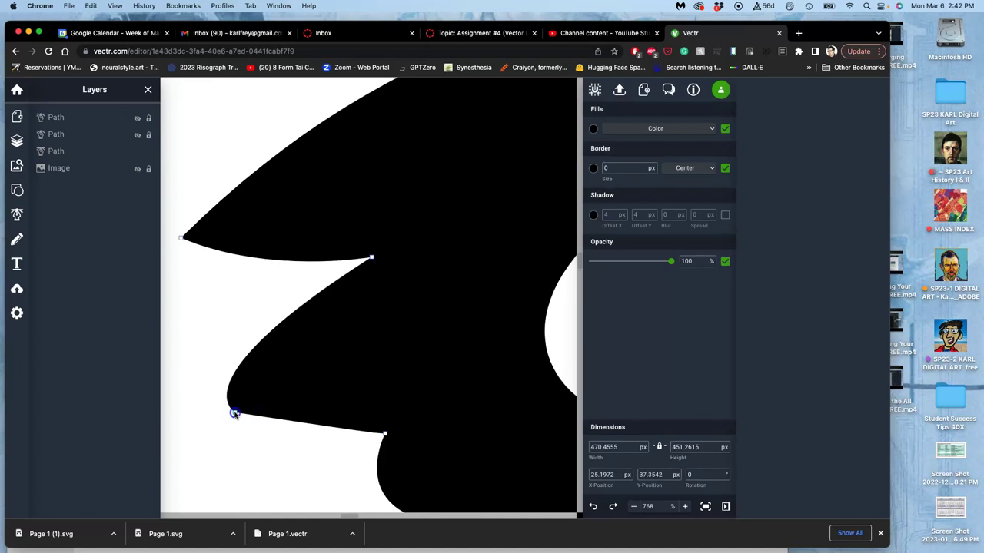
mouse_move(234, 414)
mouse_down()
mouse_move(223, 398)
mouse_move(238, 406)
mouse_up()
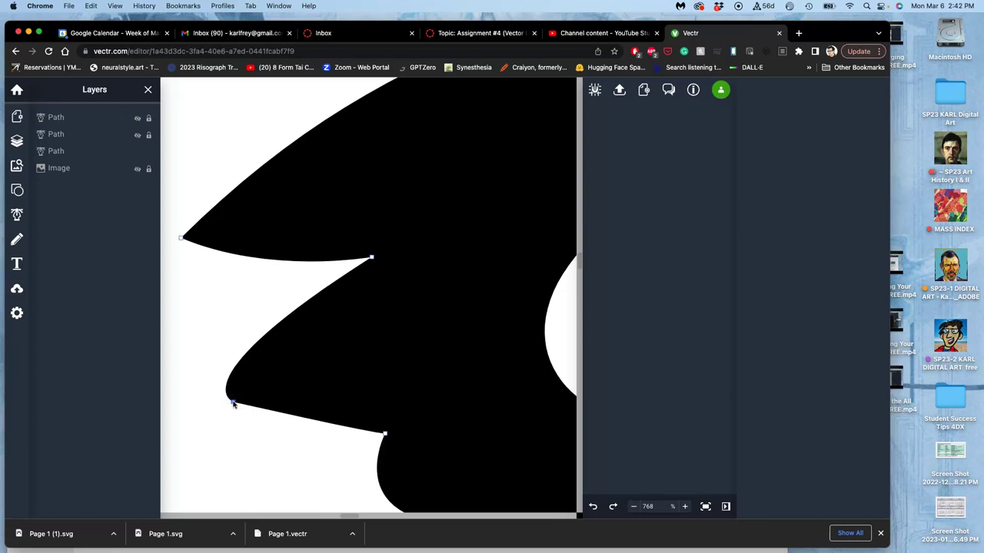
double_click(233, 402)
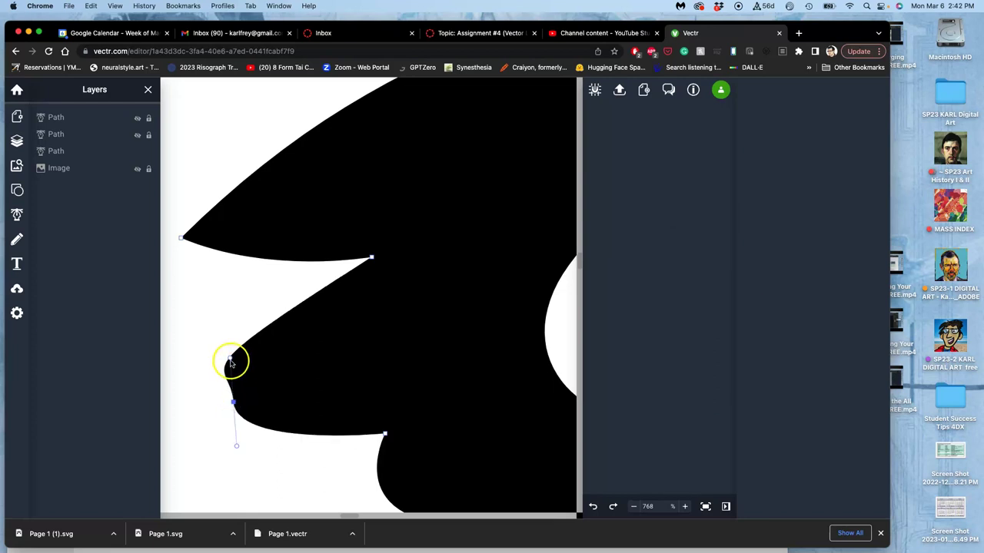
drag(229, 358, 258, 370)
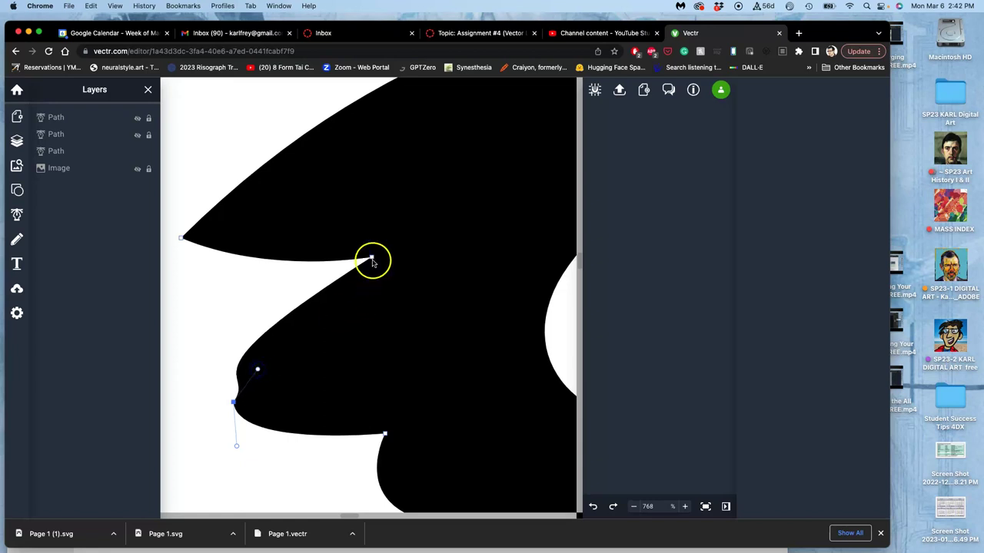
- Try to reshape the second feather's upper edge with the handle of the notch anchor between the first two feathers
click(372, 260)
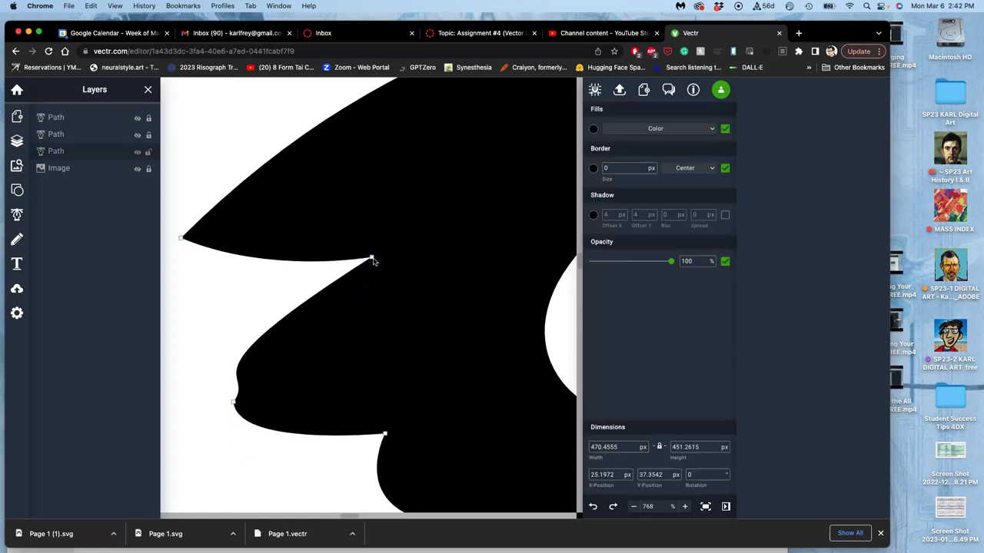
double_click(372, 260)
click(175, 381)
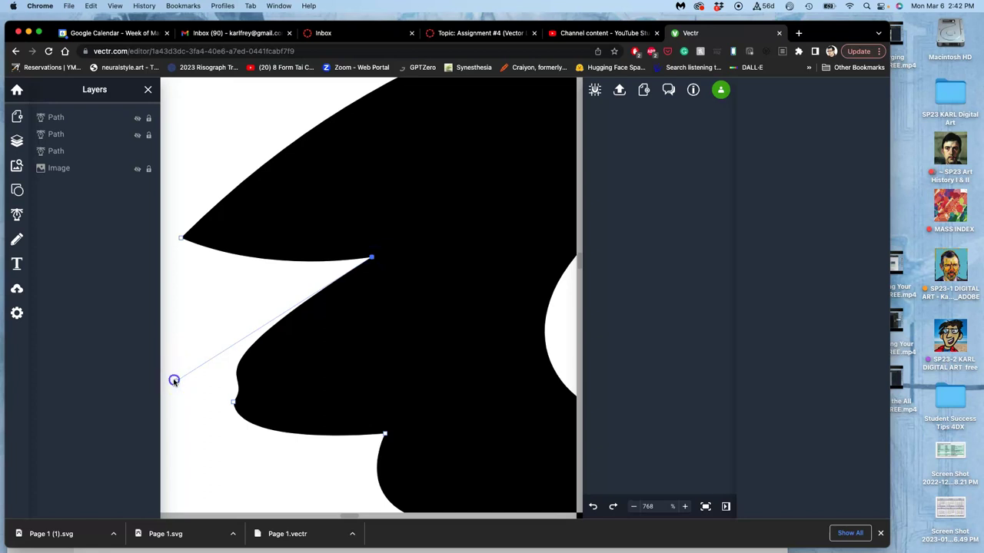
drag(175, 381, 206, 366)
click(372, 259)
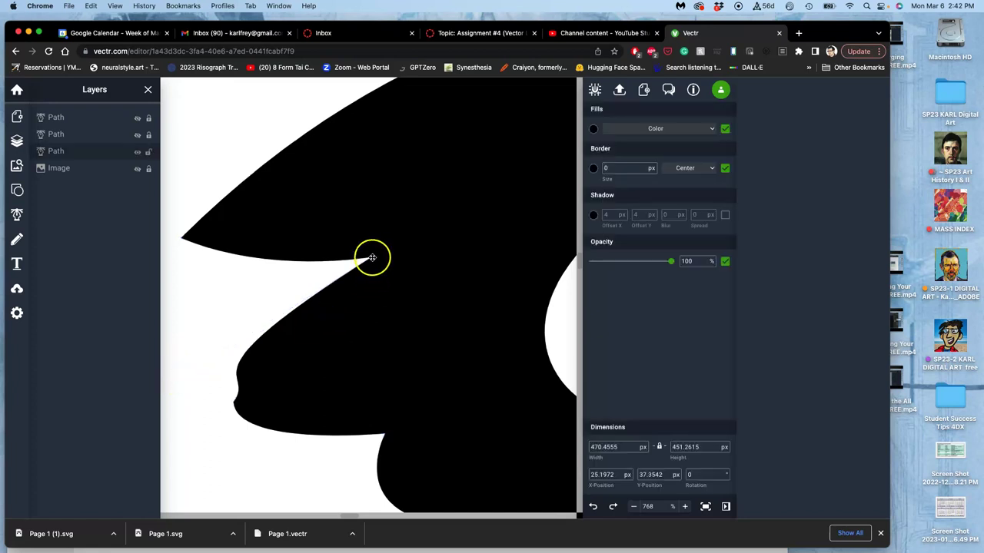
- Undo the reshaping of the second wing feather's tip
click(232, 399)
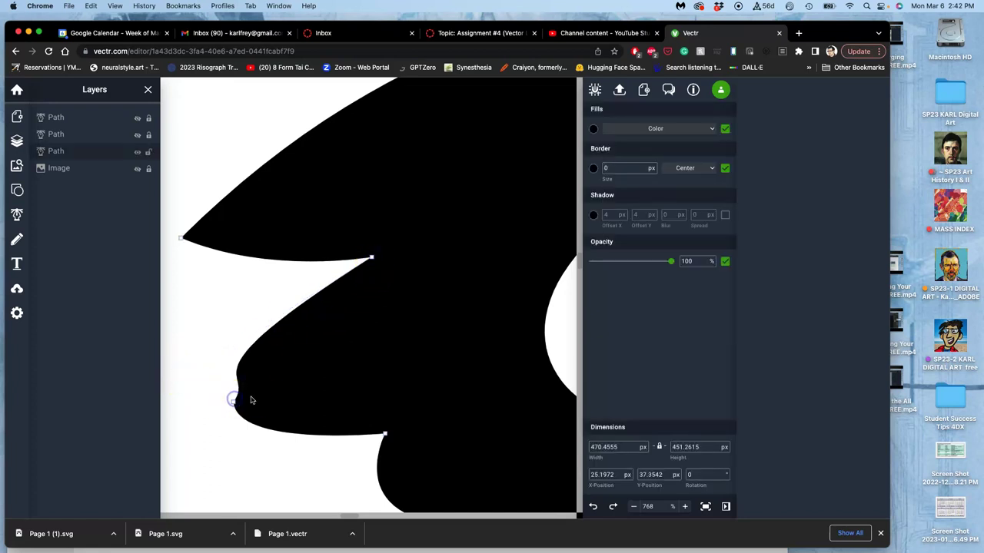
click(254, 396)
key(super+z)
key(super+z)
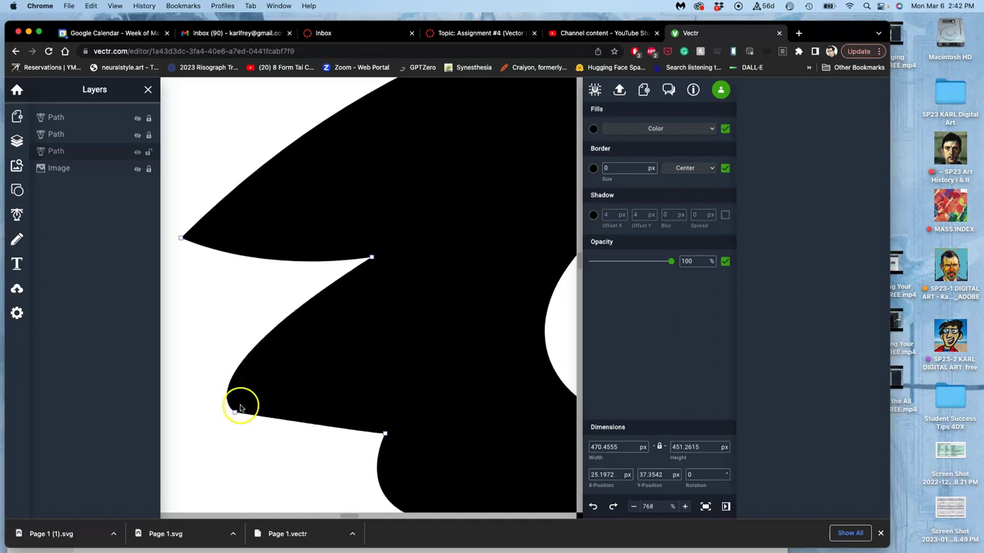
- Move the second feather's tip anchor up and outward, and adjust the handle of the notch anchor above it
click(235, 413)
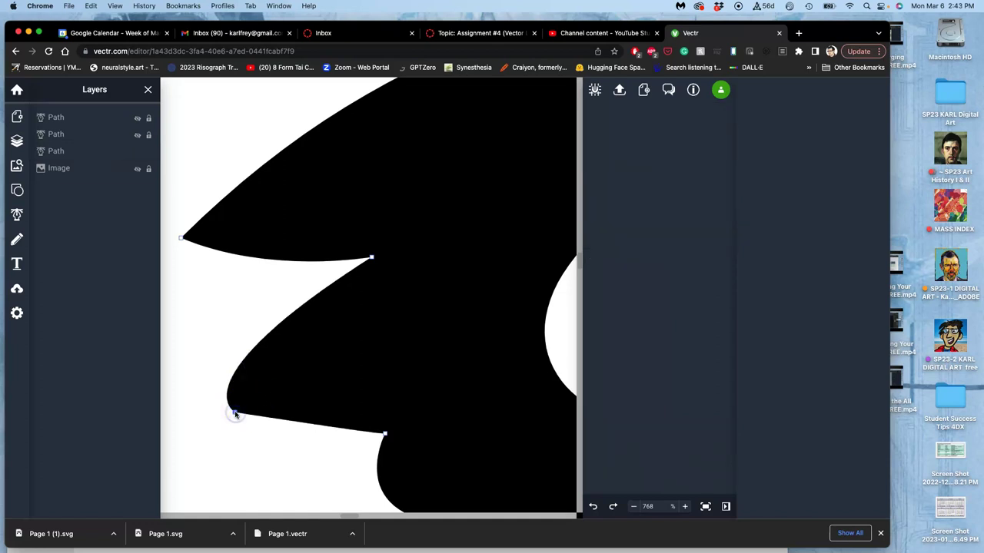
drag(235, 414, 224, 404)
click(372, 259)
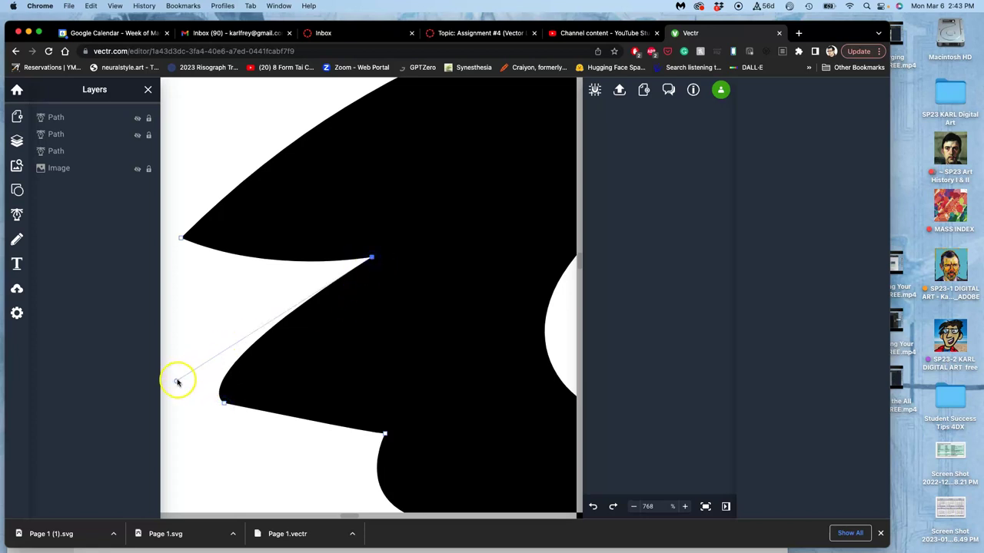
drag(176, 380, 209, 372)
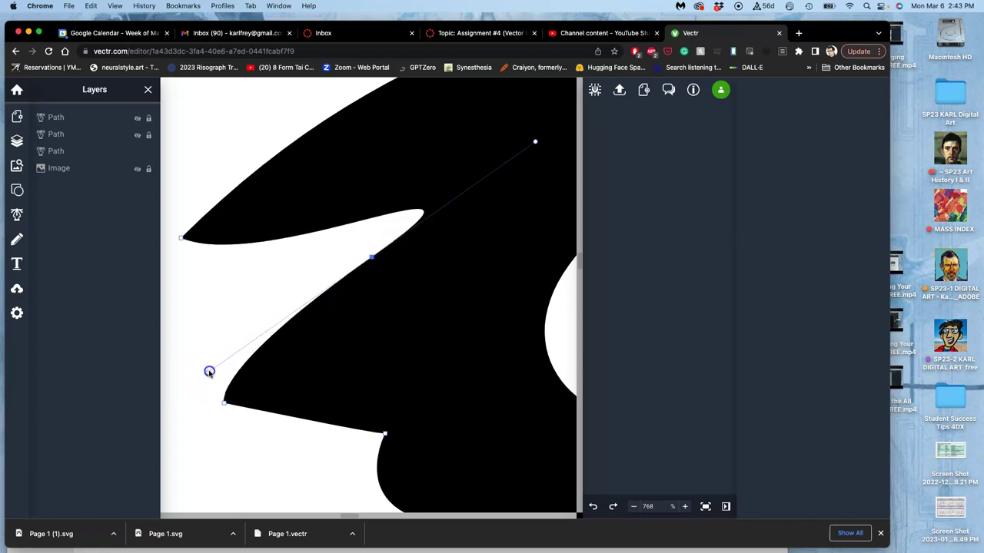
- Undo the feather edits and continue undoing back to the two separate bird paths from before the union
key(super+z)
key(super+z)
key(super+z)
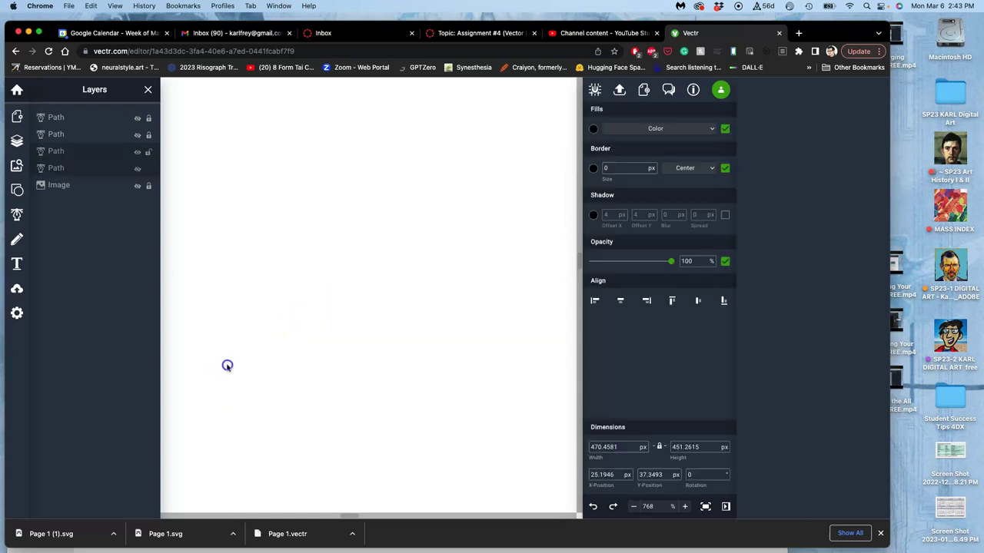
click(236, 366)
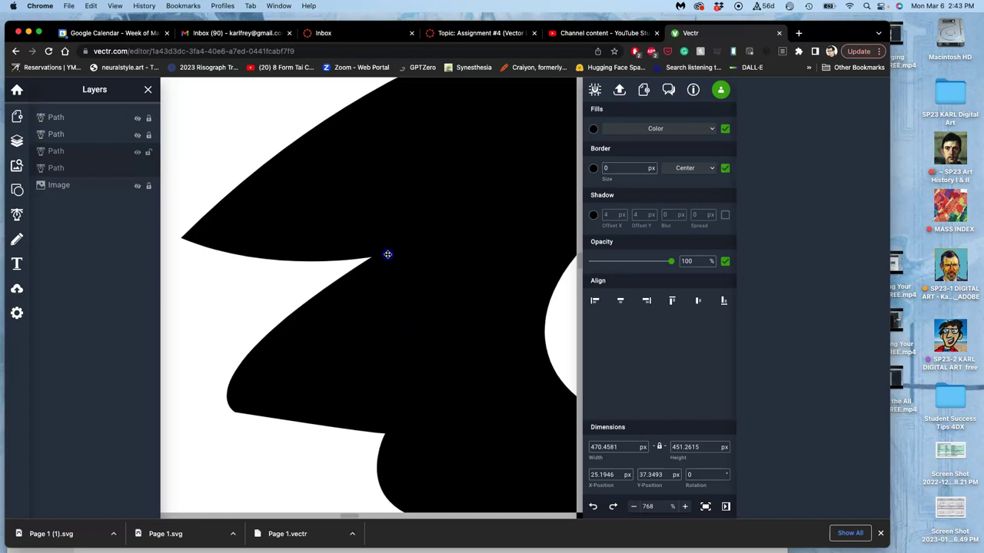
- Check the layer list and toggle the visibility of the lower unlocked bird path off and back on
click(17, 141)
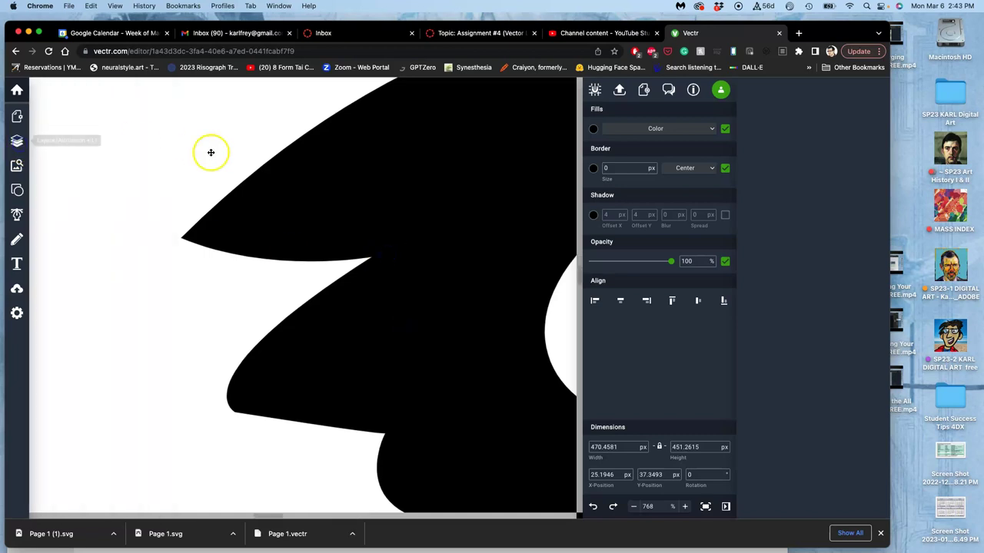
click(17, 140)
click(149, 168)
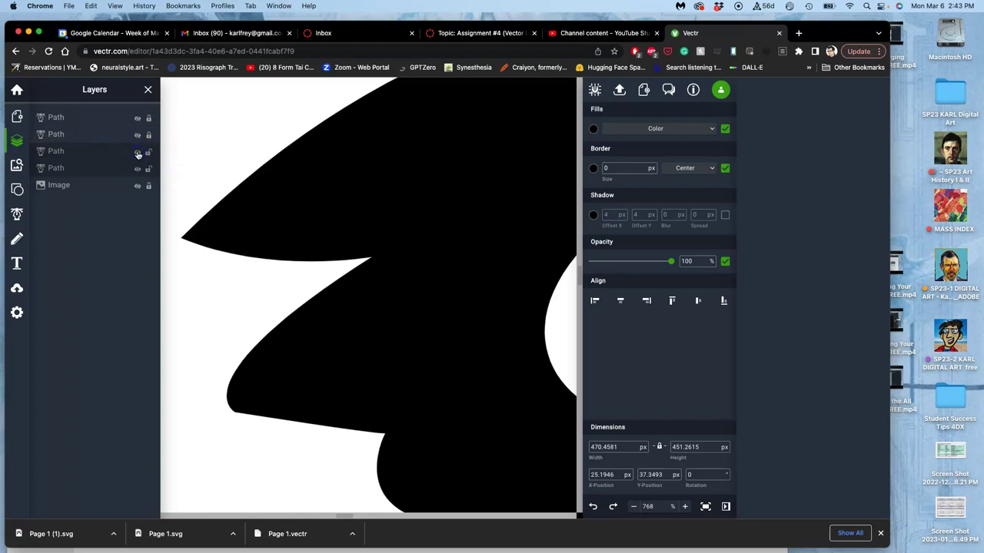
click(137, 170)
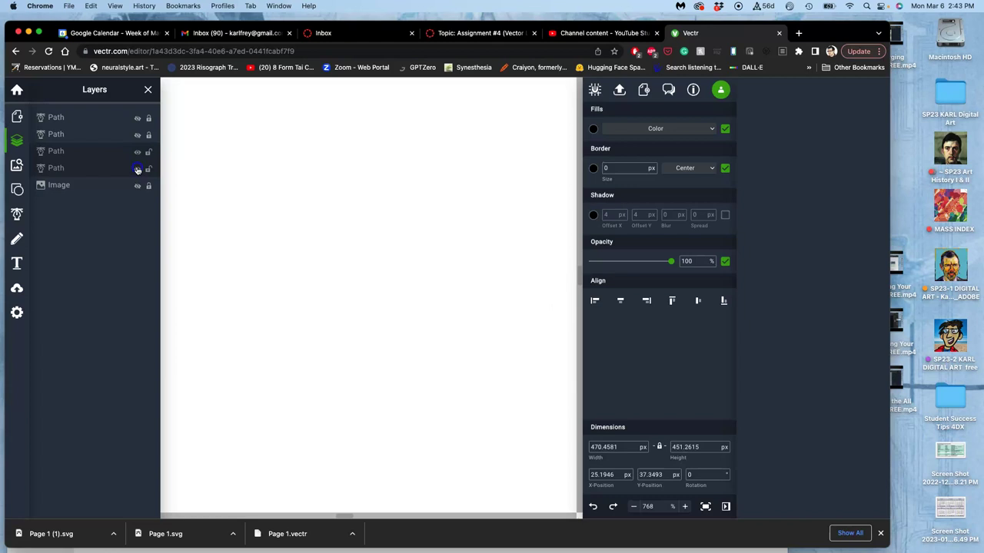
click(137, 170)
- Examine the wing's white band and the head cut-out up close, and check the whole bird with both separate paths
scroll(272, 211, right, 4)
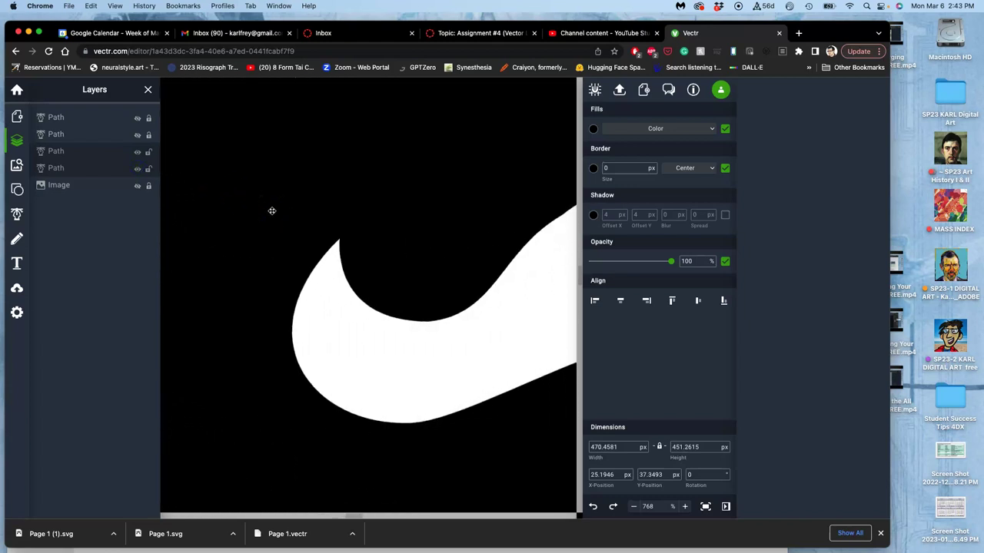
scroll(272, 210, up, 6)
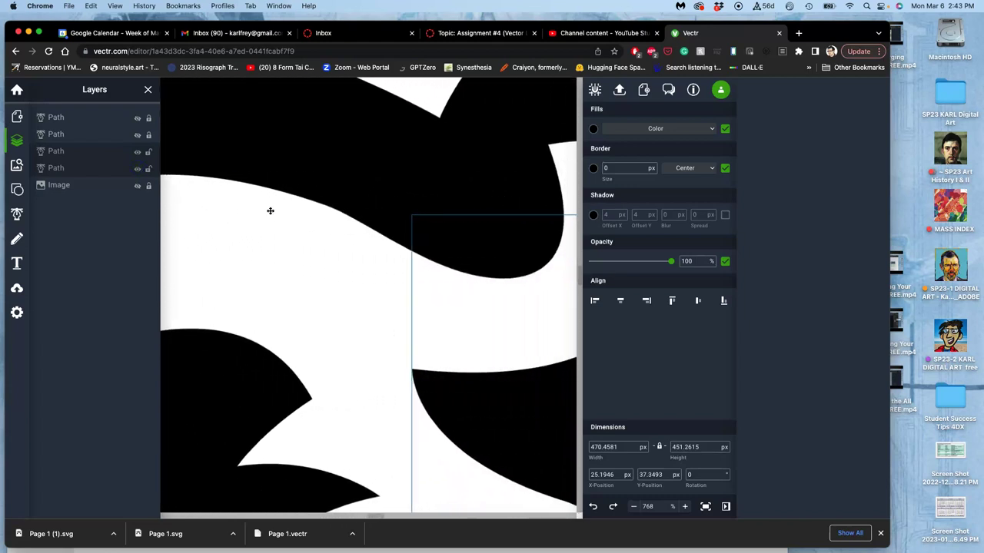
scroll(270, 211, right, 5)
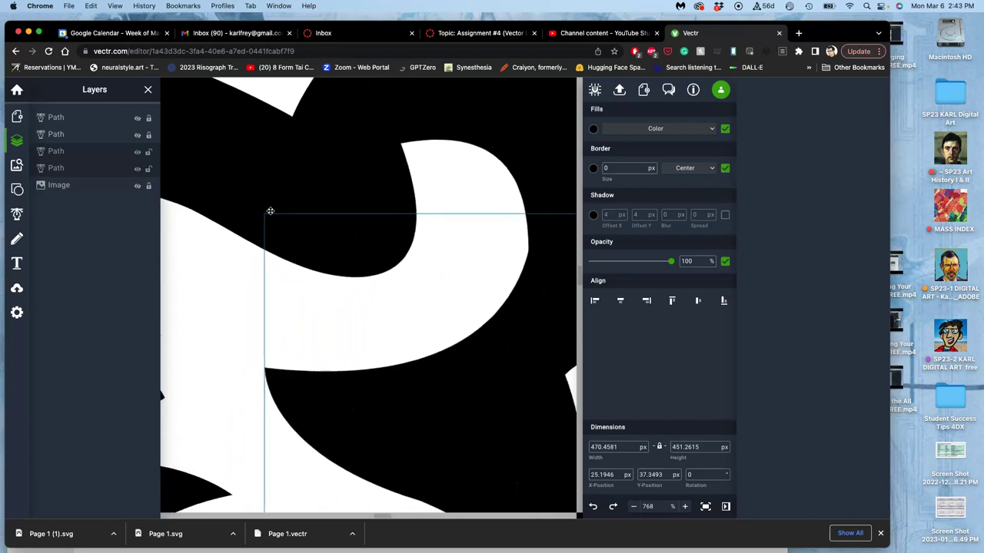
click(154, 121)
click(223, 133)
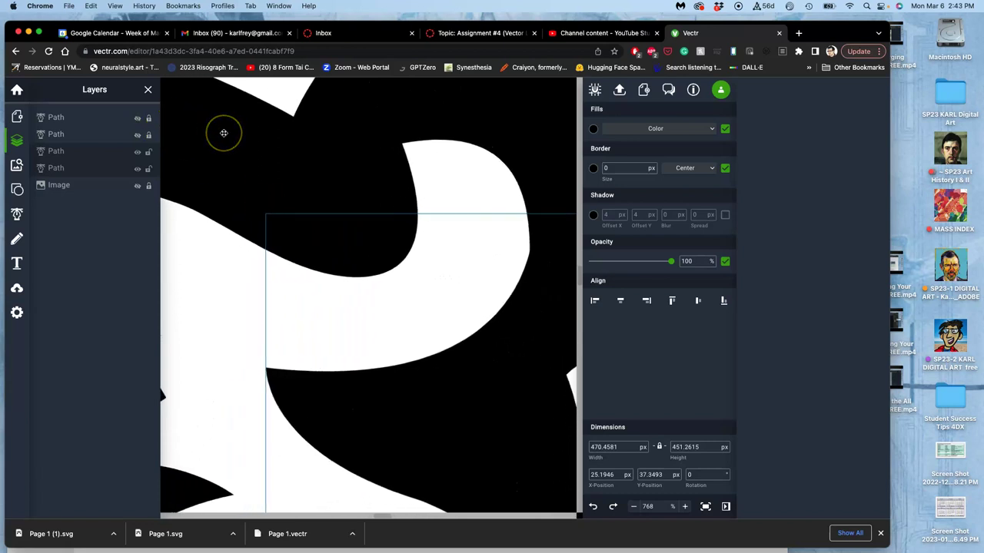
click(358, 144)
click(328, 184)
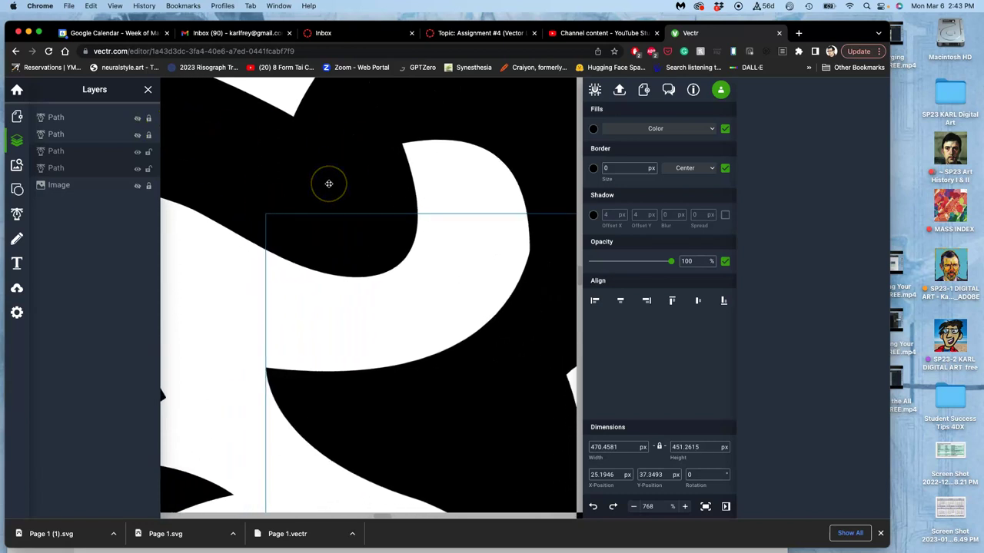
click(417, 187)
click(428, 202)
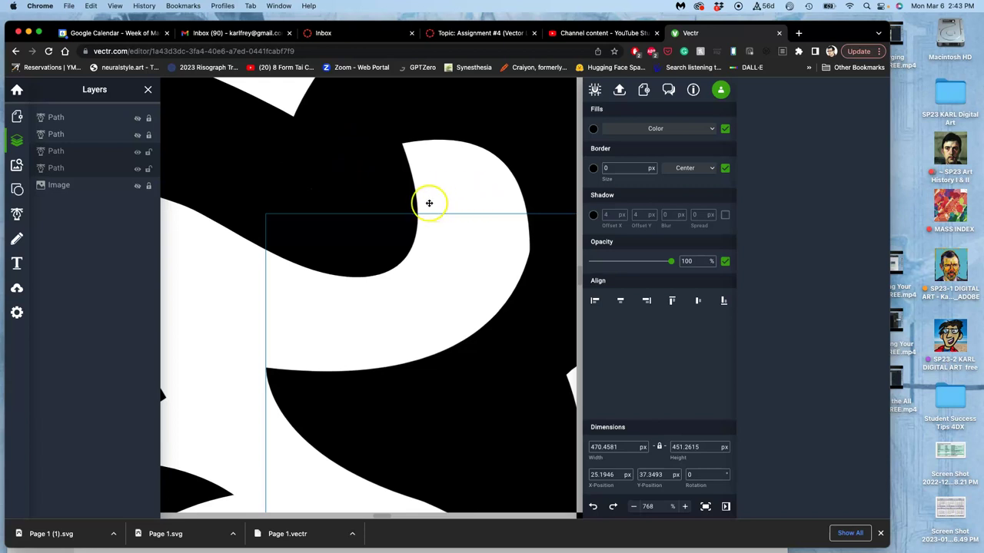
scroll(429, 203, down, 10)
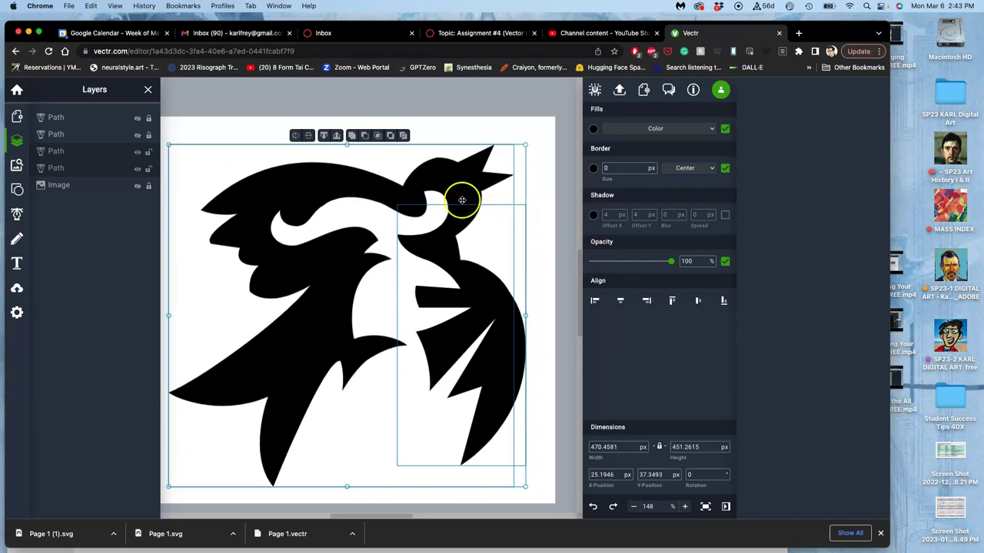
- Unite the two selected bird paths into one shape and pull in the handle of the anchor on the throat's lower edge
click(352, 135)
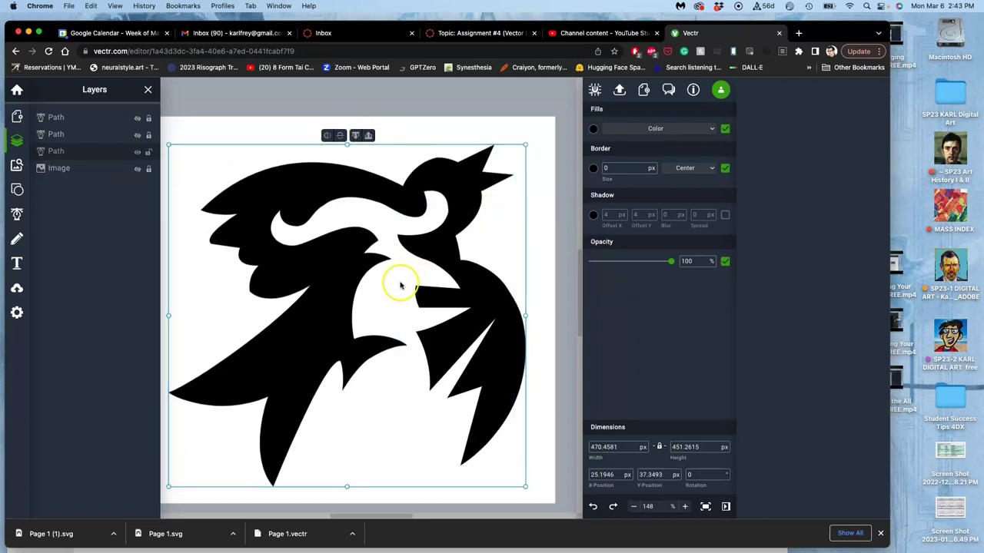
scroll(404, 277, up, 8)
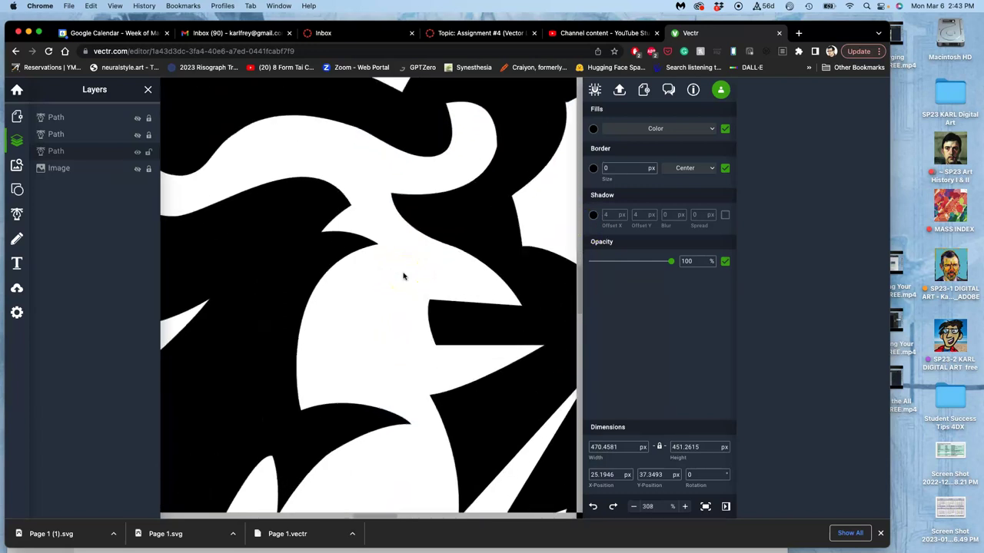
scroll(403, 277, right, 5)
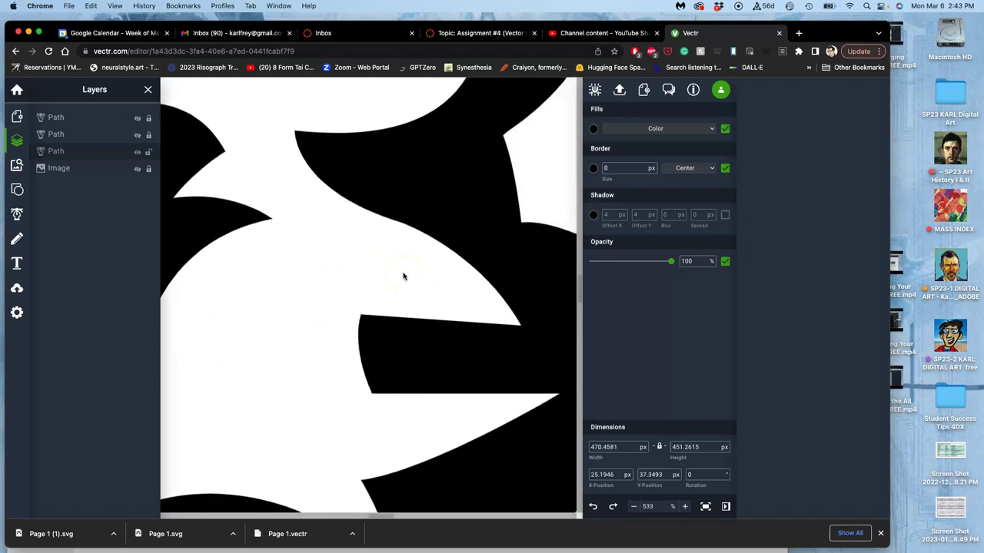
scroll(404, 276, down, 1)
click(406, 209)
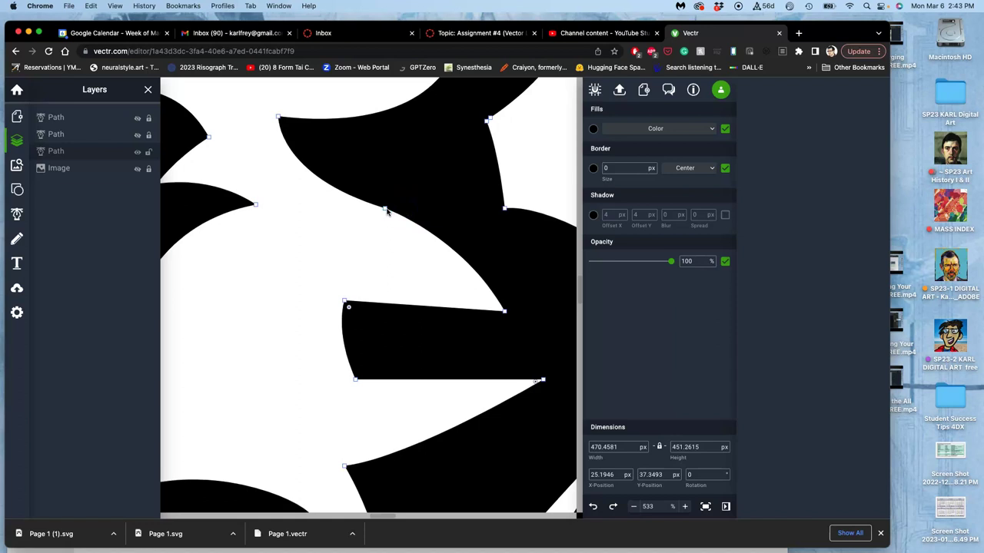
click(386, 209)
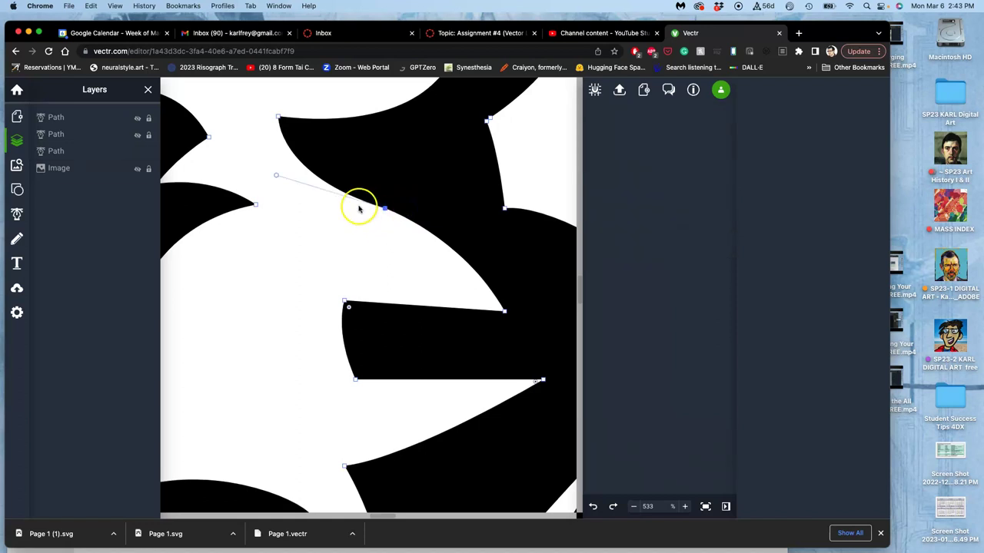
drag(277, 177, 302, 190)
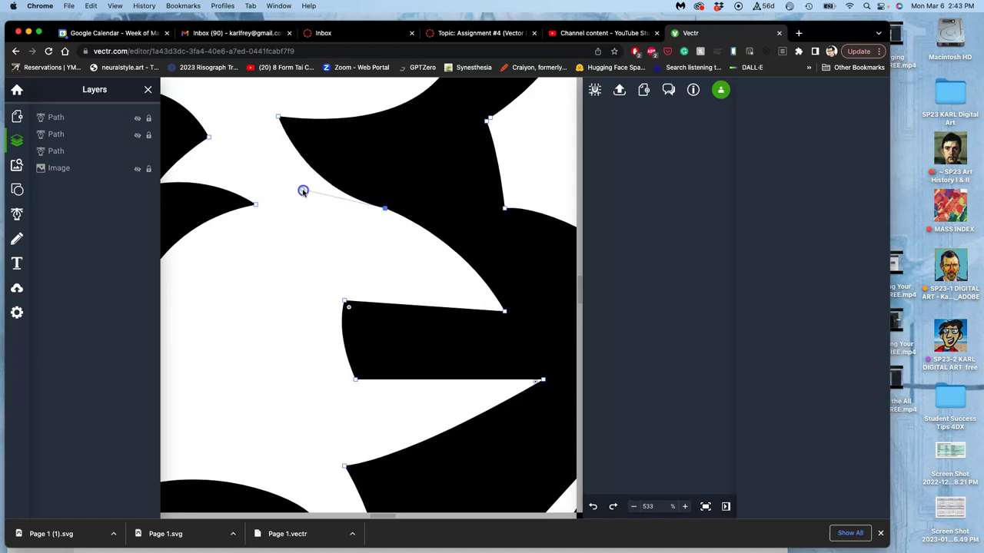
click(347, 225)
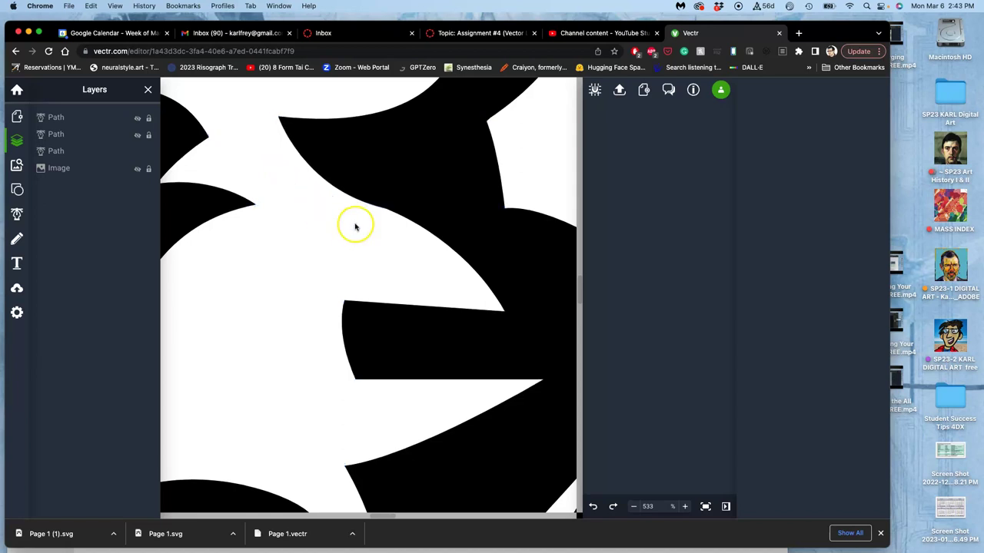
scroll(393, 190, up, 5)
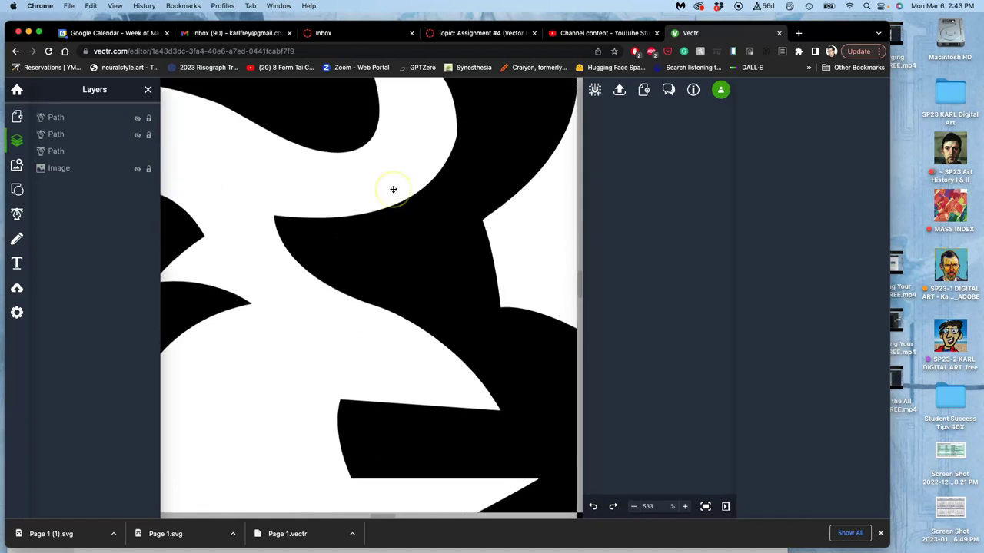
scroll(393, 189, up, 2)
click(431, 307)
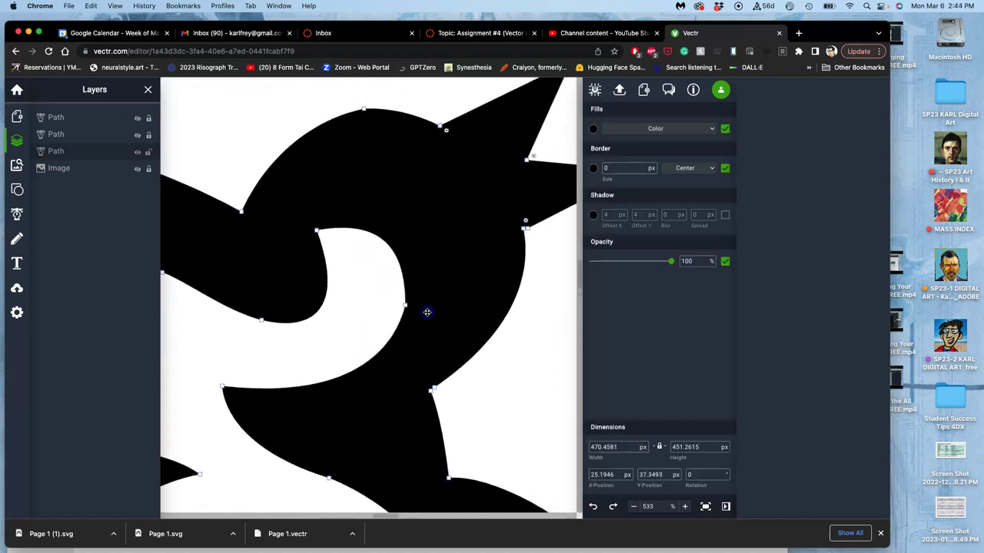
click(405, 307)
click(395, 341)
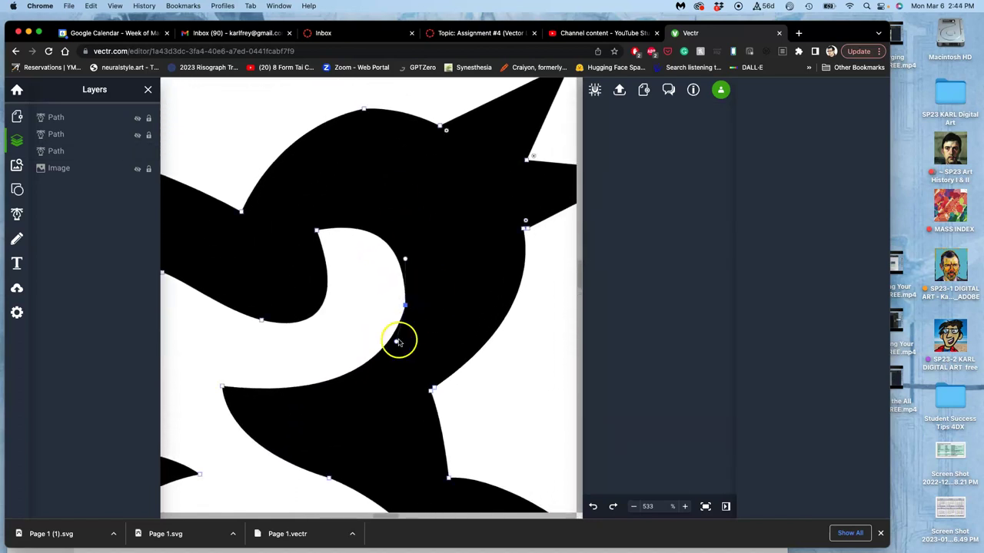
drag(398, 341, 398, 348)
key(ctrl+z)
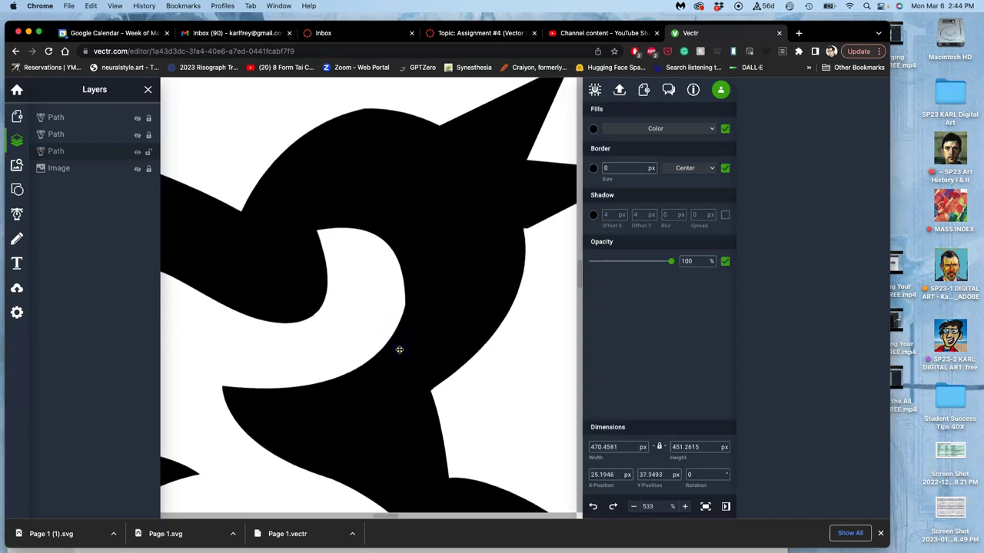
- Adjust the lower handle of the anchor on the head cut-out's inner curve so the curve runs smoothly through it
click(415, 323)
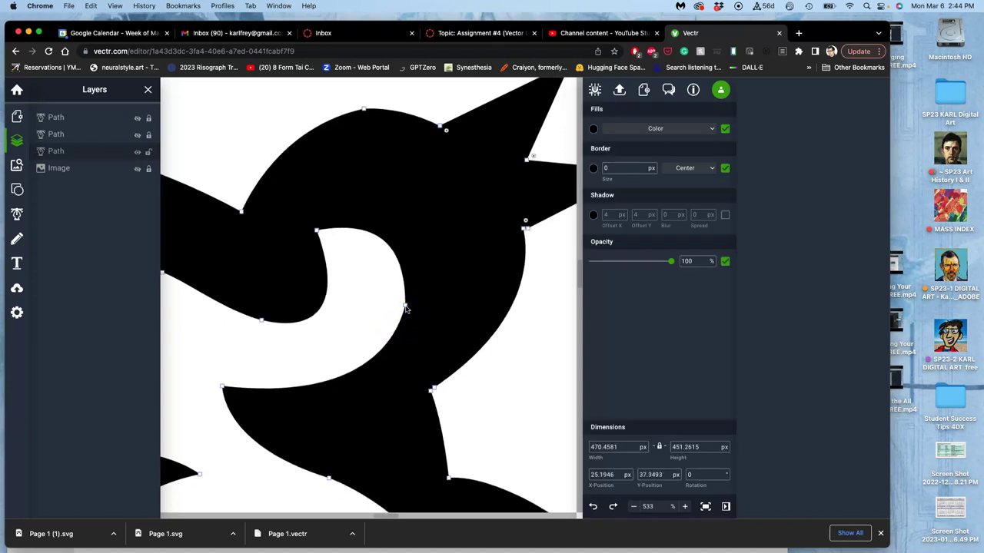
click(405, 306)
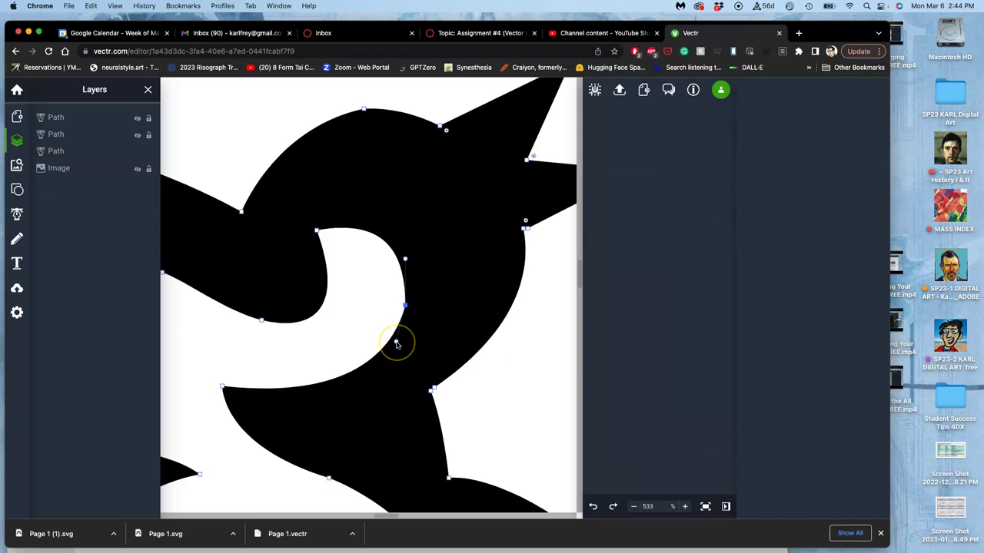
drag(397, 345, 400, 345)
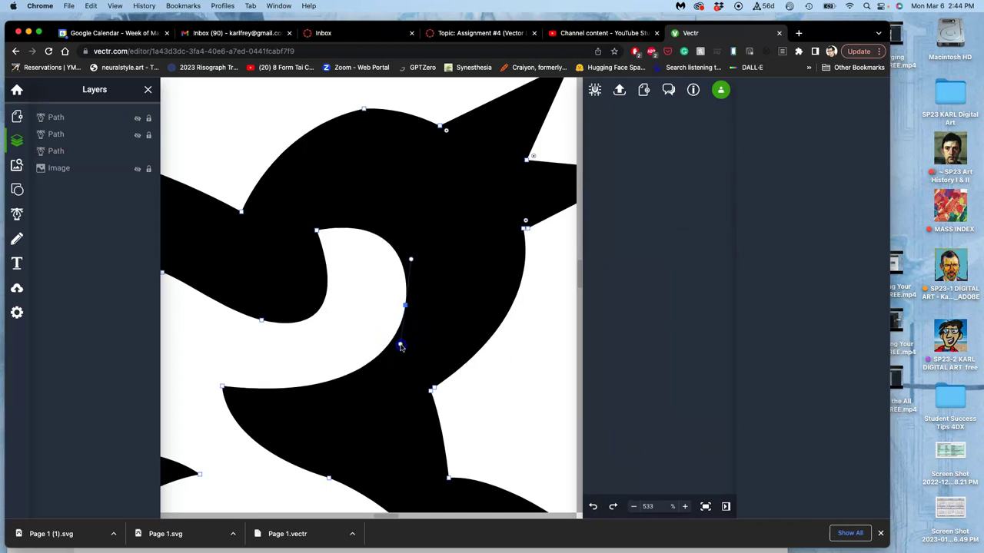
- Remove the duplicate anchors at the neck corner and the beak's base, and convert the beak-base anchor to a corner
click(432, 390)
drag(525, 226, 529, 230)
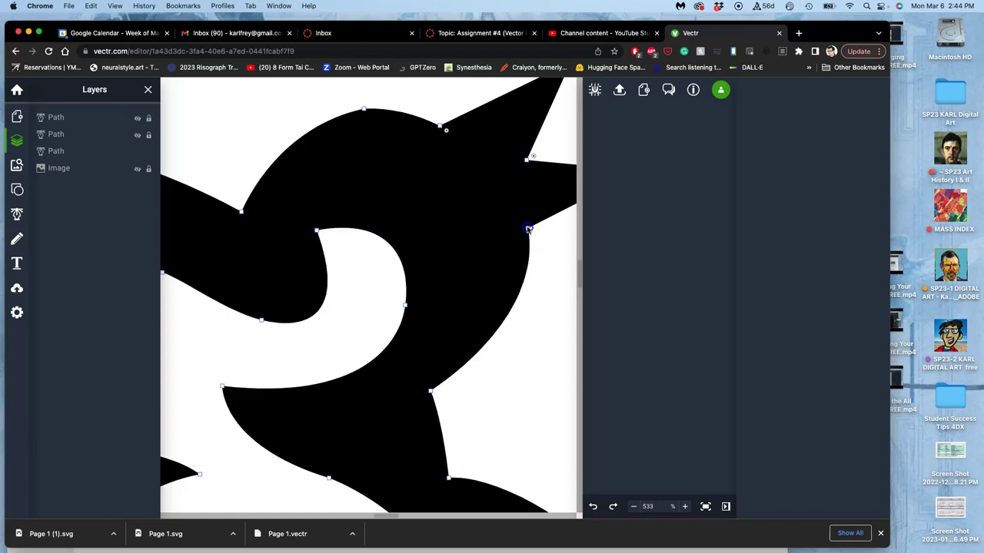
double_click(528, 230)
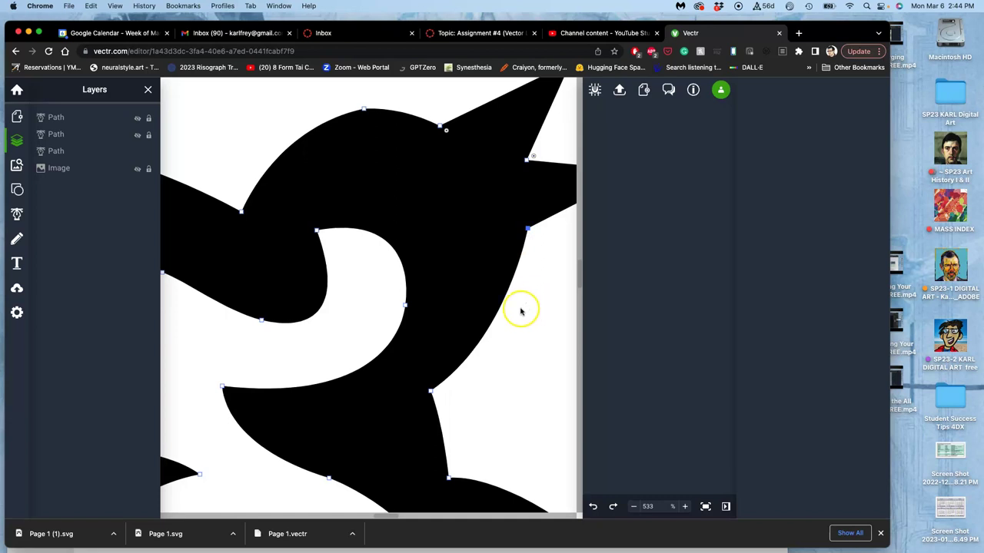
- Examine the anchors along the beak, the wing's white band and the outer feather edges
scroll(504, 306, right, 1)
scroll(504, 306, right, 4)
scroll(504, 307, up, 2)
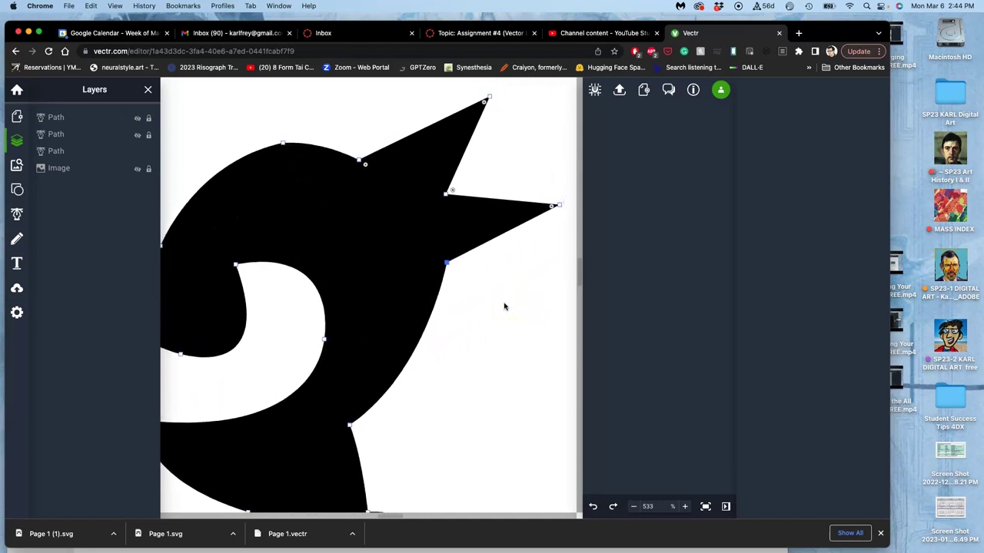
scroll(505, 306, left, 14)
scroll(504, 307, down, 2)
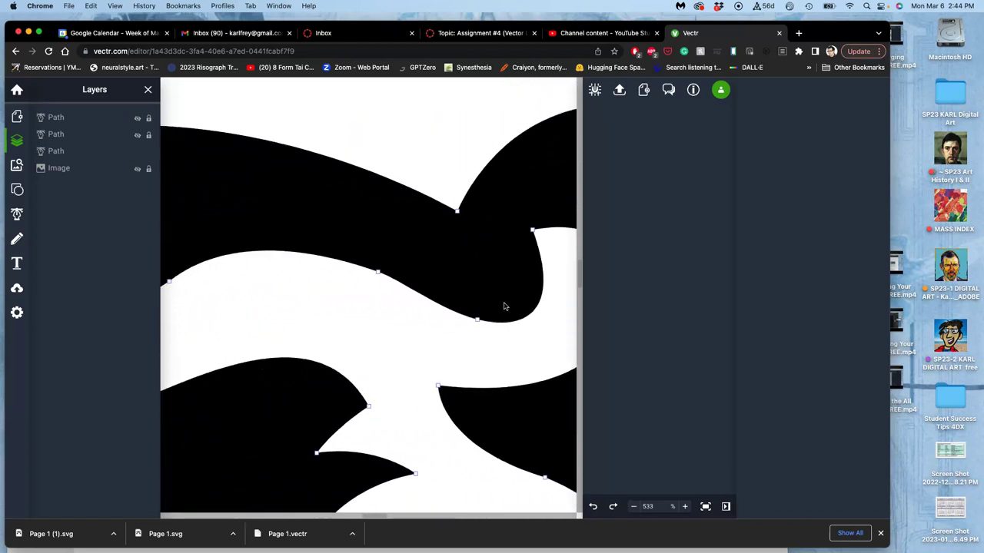
scroll(504, 307, left, 8)
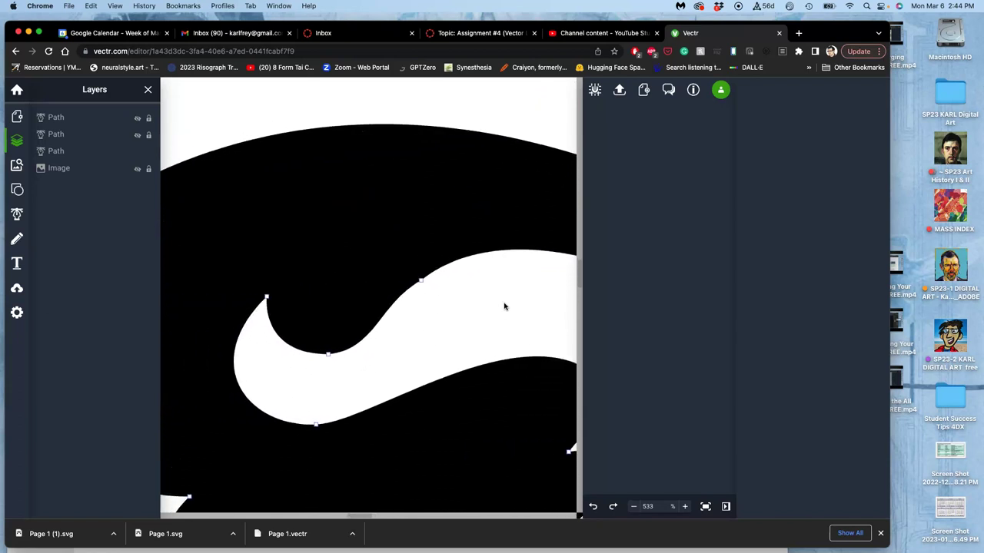
scroll(505, 307, down, 2)
scroll(504, 307, left, 12)
scroll(504, 306, down, 3)
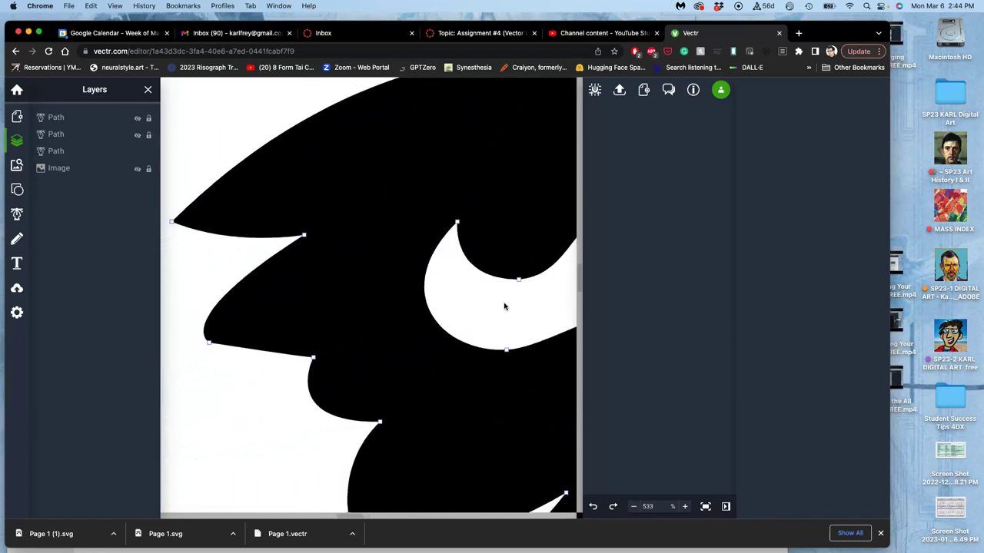
scroll(248, 334, down, 5)
scroll(248, 334, right, 1)
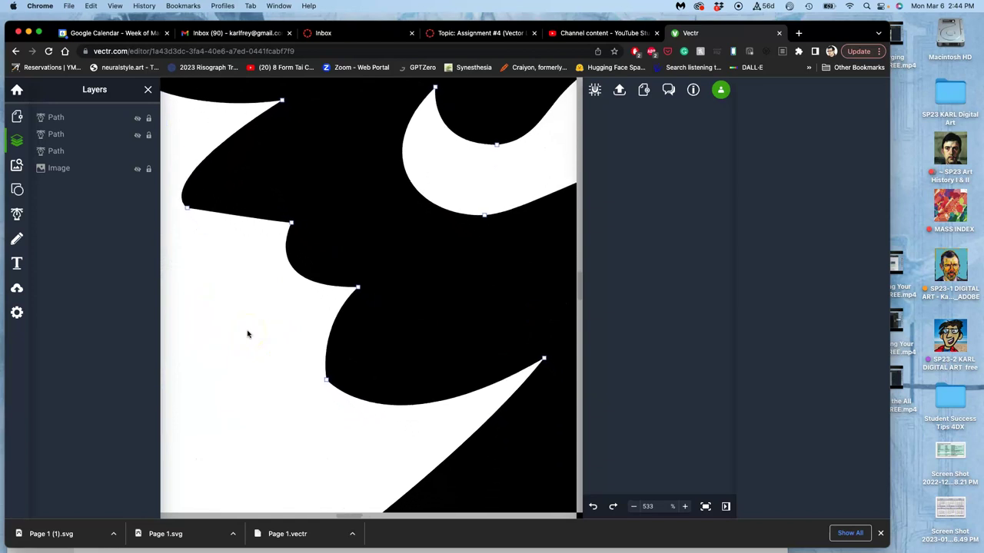
- Convert the lowest rounded feather's corner anchor to a smooth one and shorten both its handles to round the outline
click(366, 347)
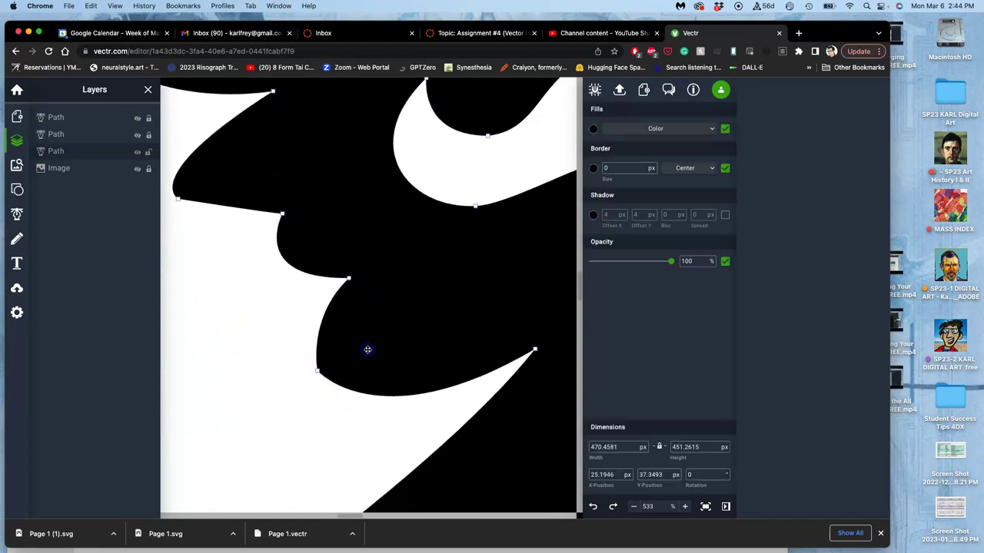
click(317, 372)
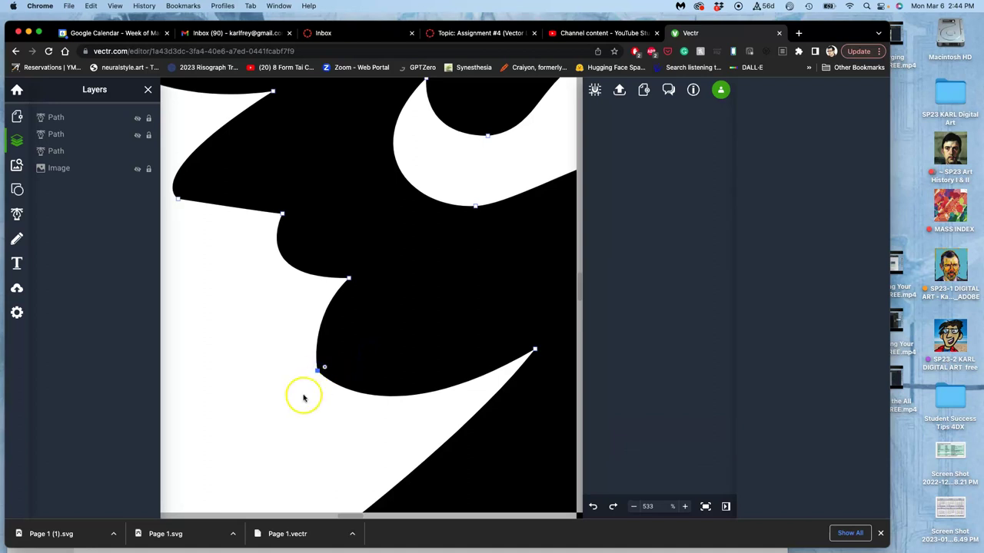
click(303, 396)
click(322, 370)
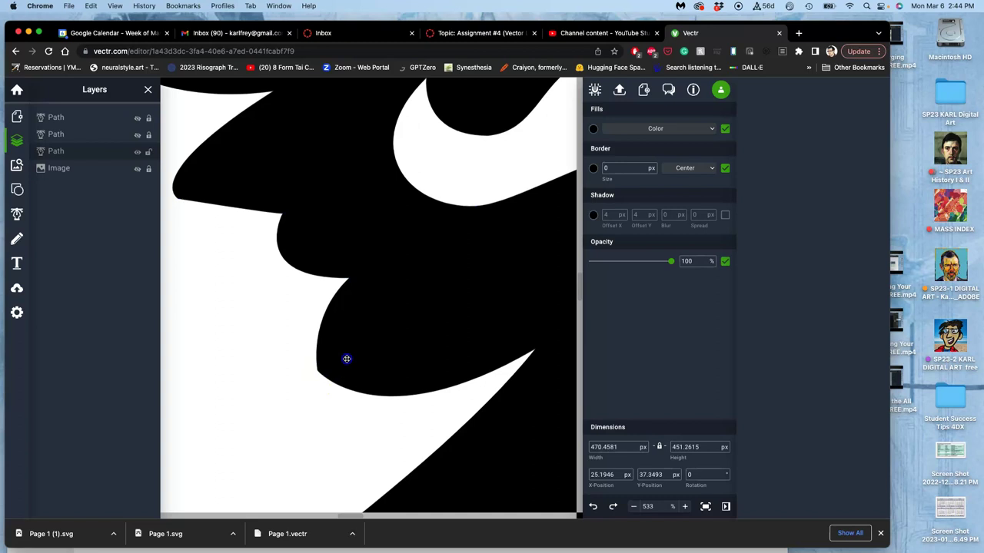
double_click(347, 360)
double_click(319, 372)
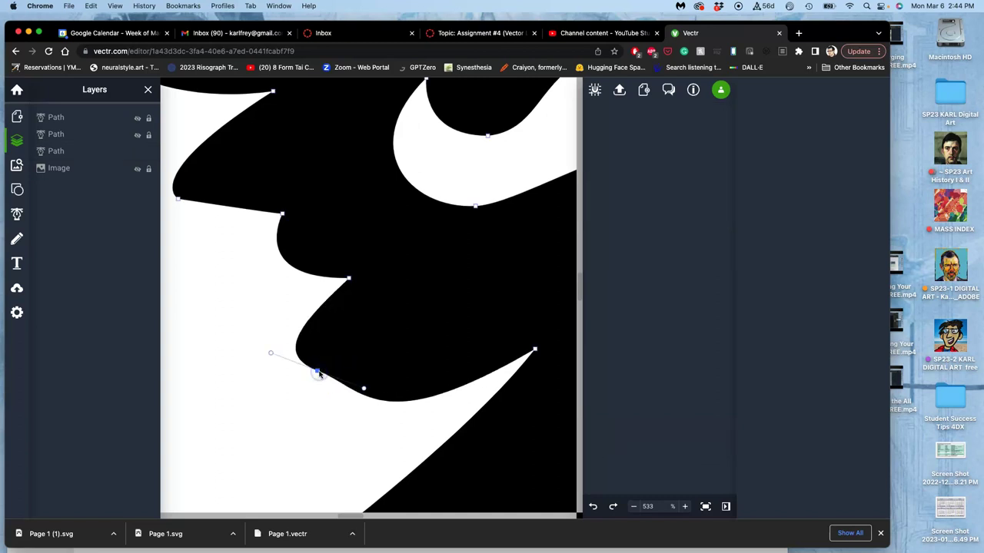
click(363, 389)
drag(364, 389, 322, 386)
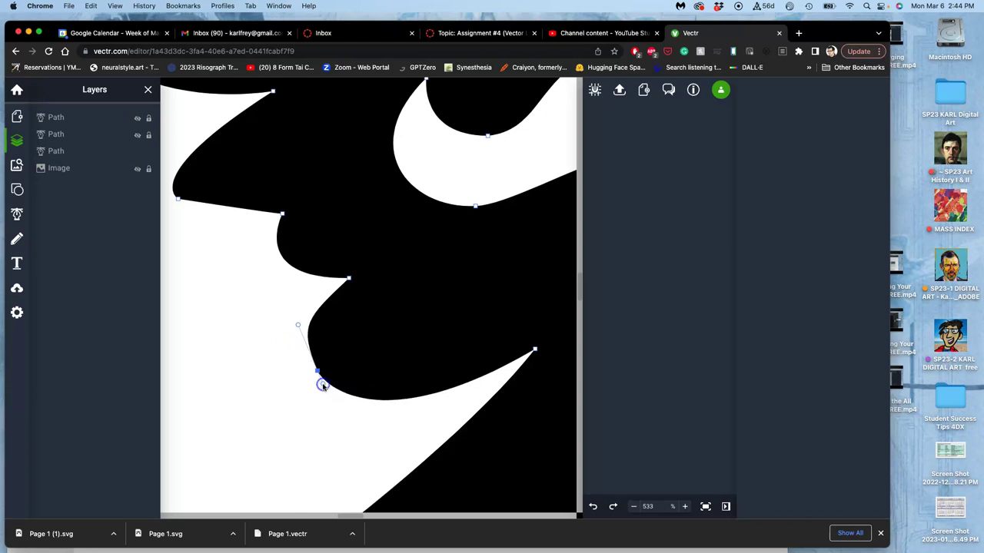
drag(298, 325, 310, 357)
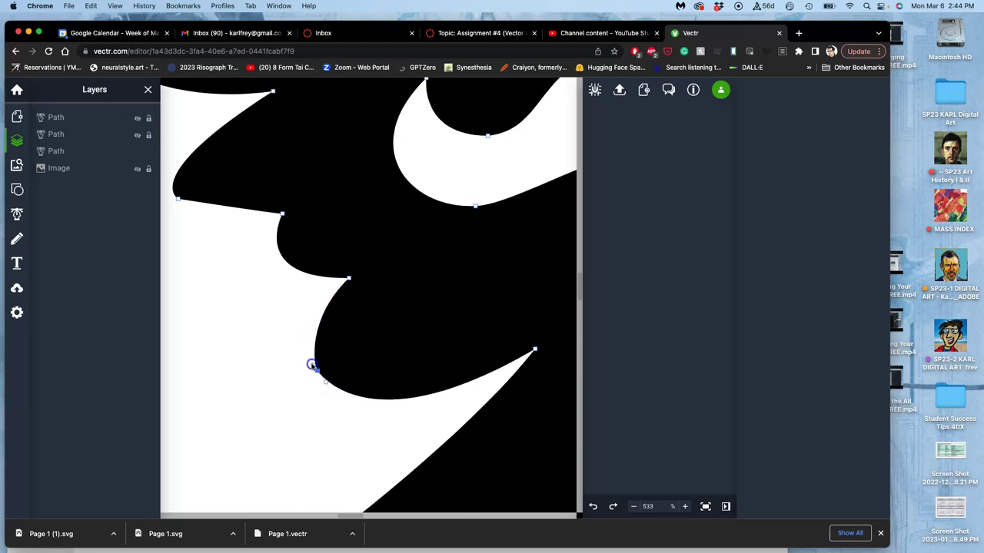
click(325, 410)
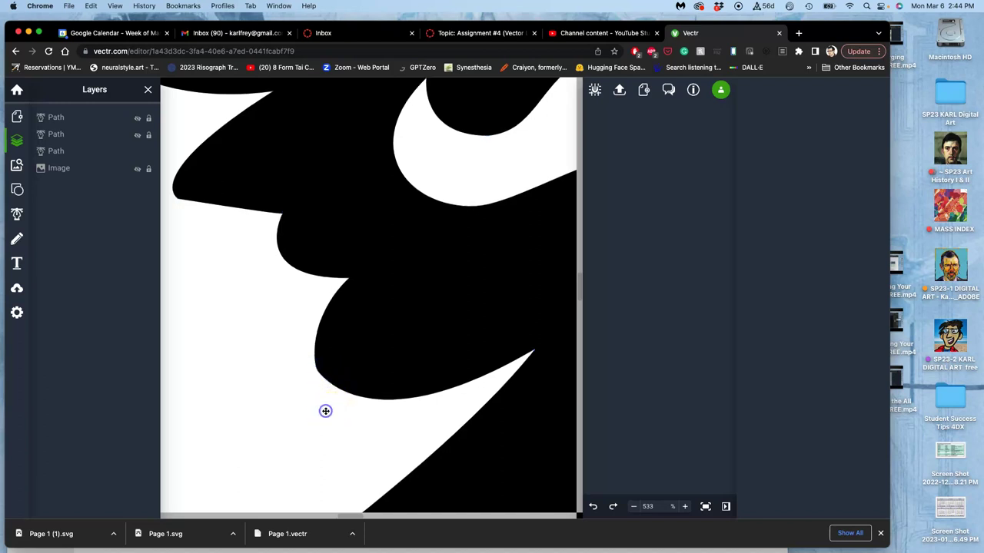
- Adjust the corner control at the tip anchor of the wing's second feather
scroll(303, 405, up, 5)
scroll(304, 405, left, 2)
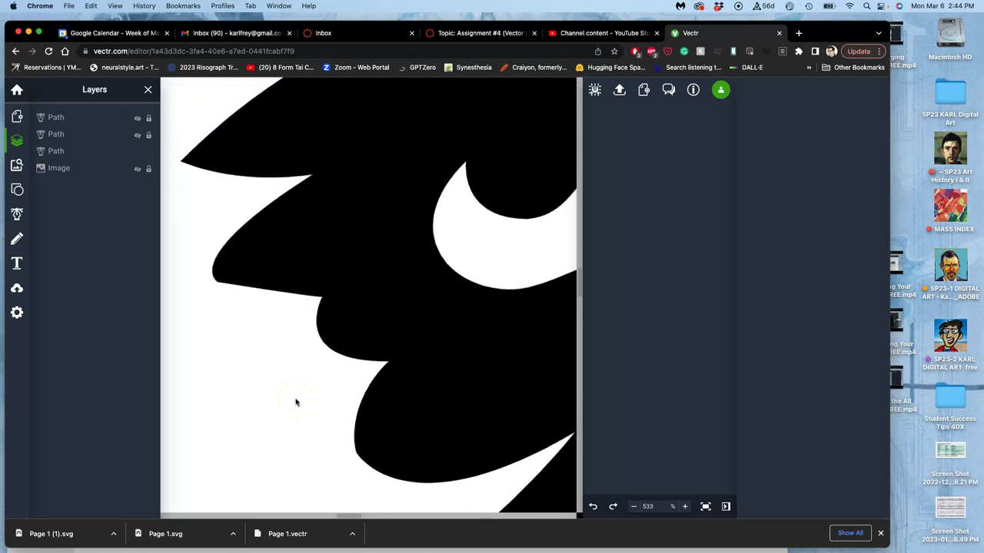
scroll(295, 401, up, 3)
scroll(295, 401, left, 1)
click(303, 384)
click(272, 390)
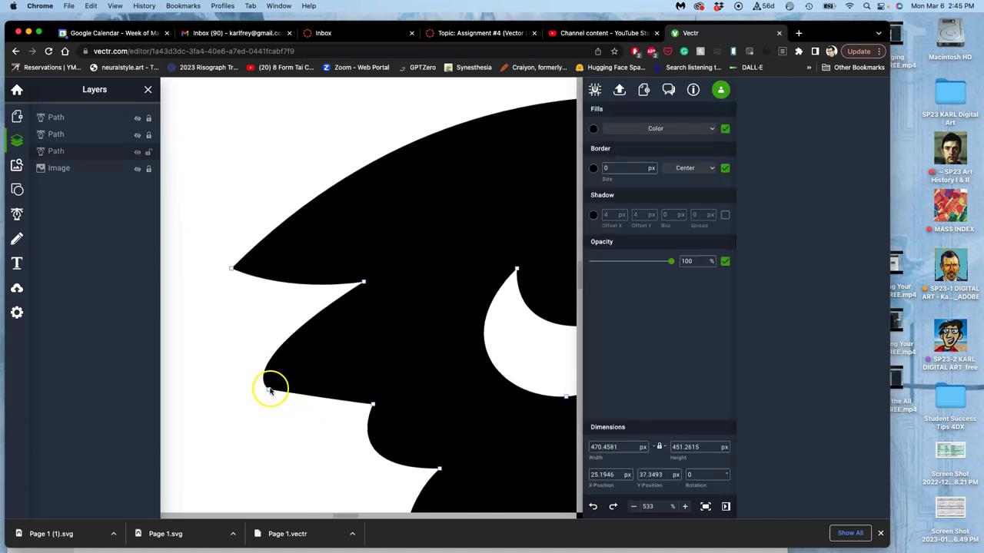
click(269, 391)
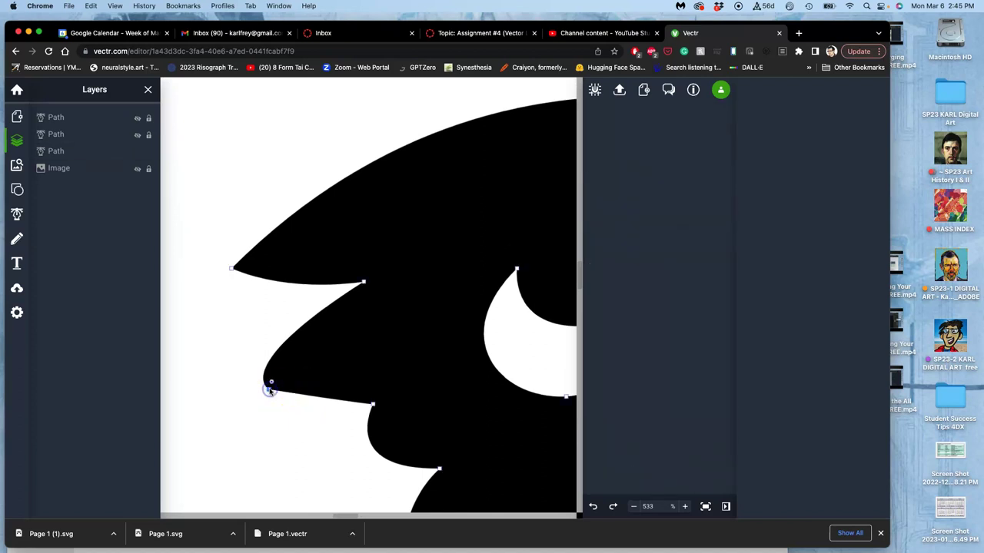
click(272, 383)
drag(271, 383, 269, 389)
- Shorten the lower handle of the notch anchor between the first and second feathers, retracting its opposite handle into the anchor
click(363, 283)
click(228, 368)
drag(229, 368, 246, 357)
drag(482, 207, 366, 284)
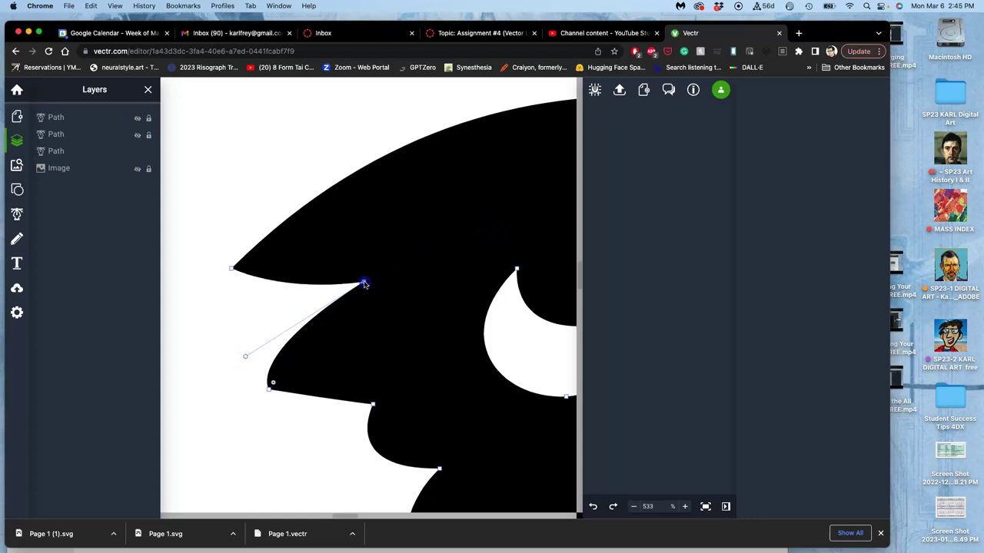
drag(244, 359, 263, 351)
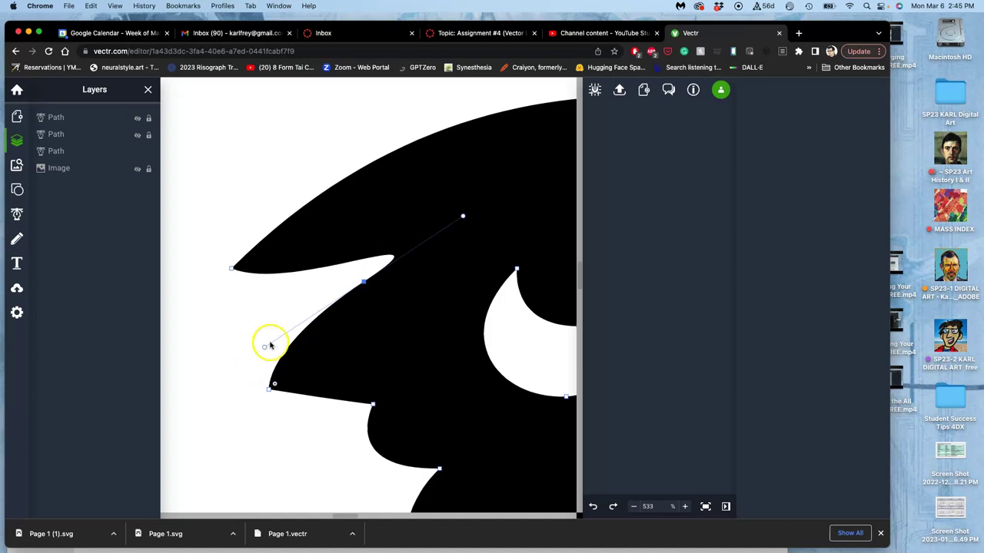
drag(462, 216, 364, 285)
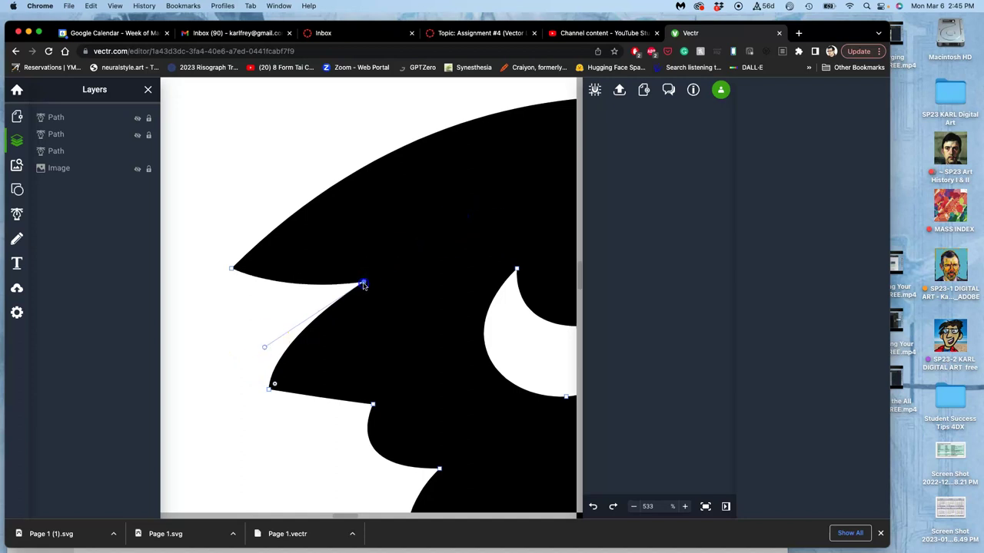
click(263, 349)
drag(263, 347, 296, 340)
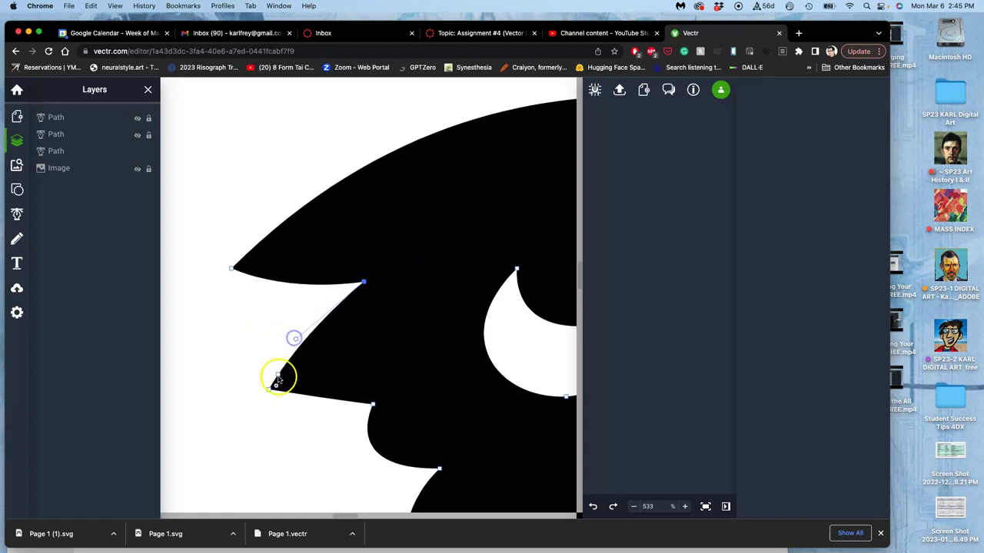
- Nudge the tip anchor of the wing's second feather slightly up and outward, leaving the path deselected
drag(269, 390, 267, 386)
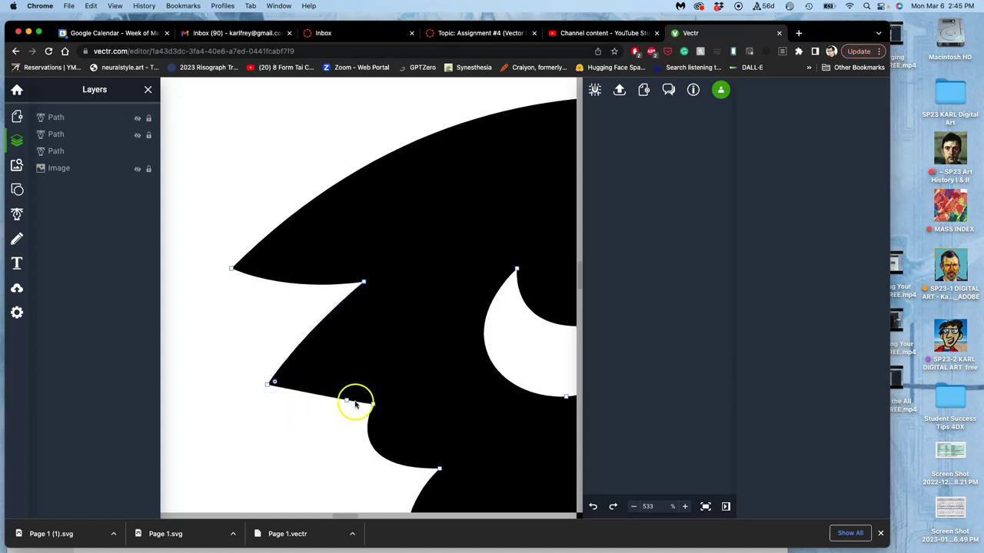
click(334, 421)
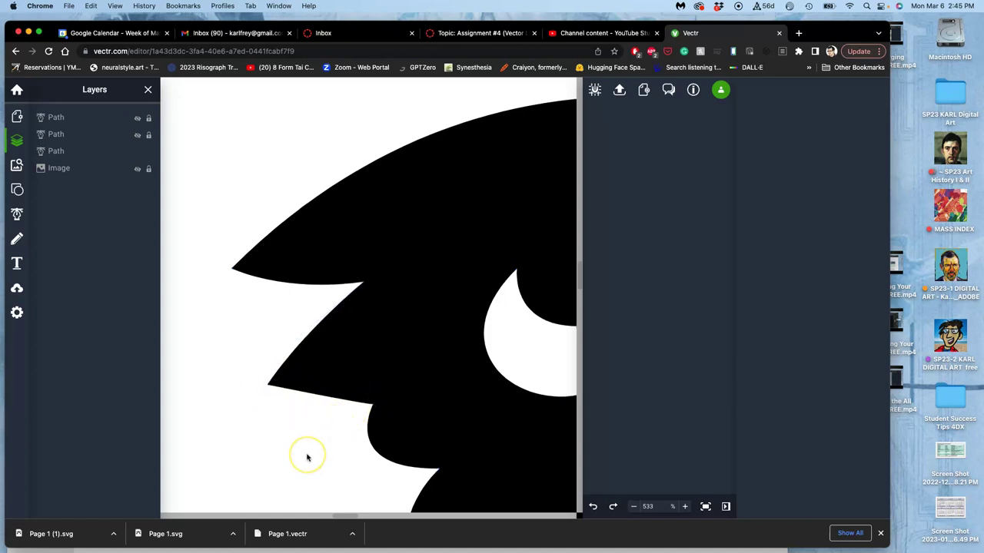
- Edit the black shape's path and nudge the anchor on the upper outer curve of the right wing slightly upward to smooth it
scroll(307, 457, down, 1)
scroll(306, 458, down, 6)
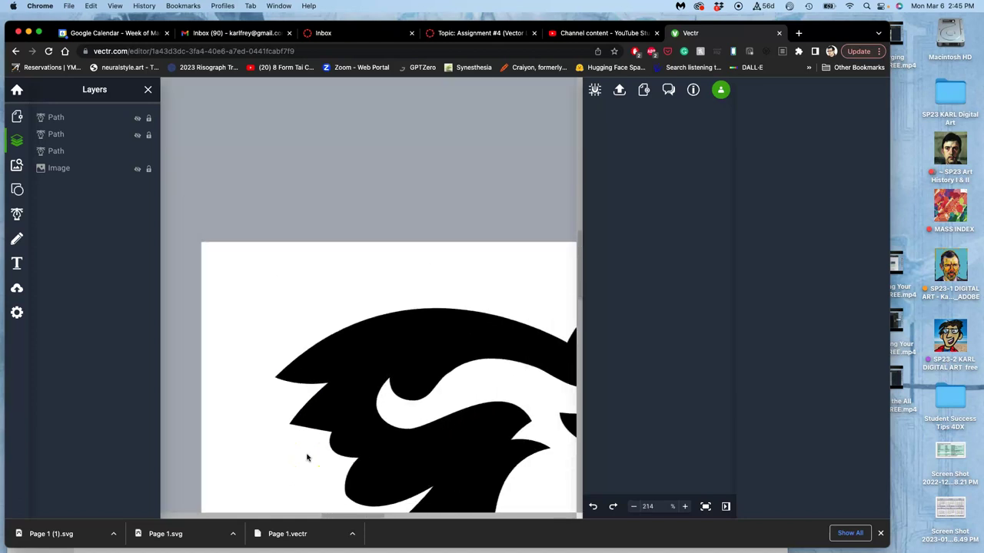
scroll(306, 458, down, 3)
scroll(307, 458, right, 4)
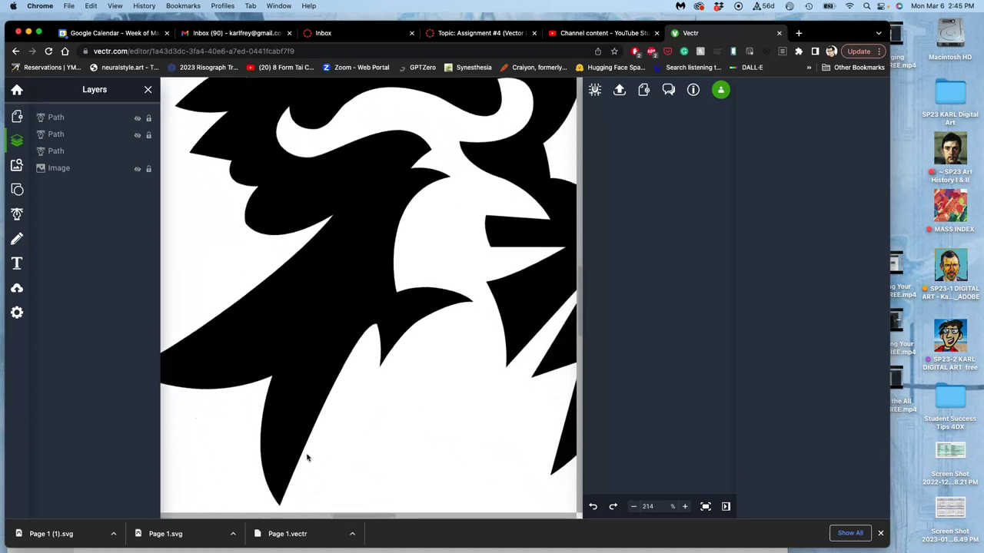
scroll(307, 458, up, 1)
scroll(307, 458, right, 1)
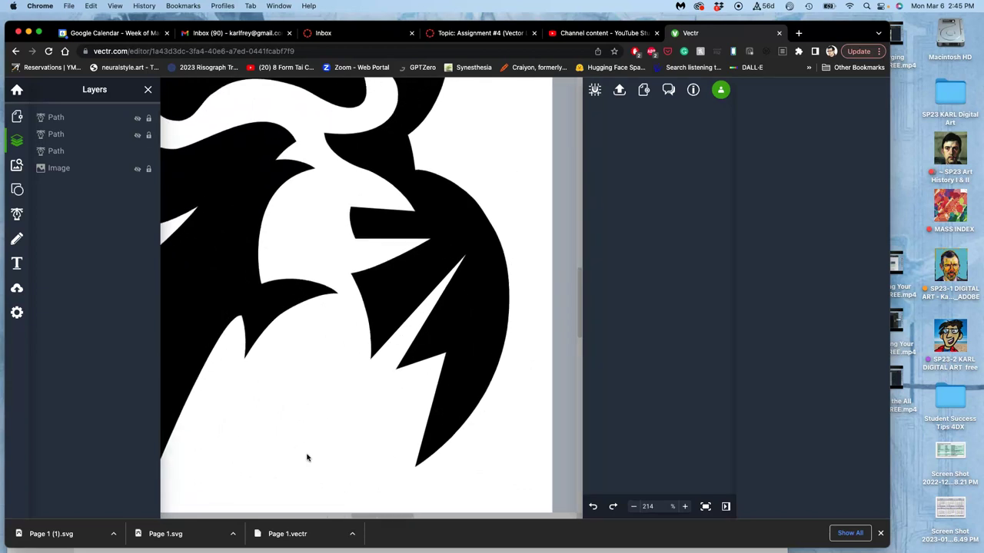
click(466, 284)
double_click(477, 258)
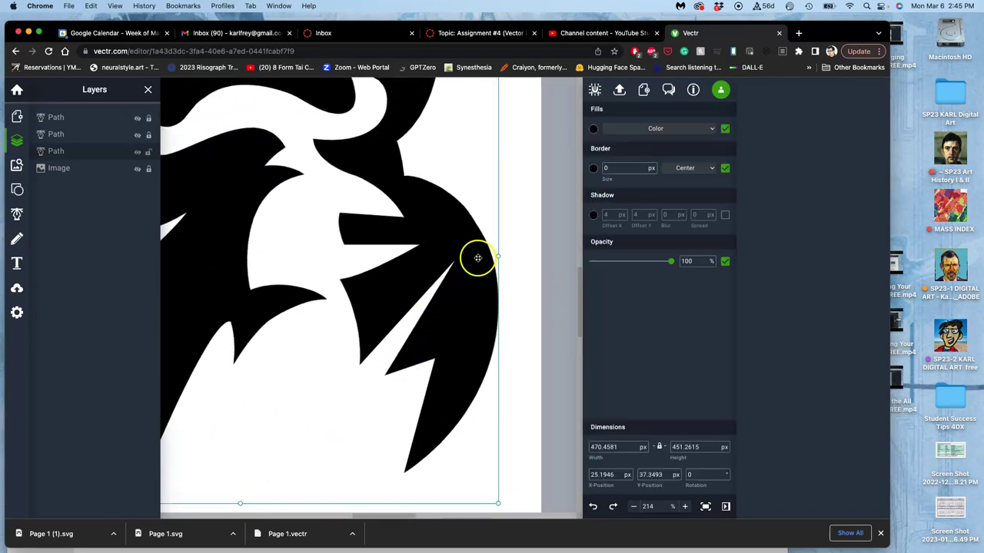
click(471, 216)
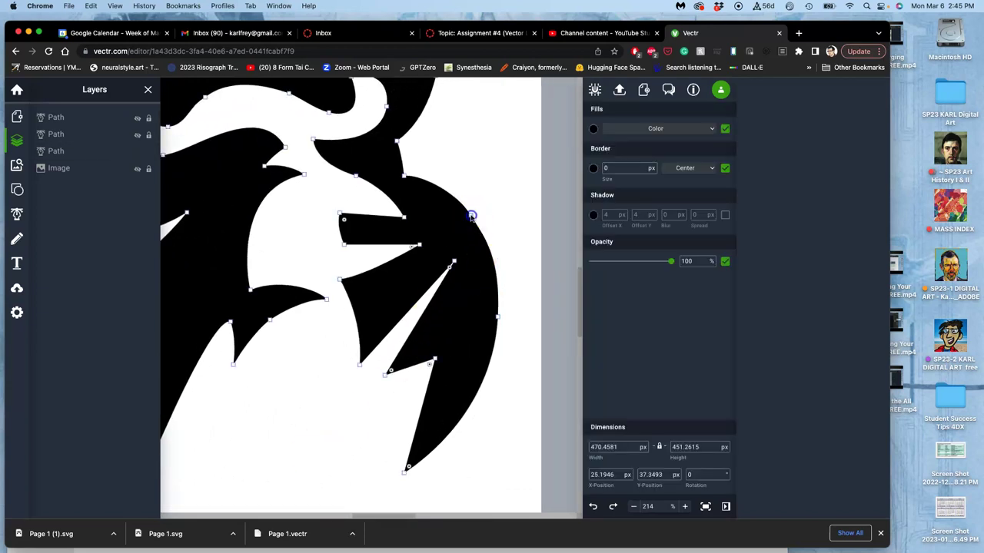
click(472, 217)
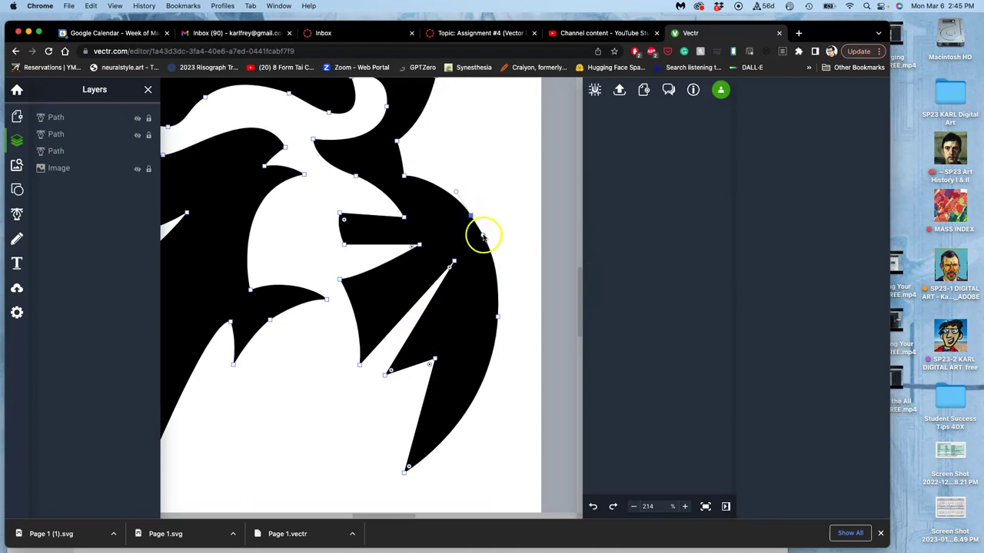
drag(483, 237, 471, 213)
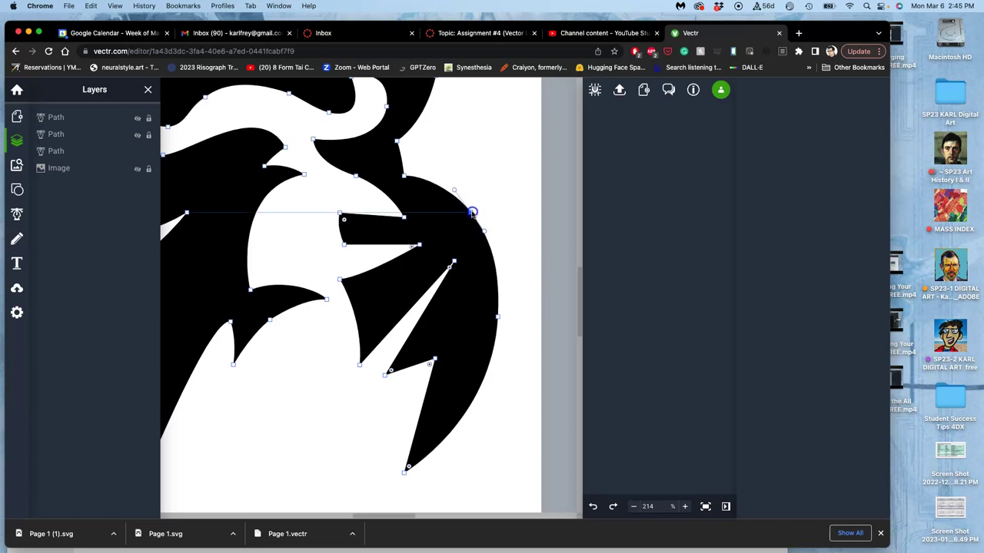
click(496, 208)
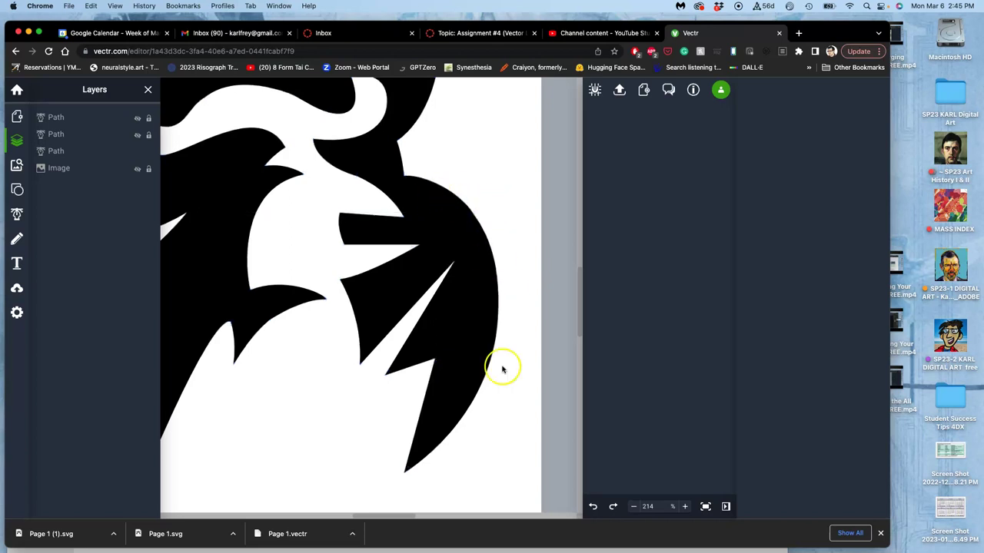
- Compare the whole cleaned-up bird with the two backup paths by toggling the backups' visibility
scroll(490, 209, up, 3)
scroll(490, 213, left, 3)
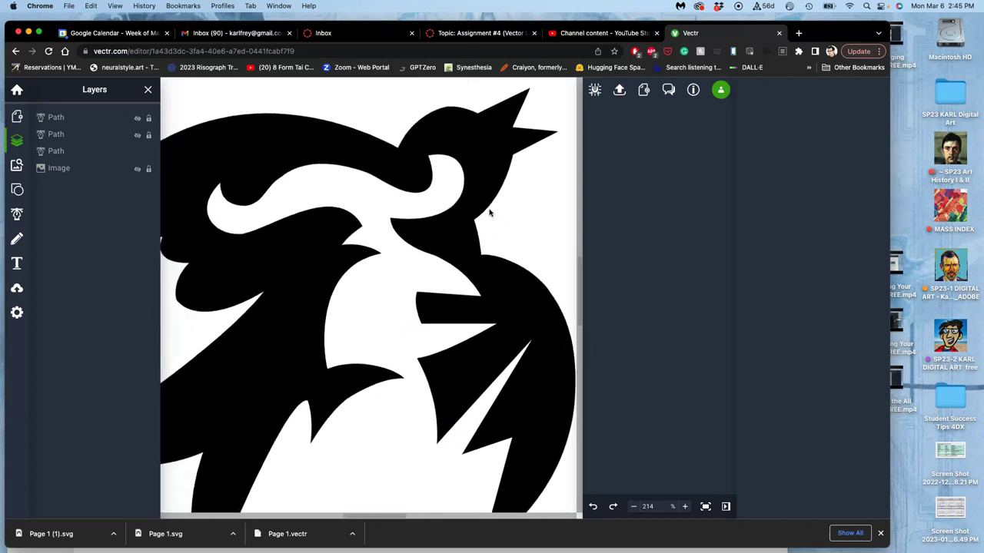
scroll(489, 213, down, 2)
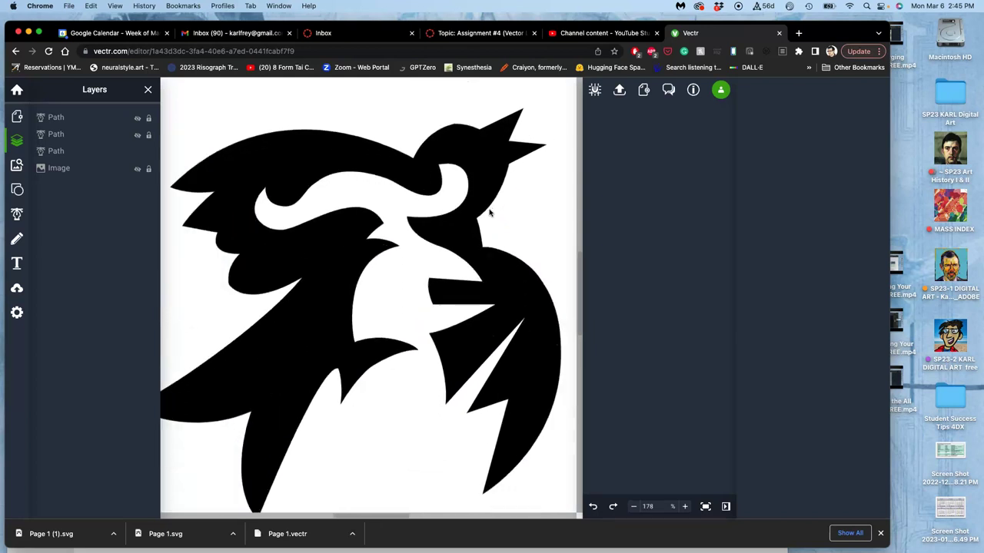
scroll(490, 213, down, 2)
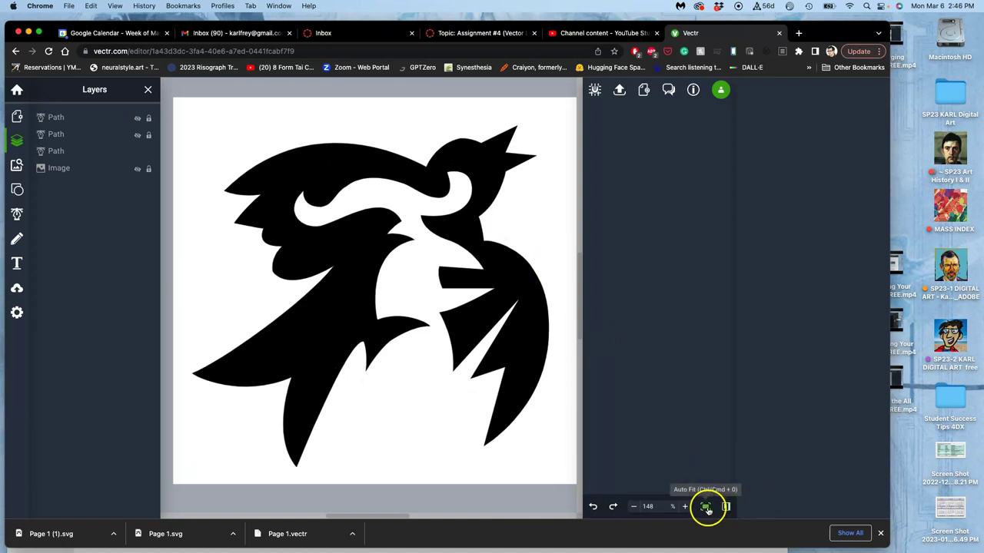
click(139, 136)
click(137, 121)
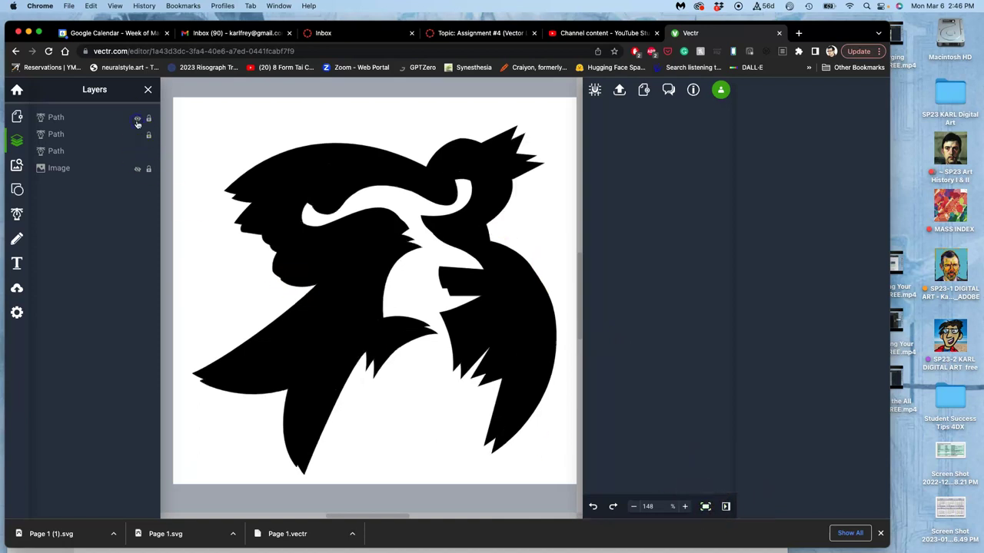
click(138, 121)
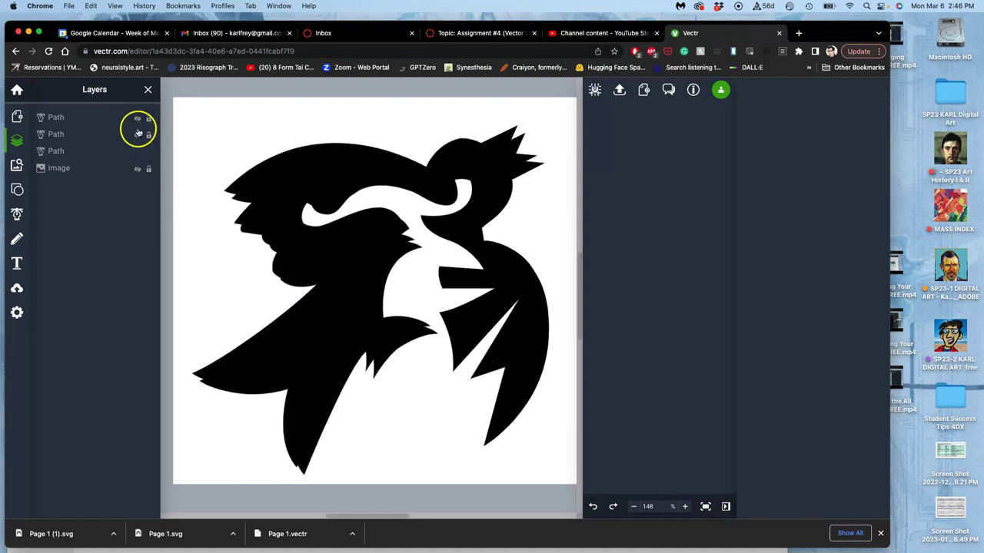
click(138, 121)
click(138, 121)
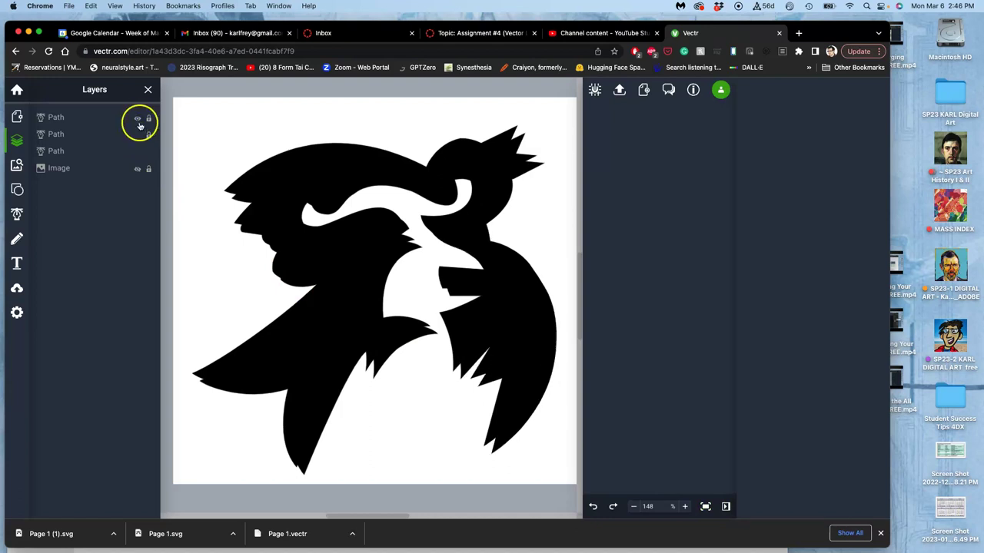
- Hide both backup paths and unlock them
click(138, 137)
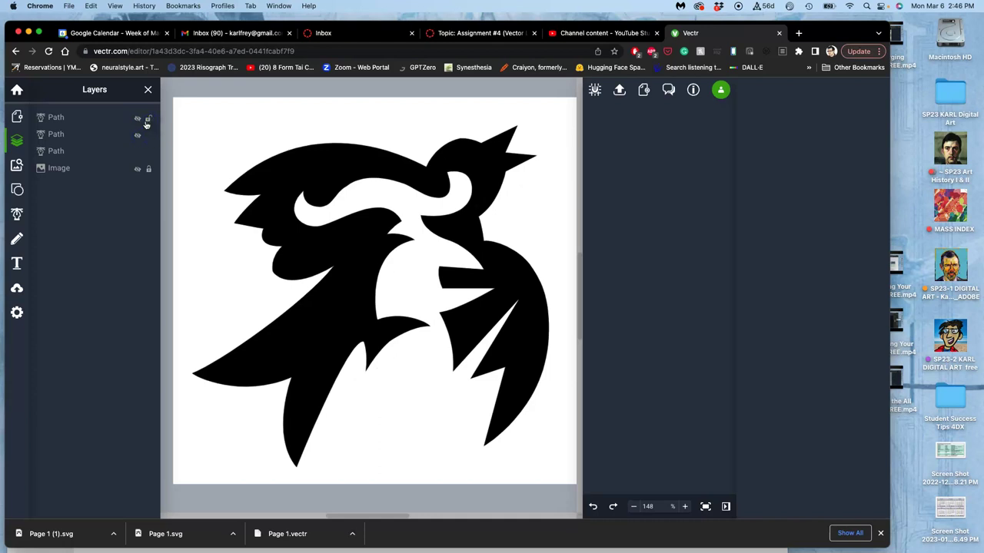
click(148, 121)
- Compare the cleaned black shape with the reference sketch by switching the visibility of each layer on and off
click(139, 154)
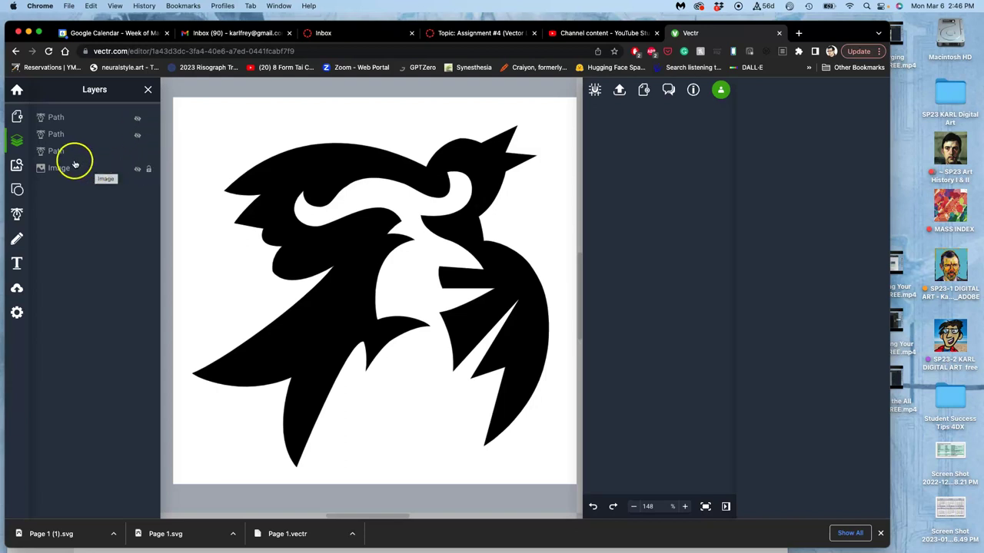
click(138, 153)
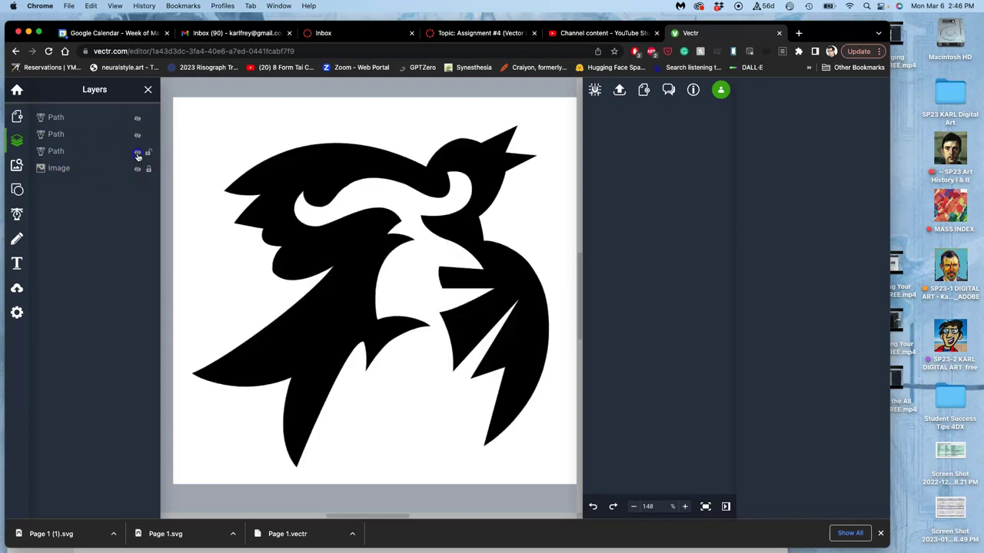
click(138, 169)
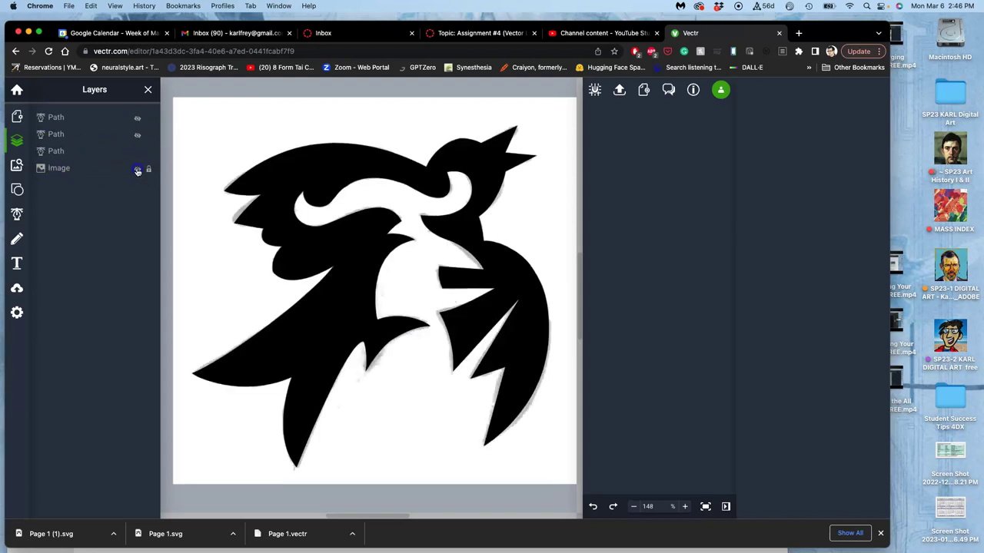
click(138, 153)
click(139, 153)
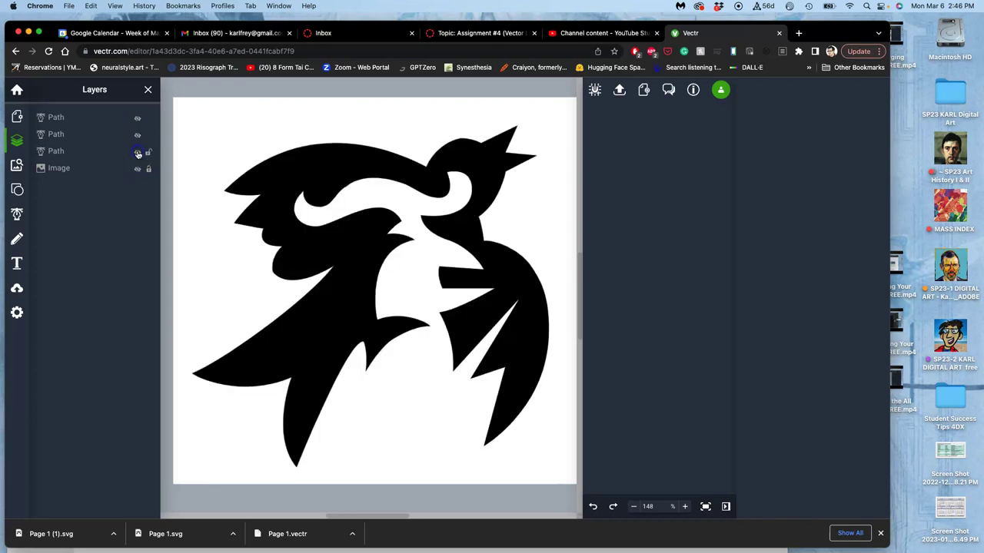
click(138, 153)
click(138, 153)
- Show the reference image beneath the black shape, briefly hiding the shape to inspect the bare sketch
click(136, 169)
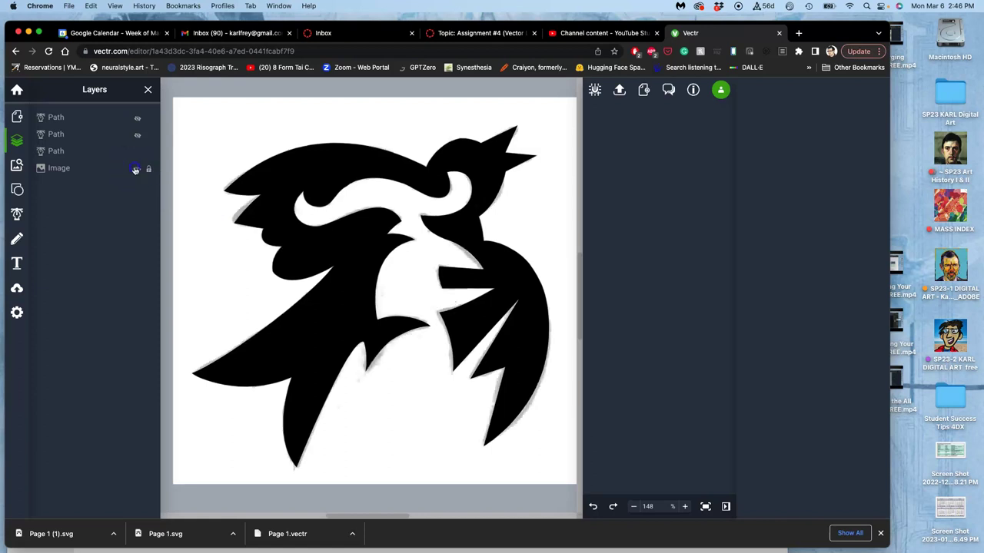
click(138, 170)
click(136, 152)
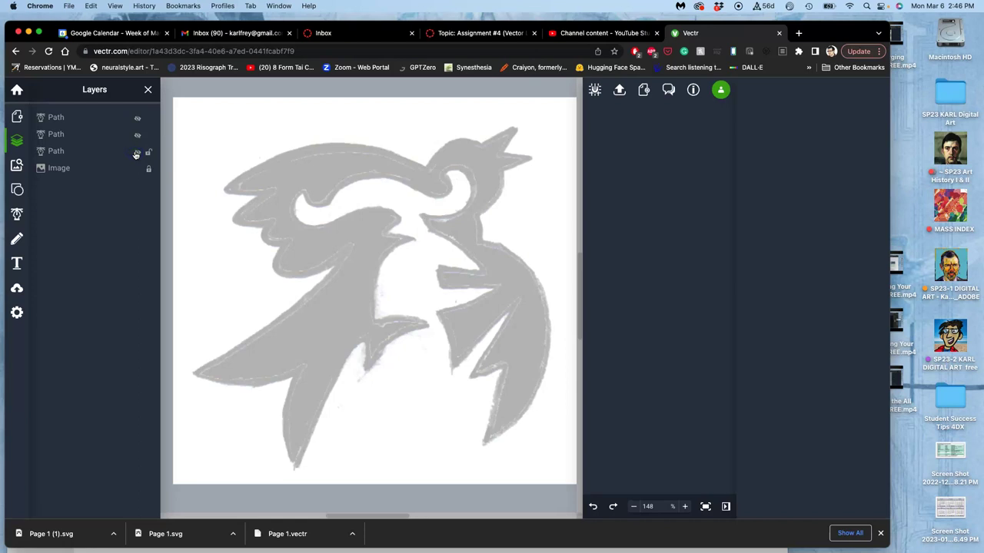
click(136, 153)
- Round the tip of the wing's second feather with its corner control to approximate the sketch
mouse_move(244, 201)
mouse_down()
mouse_move(244, 215)
mouse_move(258, 215)
mouse_up()
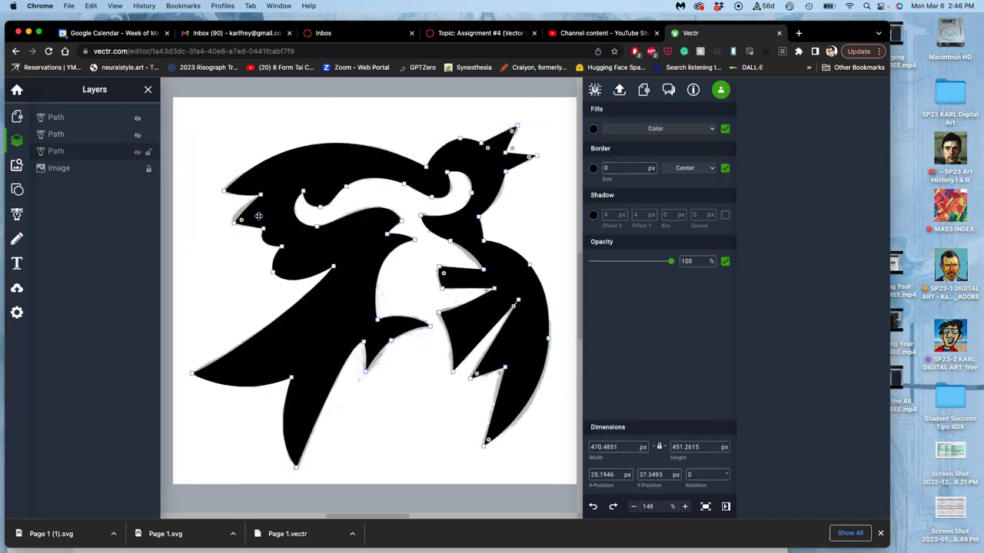
scroll(258, 216, up, 10)
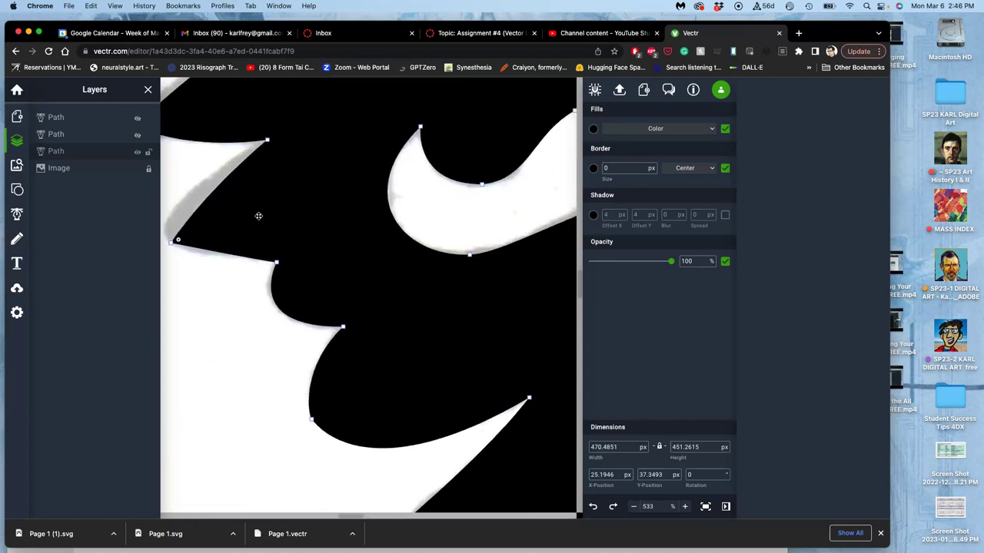
mouse_move(178, 240)
mouse_down()
mouse_move(197, 239)
mouse_move(156, 241)
mouse_move(268, 203)
mouse_move(147, 249)
mouse_move(229, 237)
mouse_move(218, 228)
mouse_move(246, 242)
mouse_move(218, 226)
mouse_up()
click(197, 236)
scroll(313, 210, up, 2)
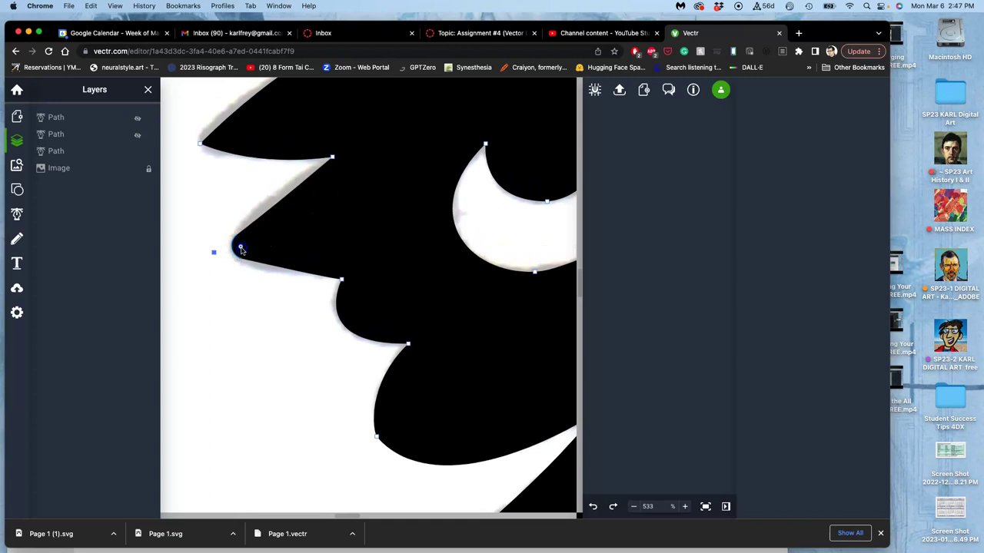
mouse_move(255, 249)
mouse_down()
mouse_move(211, 255)
mouse_move(250, 250)
mouse_up()
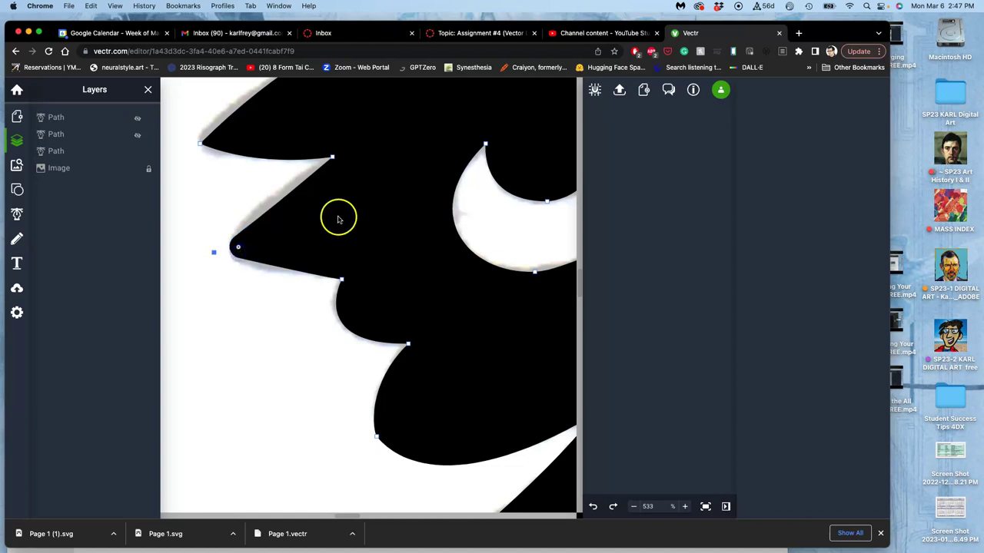
- Bow the second feather's upper and lower edges outward using its notch anchors' handles, and remove the tip's corner rounding
click(332, 158)
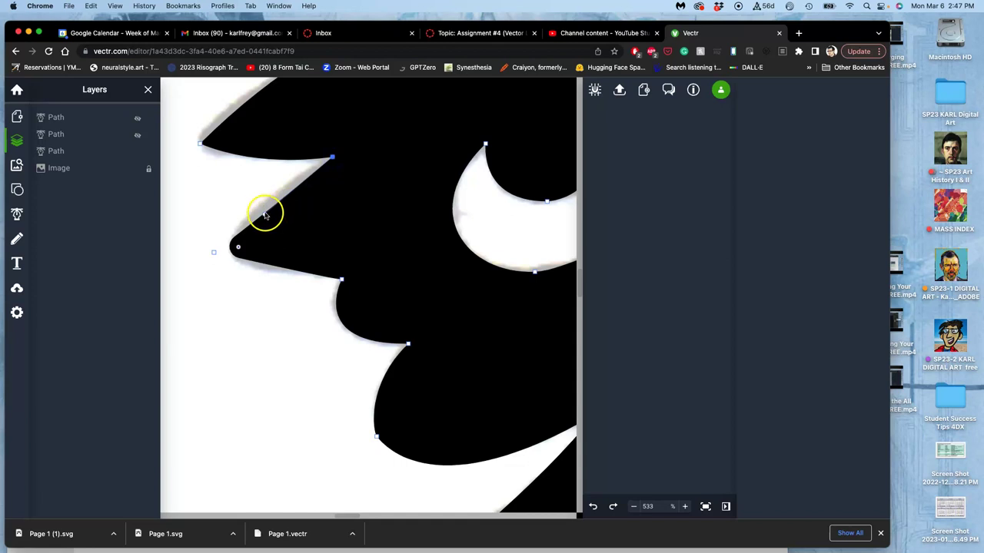
drag(266, 215, 260, 200)
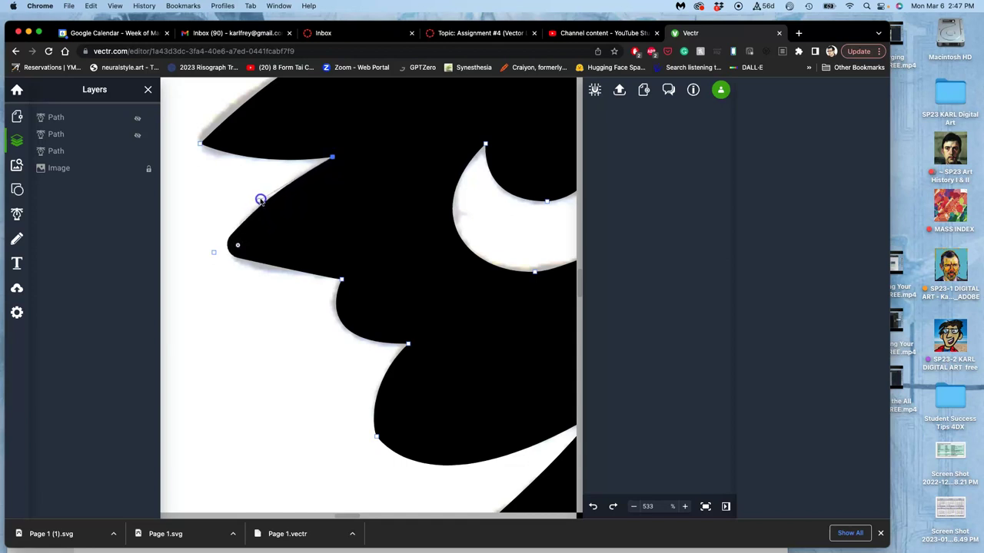
click(341, 280)
drag(336, 281, 246, 247)
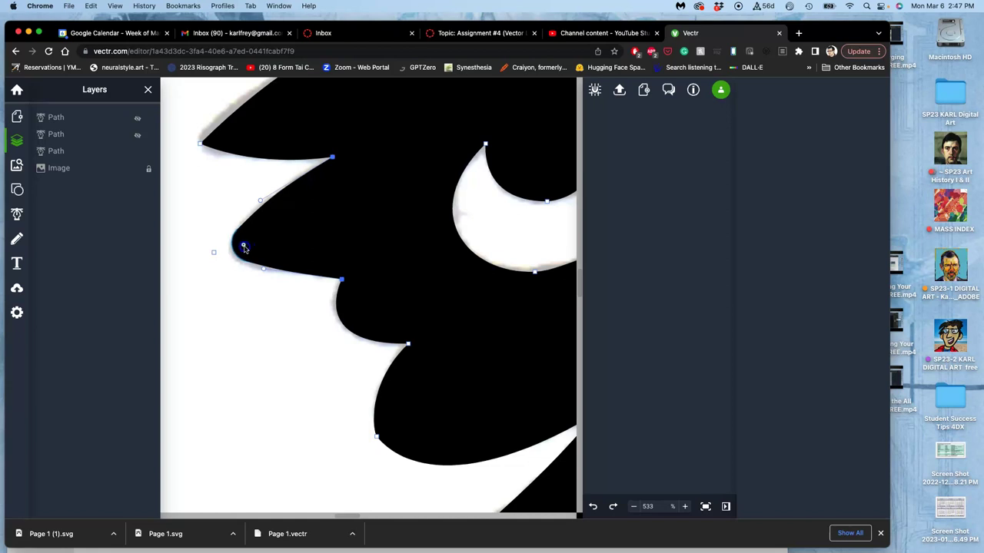
drag(246, 247, 209, 255)
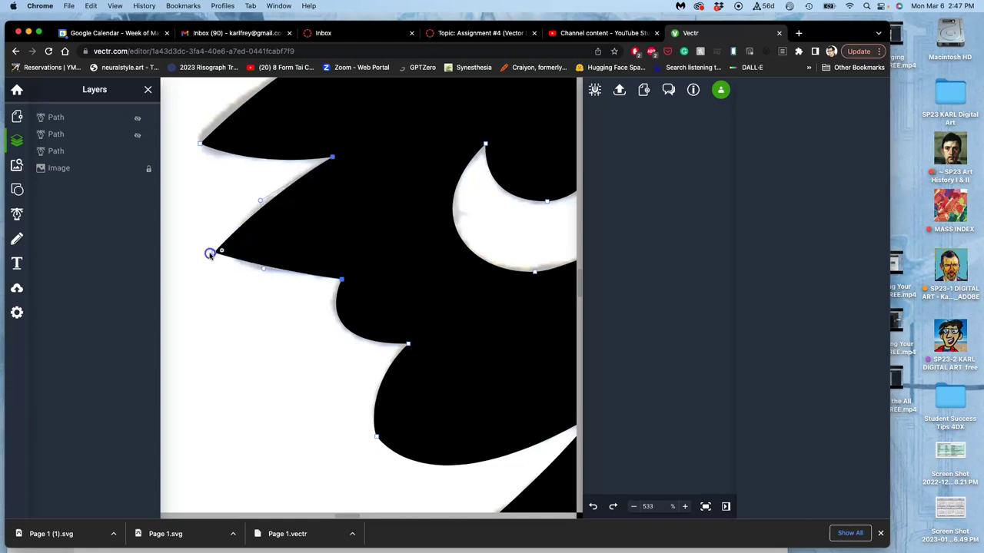
- Convert the second feather's tip to a smooth anchor and pull both its handles inward to follow the sketch's outline
double_click(213, 254)
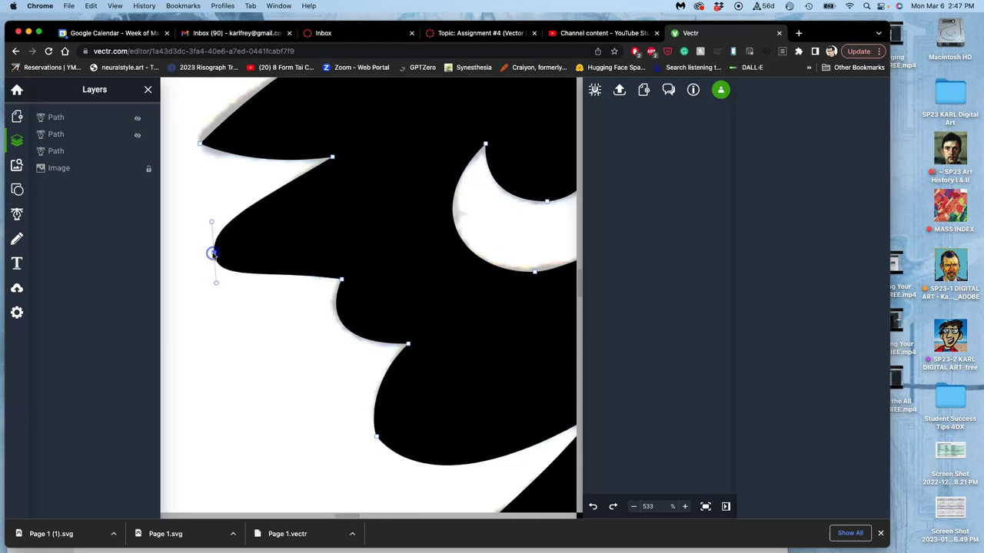
drag(216, 285, 228, 272)
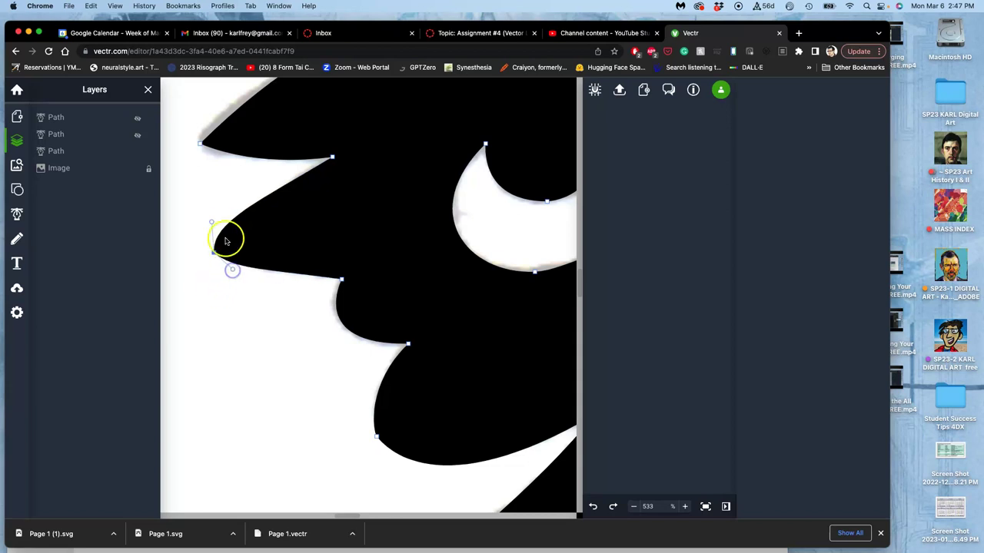
drag(212, 222, 233, 218)
- Move the whole black shape to about X 24.7, Y 37.2 px, realigning it with the reference sketch
drag(213, 251, 219, 251)
click(219, 250)
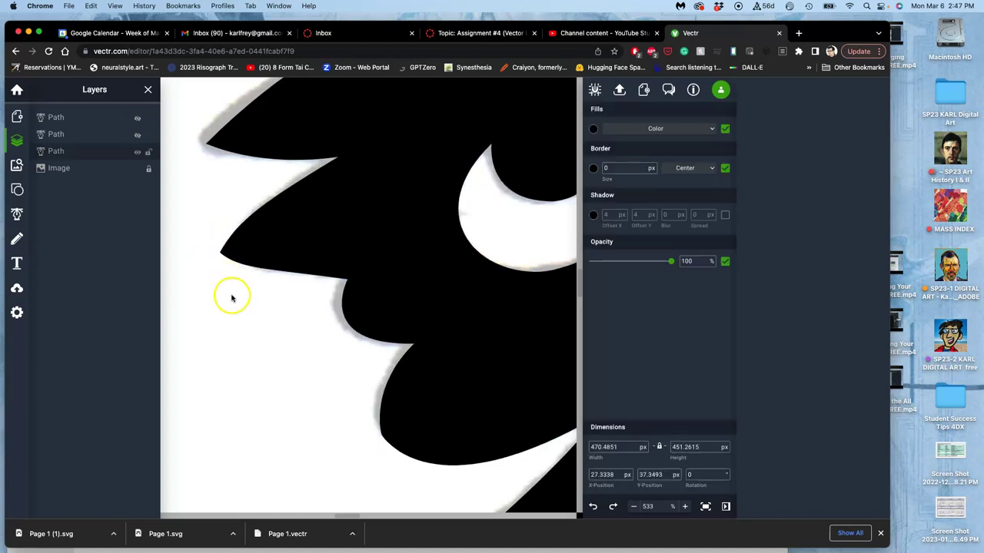
drag(296, 211, 288, 211)
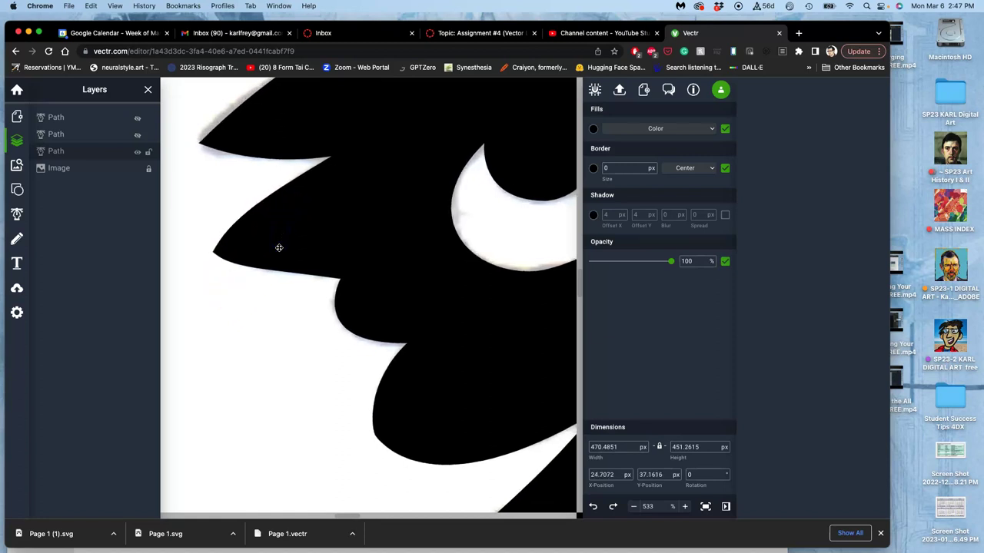
- Shift the second feather's tip anchor inward and adjust its two handles to form a rounded tip following the sketch
click(137, 152)
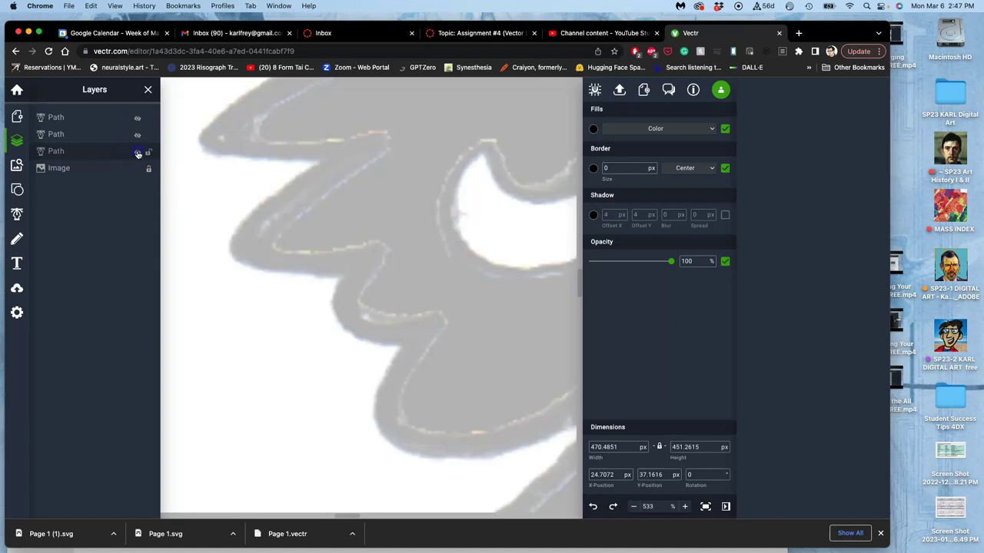
click(138, 153)
click(239, 236)
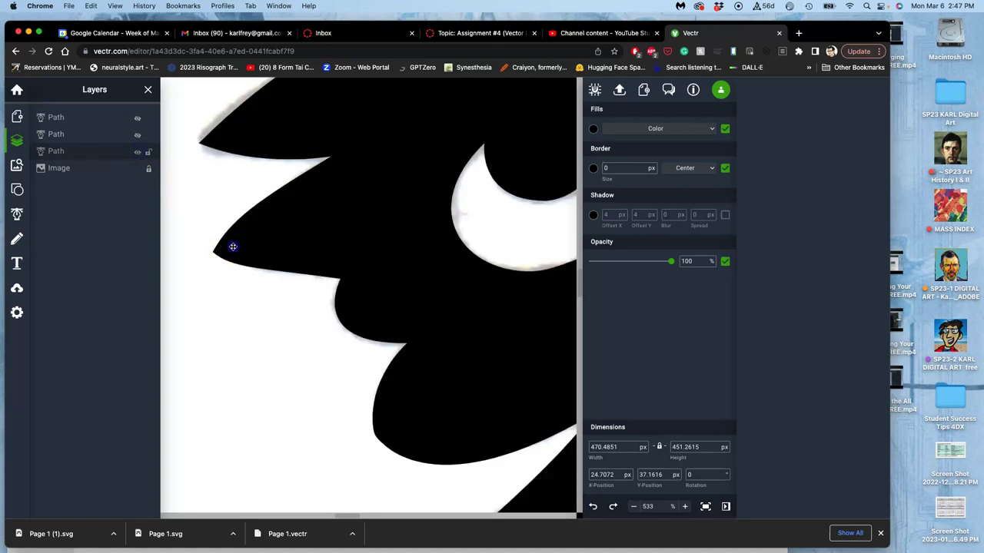
click(214, 253)
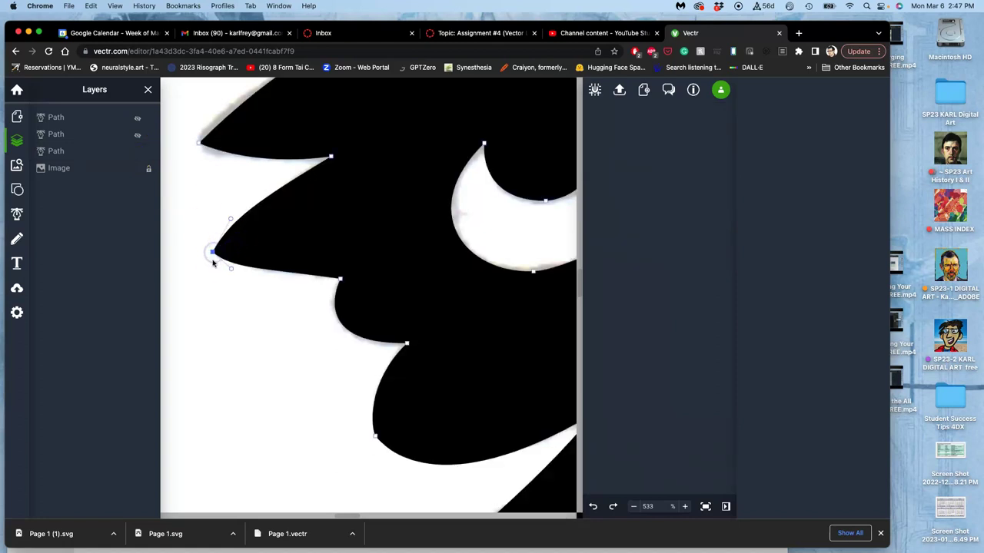
mouse_move(231, 269)
mouse_down()
mouse_move(220, 282)
mouse_move(215, 266)
mouse_up()
click(213, 227)
drag(203, 216, 228, 252)
click(211, 269)
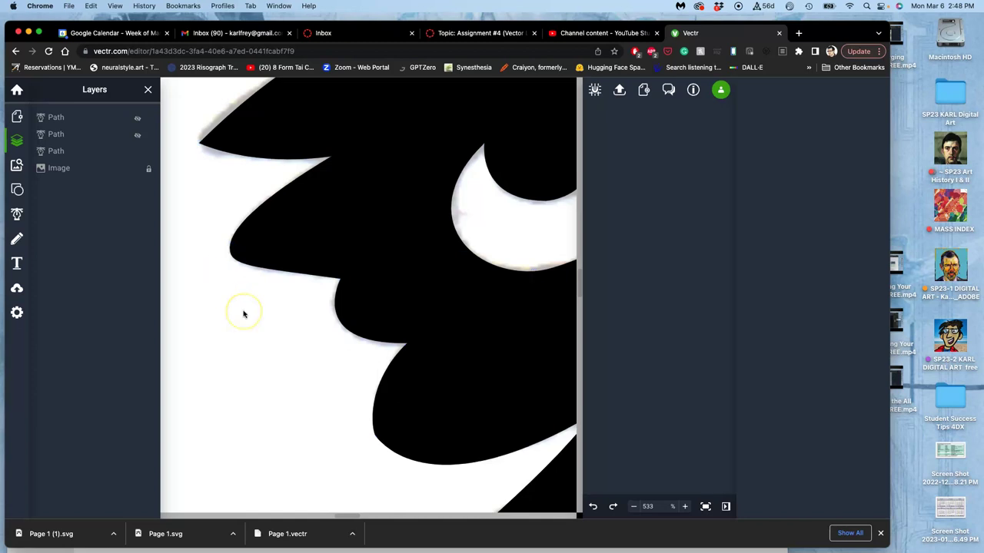
- Add an anchor on the top feather's upper edge near its tip, and pull the tip anchor slightly outward and down
scroll(244, 314, up, 5)
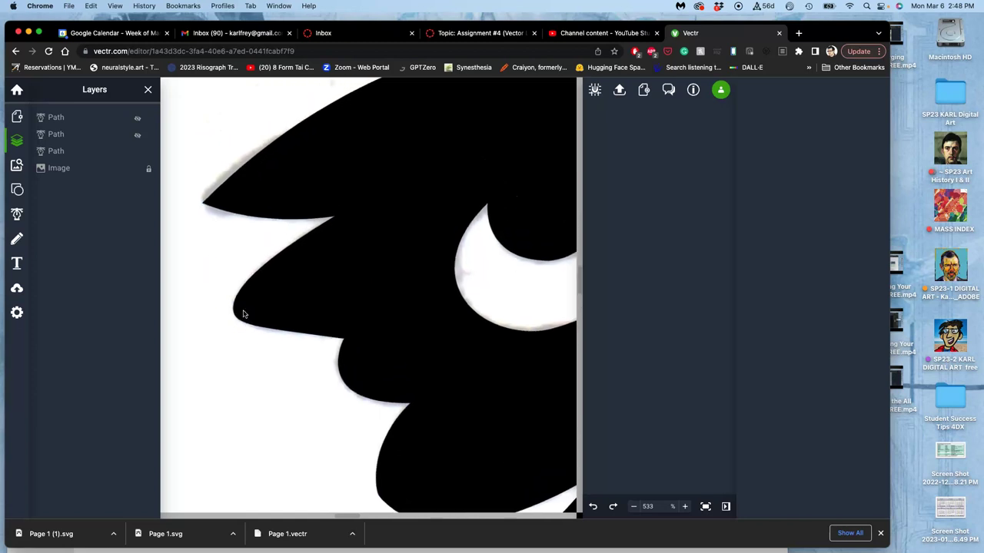
scroll(243, 314, down, 5)
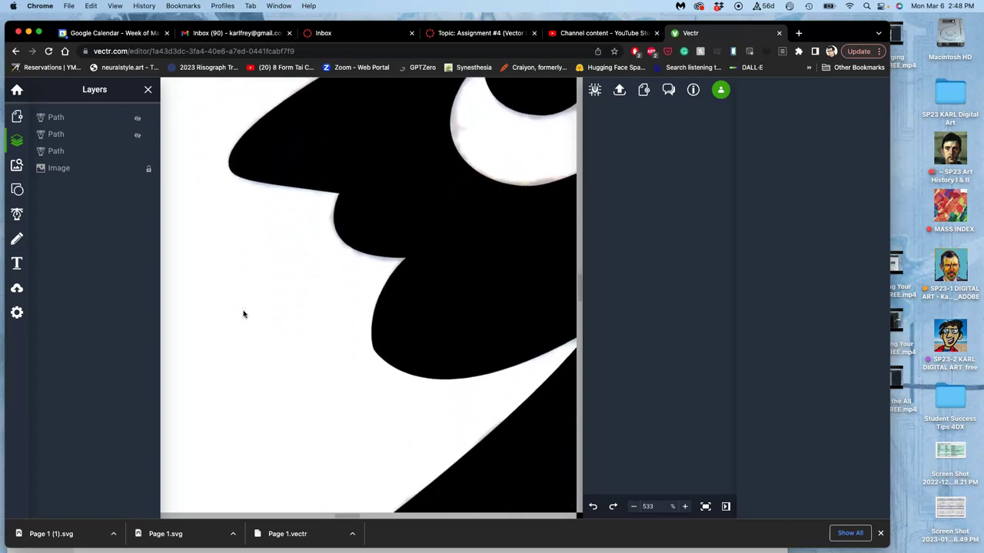
scroll(244, 313, up, 5)
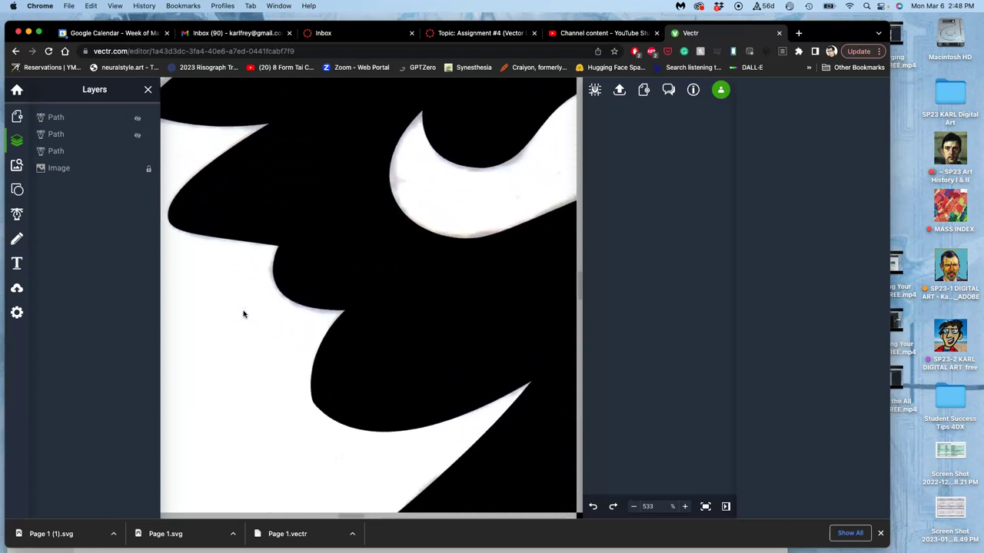
scroll(243, 313, up, 3)
click(264, 329)
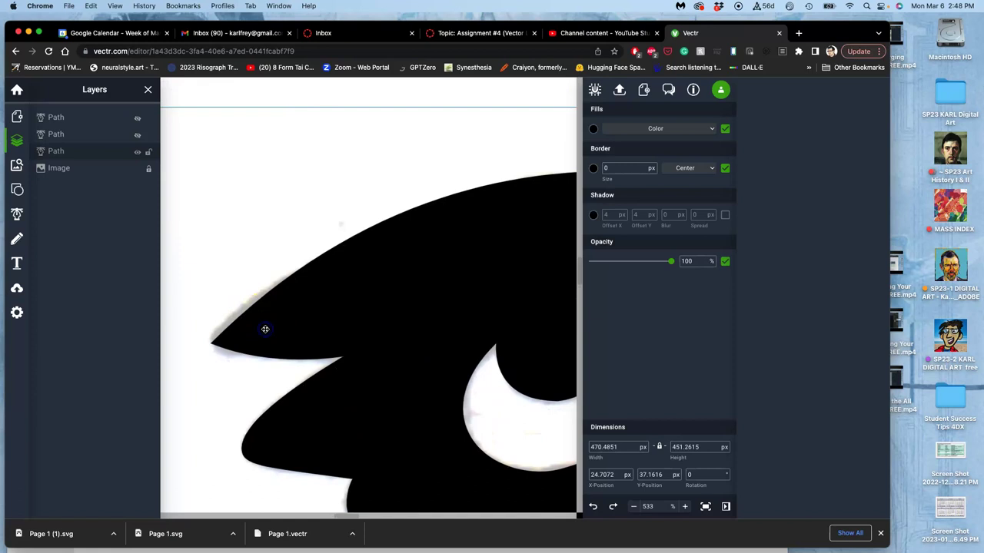
click(211, 344)
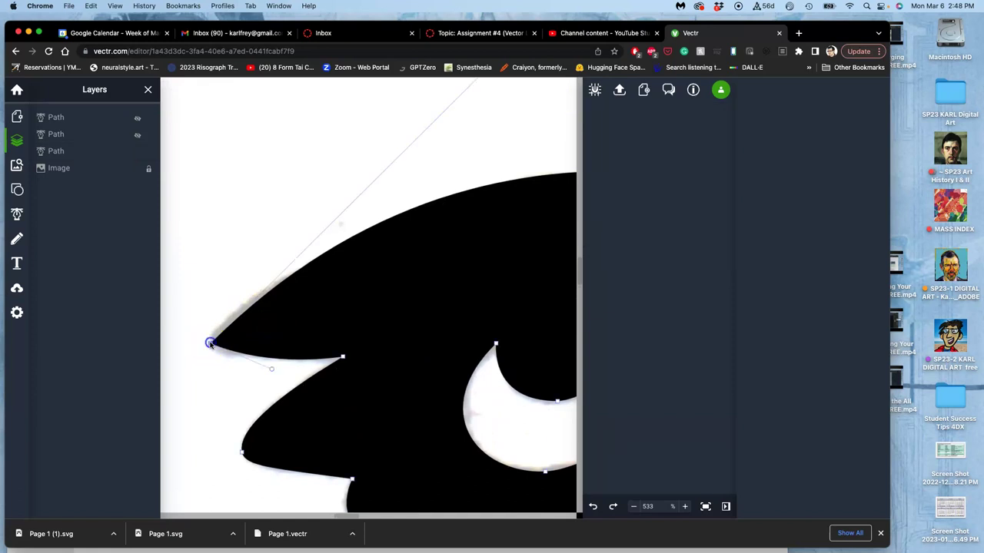
click(212, 346)
click(217, 346)
mouse_move(215, 349)
mouse_down()
mouse_move(201, 356)
mouse_move(216, 335)
mouse_up()
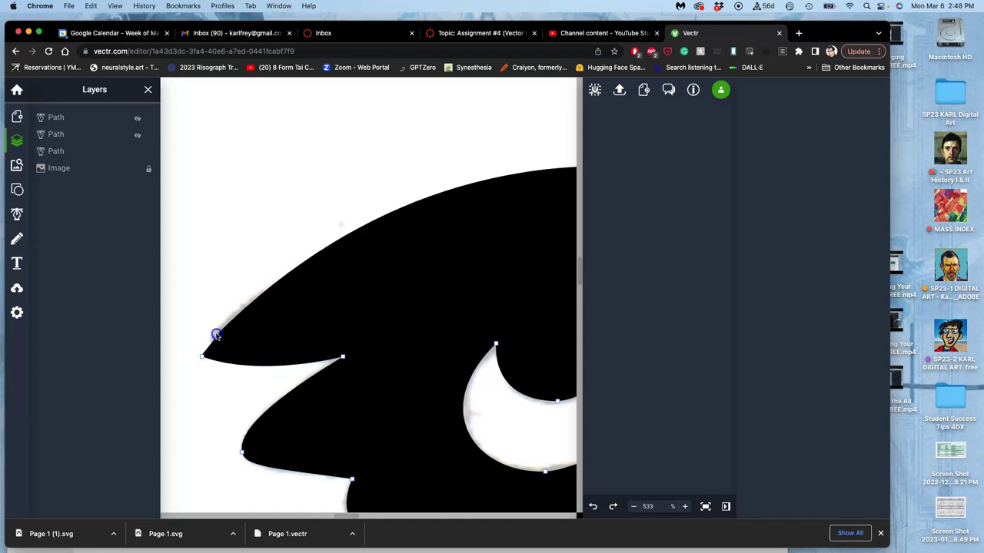
- Adjust the added anchor's long handle along the wing's upper edge and shorten its opposite handle toward the feather's tip
scroll(285, 270, down, 5)
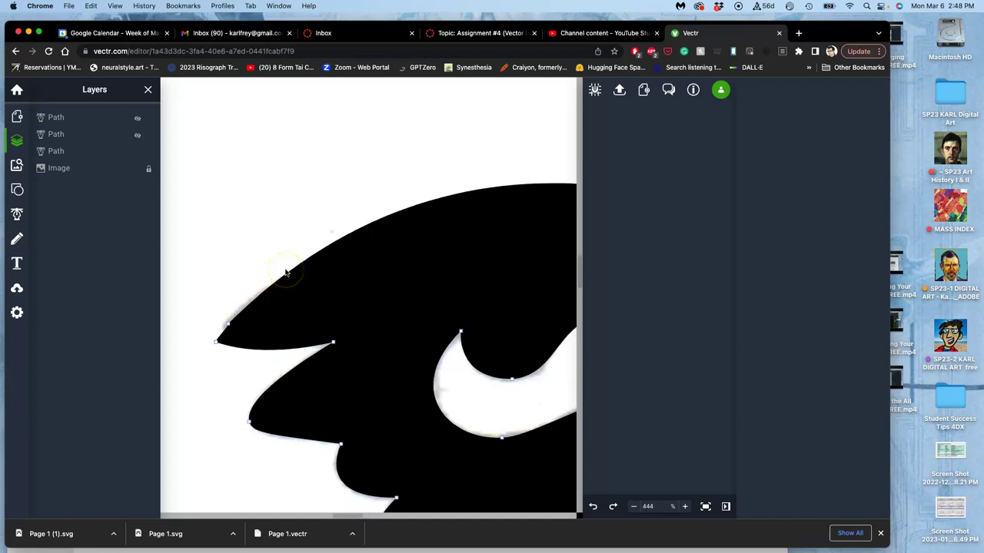
scroll(285, 270, down, 2)
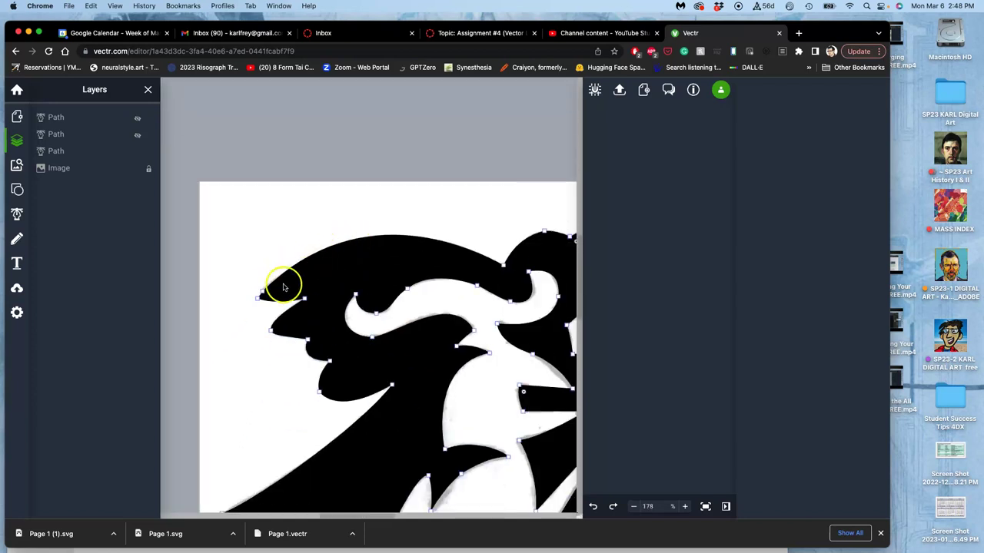
click(265, 292)
mouse_move(362, 191)
mouse_down()
mouse_move(371, 176)
mouse_move(360, 205)
mouse_move(365, 195)
mouse_up()
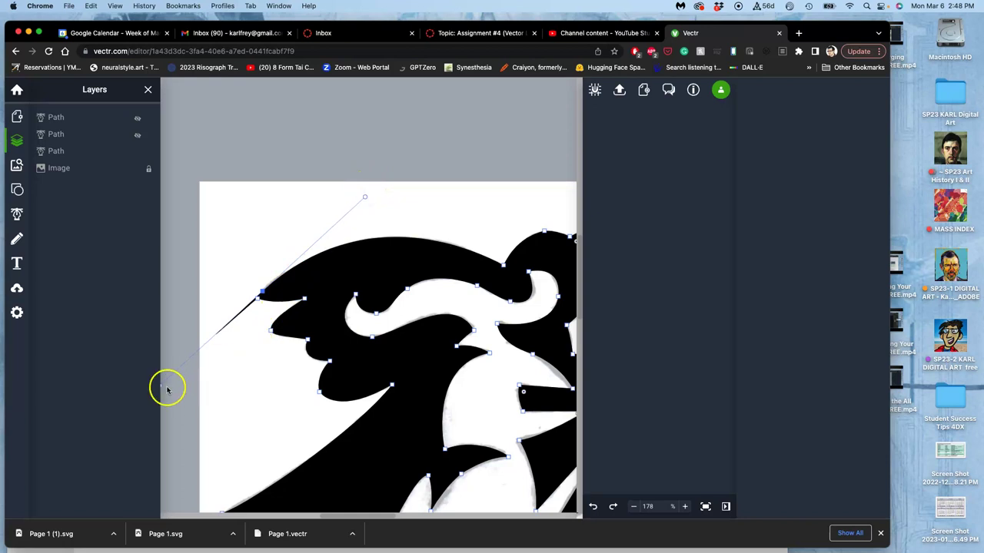
drag(162, 386, 227, 328)
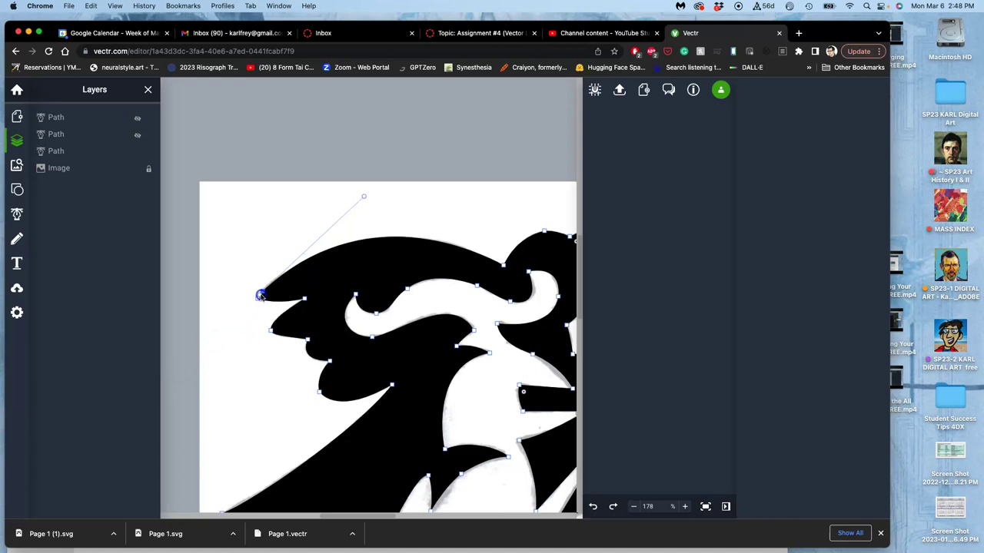
scroll(261, 294, up, 5)
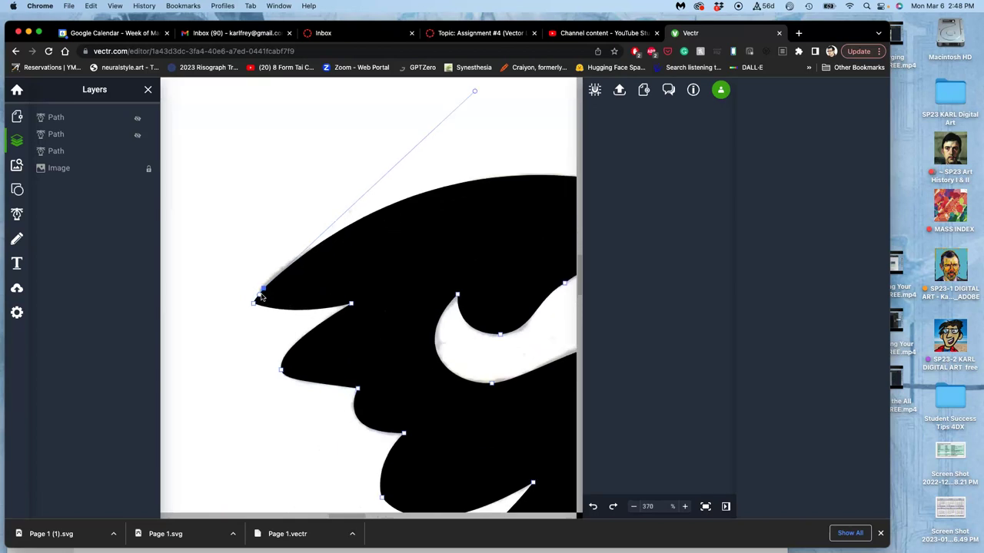
scroll(261, 298, up, 5)
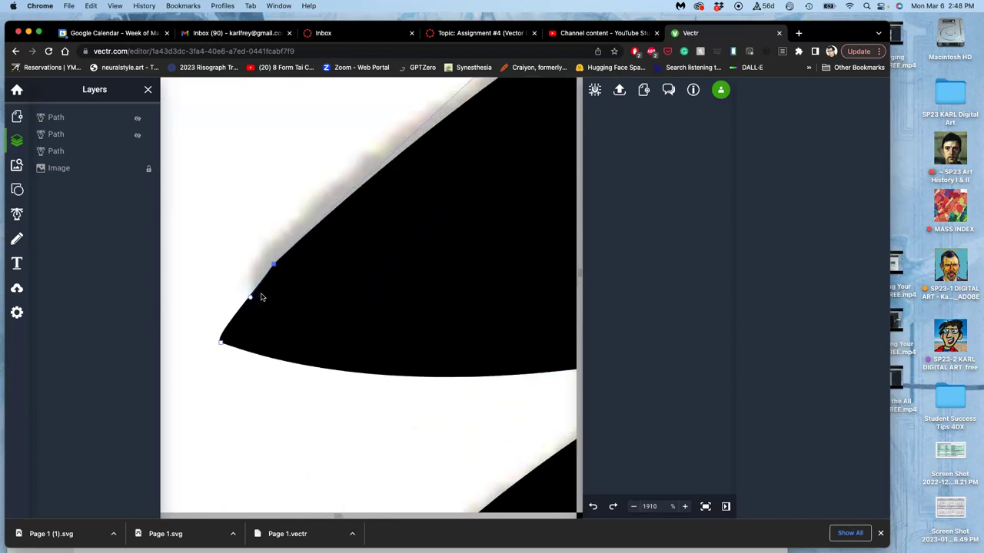
click(223, 338)
key(Delete)
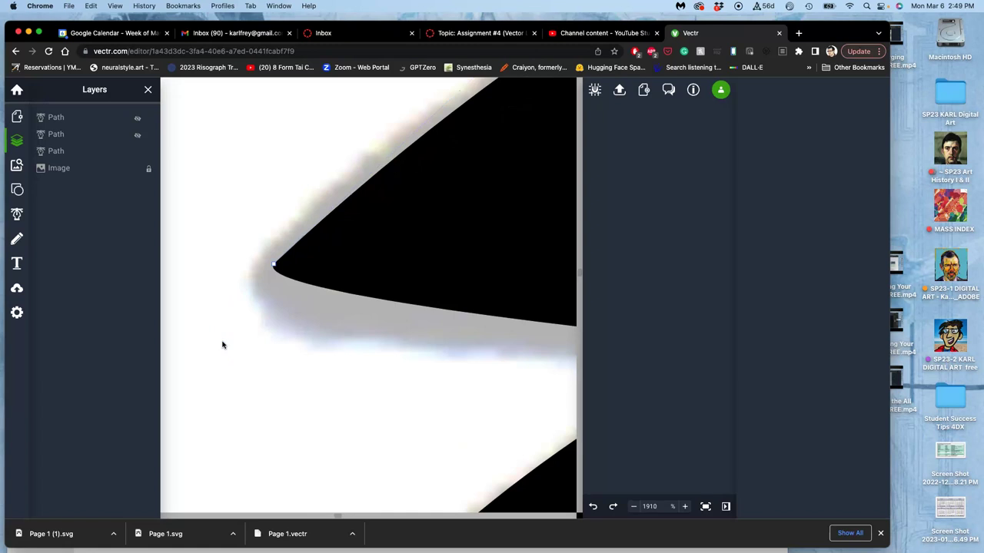
key(super+z)
- Move the top feather's tip anchor inward and adjust the neighbouring anchor's handles so the tip and wing's upper edge match the sketch
drag(223, 345, 254, 320)
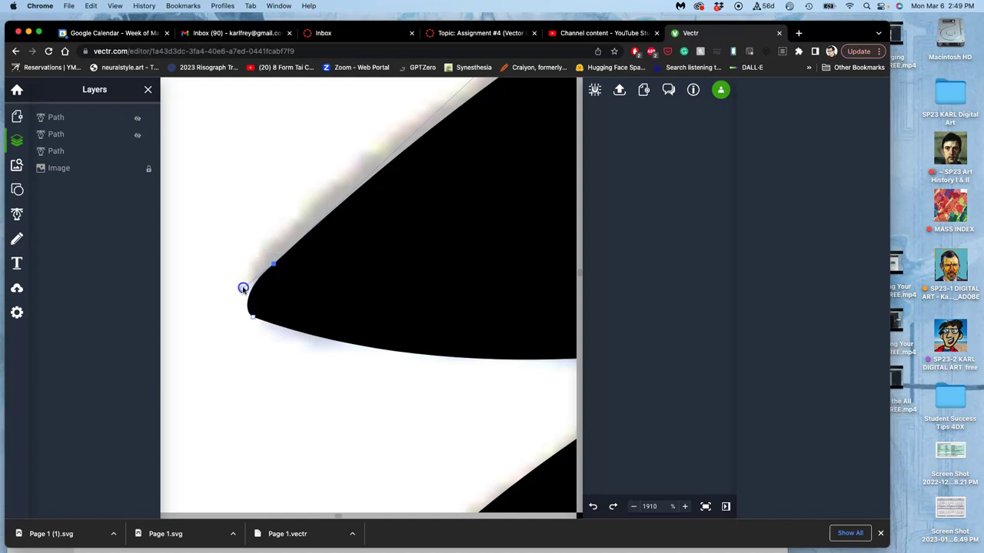
drag(244, 287, 243, 288)
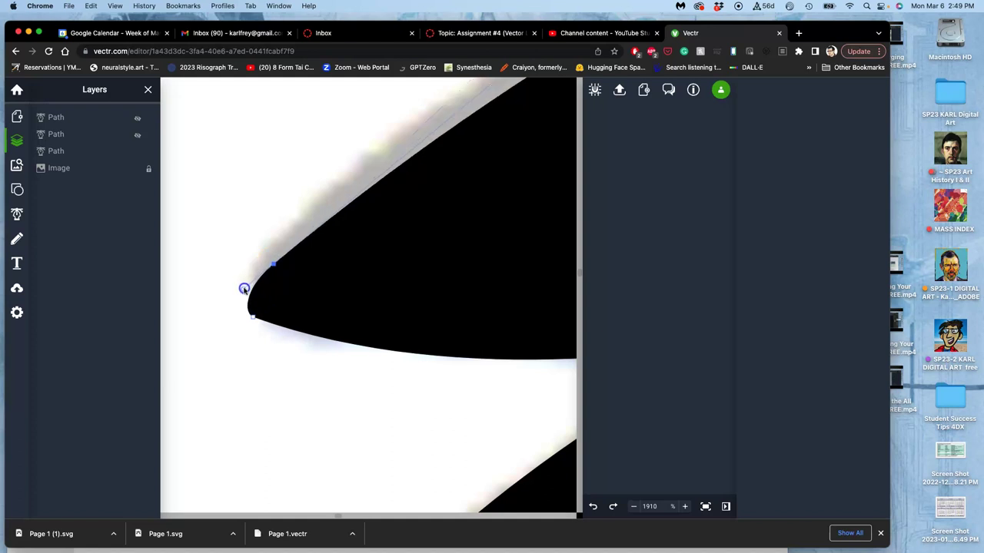
scroll(244, 290, down, 10)
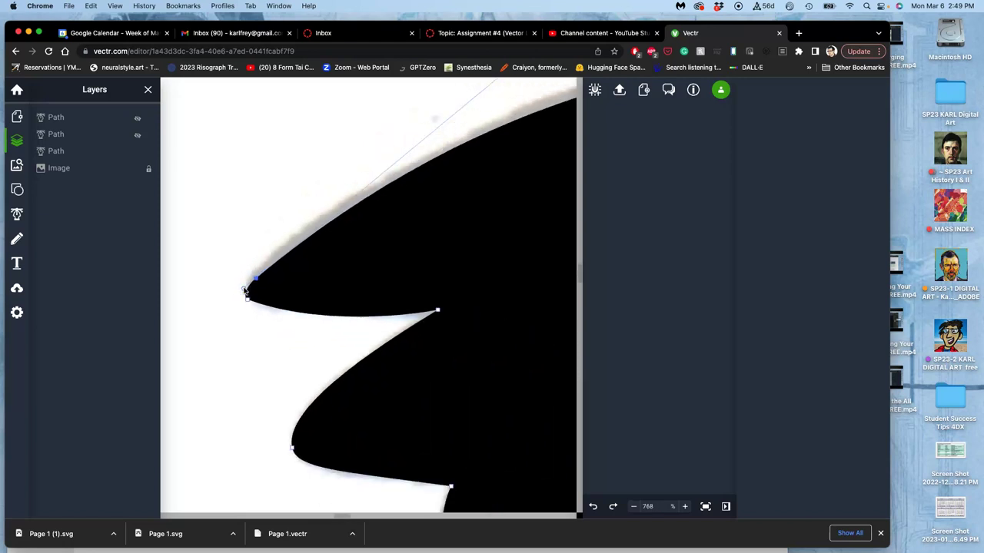
scroll(243, 290, down, 2)
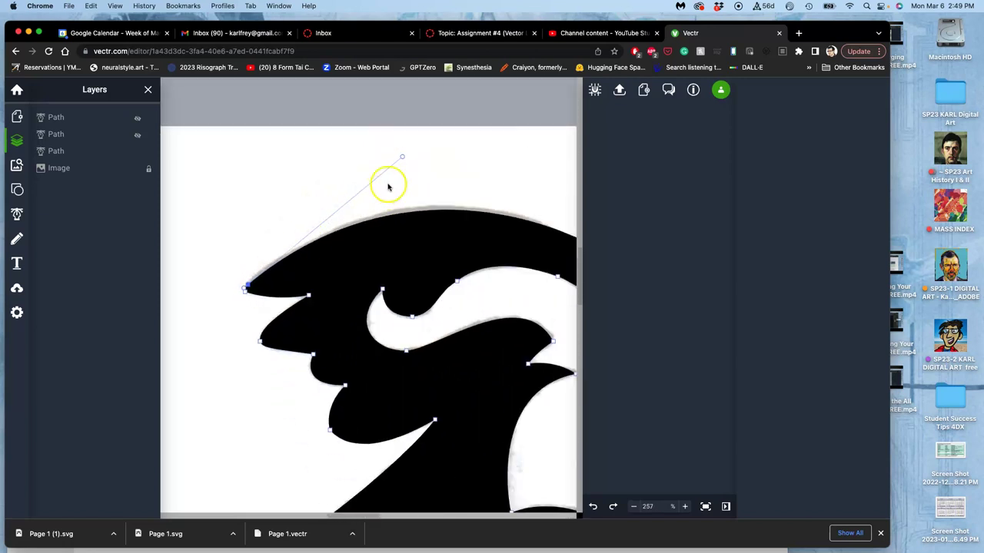
drag(401, 159, 411, 149)
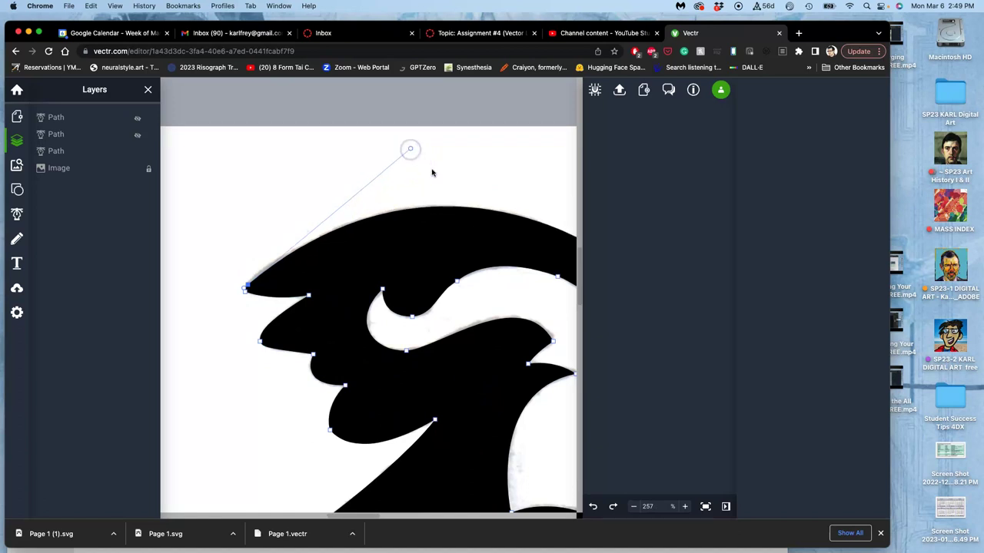
scroll(421, 174, right, 1)
click(424, 173)
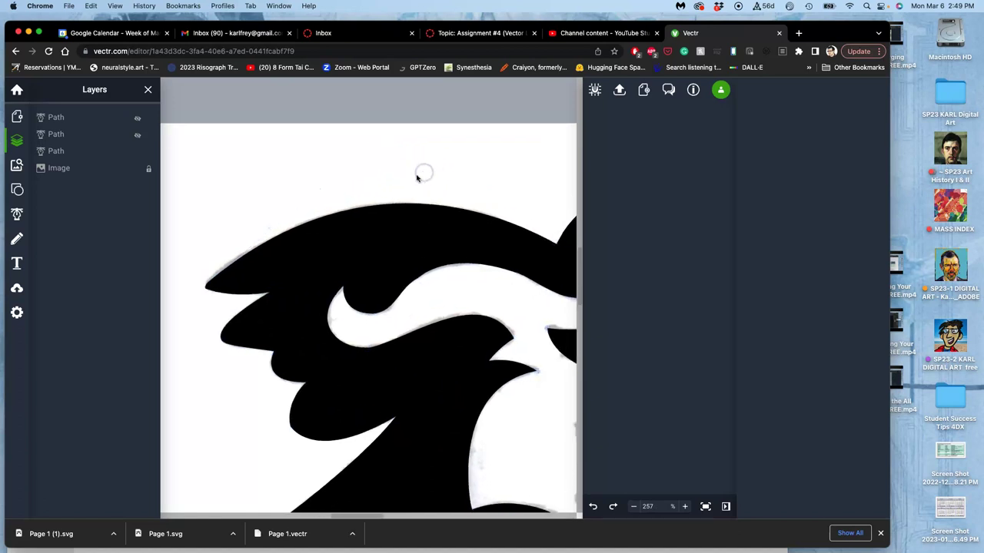
- Examine how closely the black shape's inner curves, chest feathers and tail follow the reference sketch
scroll(384, 189, down, 3)
scroll(384, 189, right, 4)
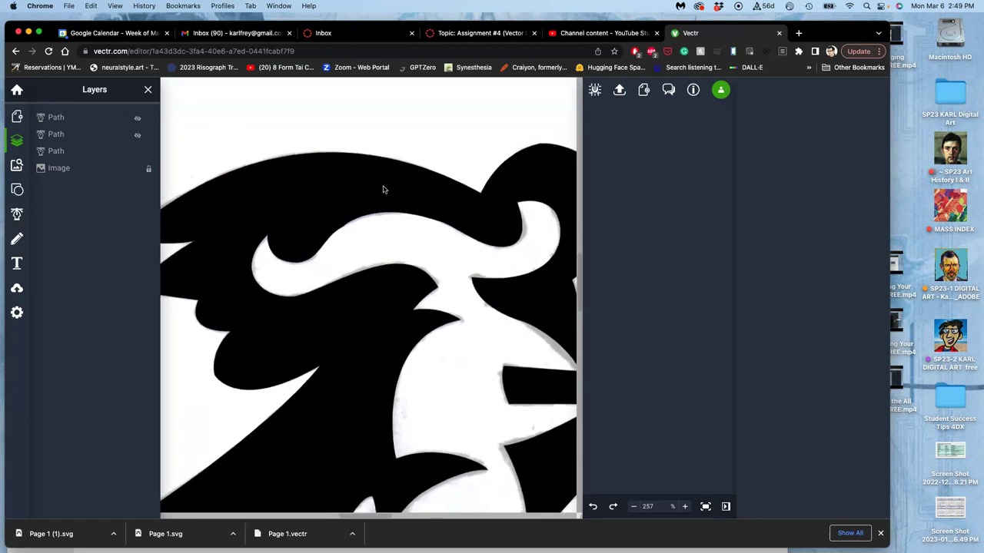
scroll(383, 189, down, 1)
scroll(384, 189, right, 1)
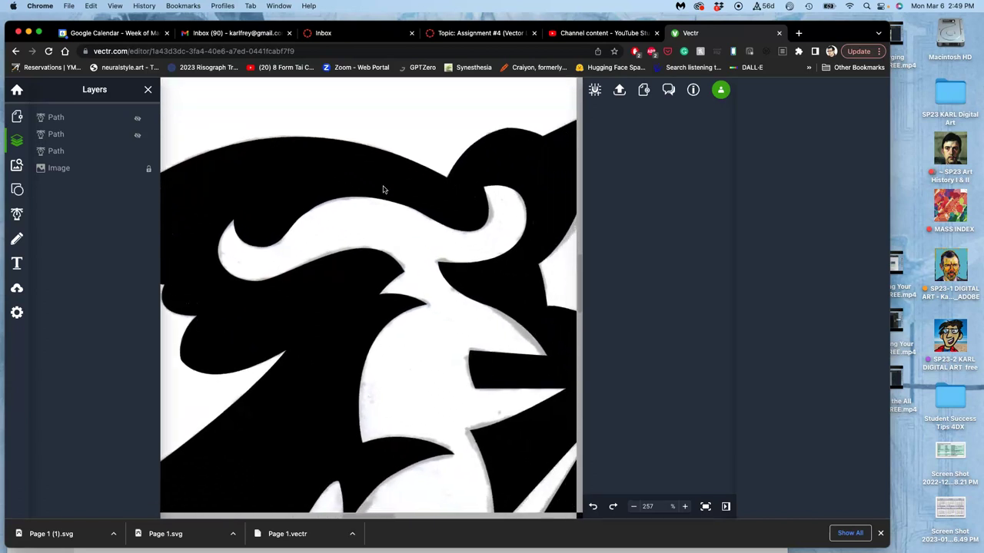
scroll(384, 189, down, 5)
scroll(384, 189, right, 4)
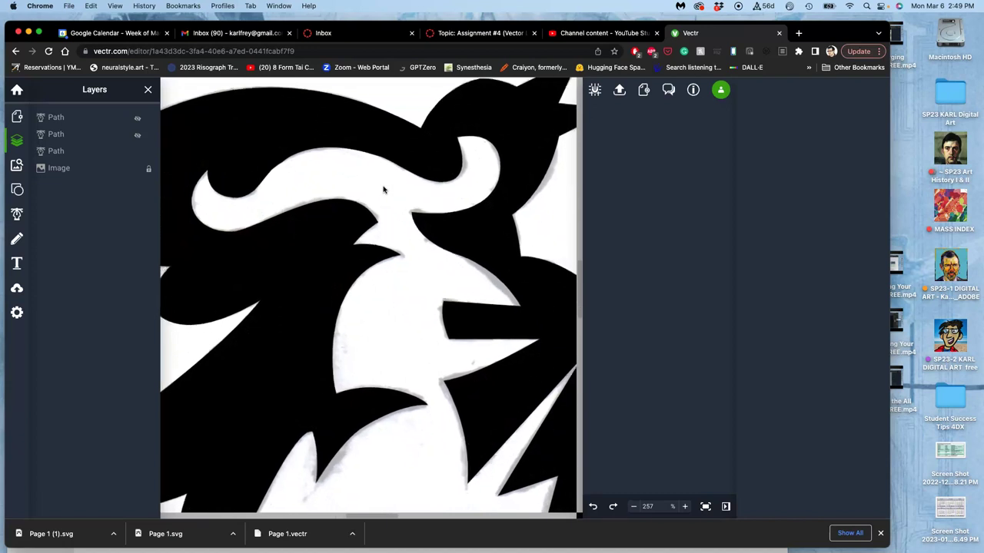
scroll(384, 189, down, 3)
scroll(384, 189, right, 3)
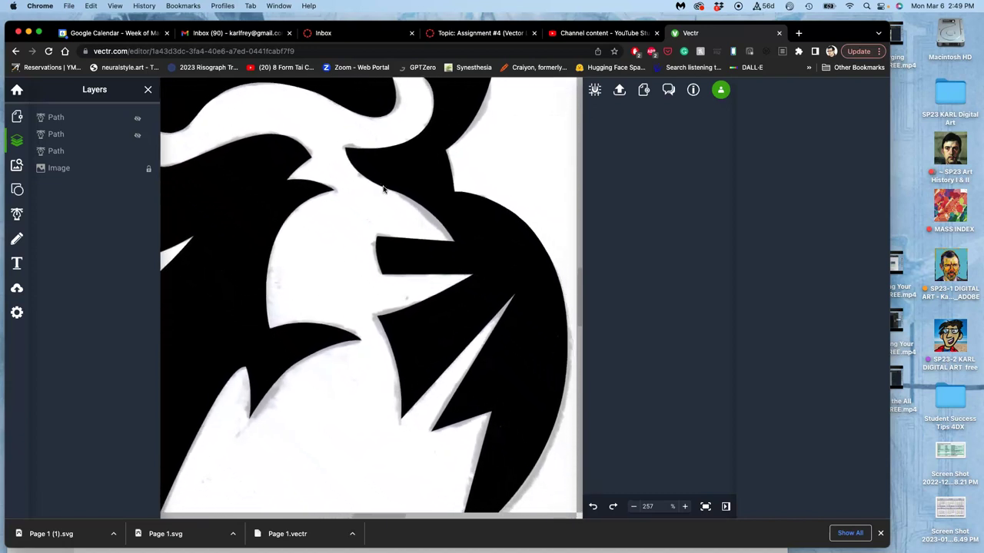
scroll(384, 189, down, 2)
scroll(383, 189, left, 1)
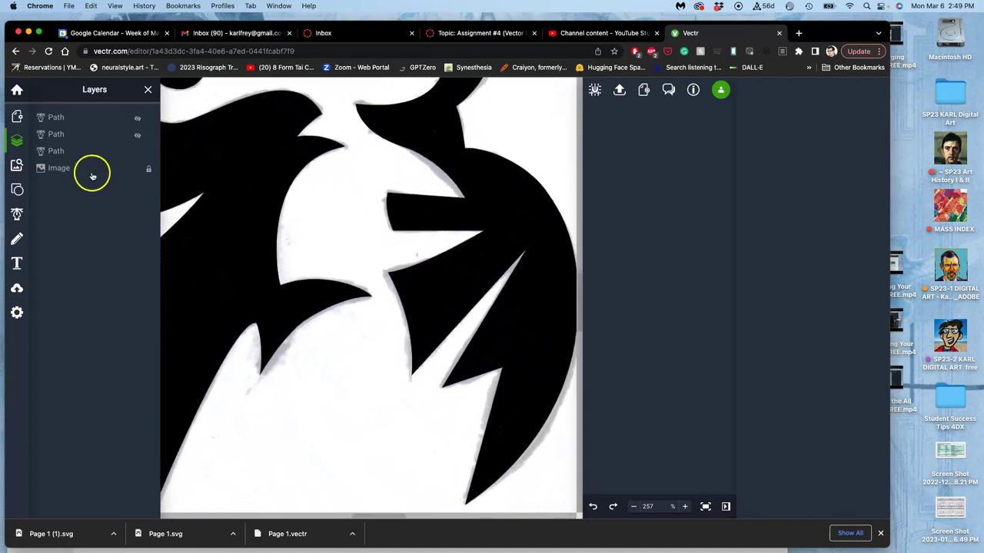
- Hide the reference image layer and inspect the bird's clean silhouette at several reduced sizes
scroll(321, 329, down, 5)
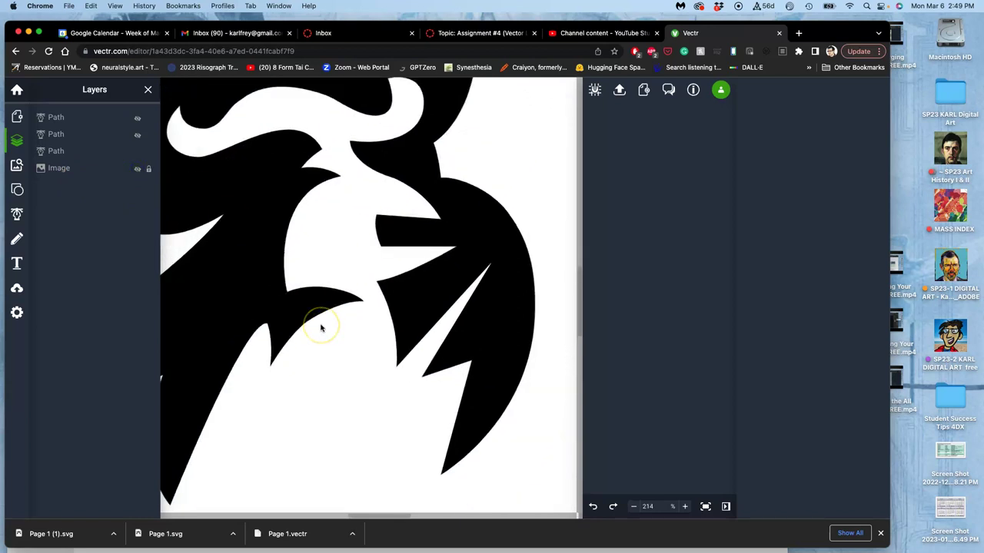
scroll(322, 329, down, 3)
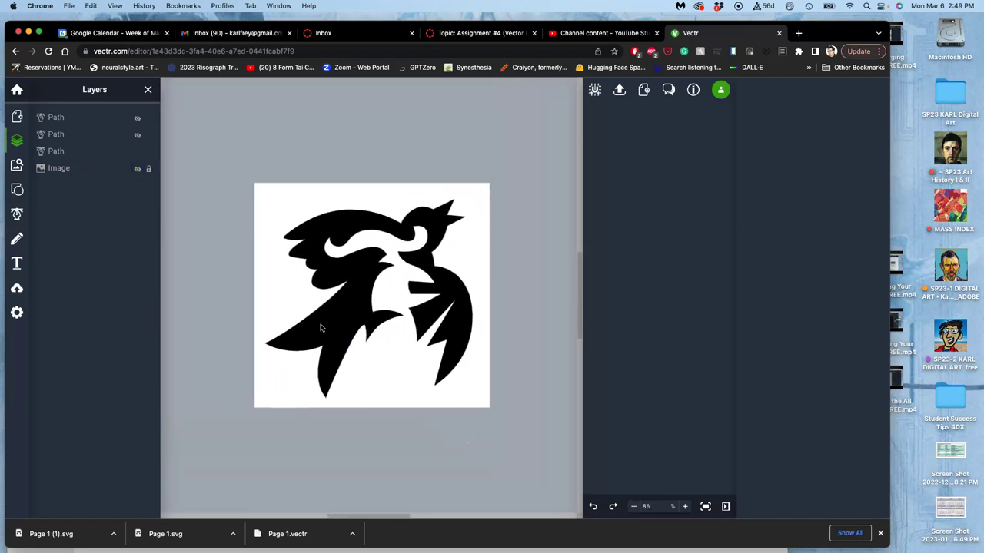
scroll(321, 329, down, 4)
scroll(321, 329, down, 3)
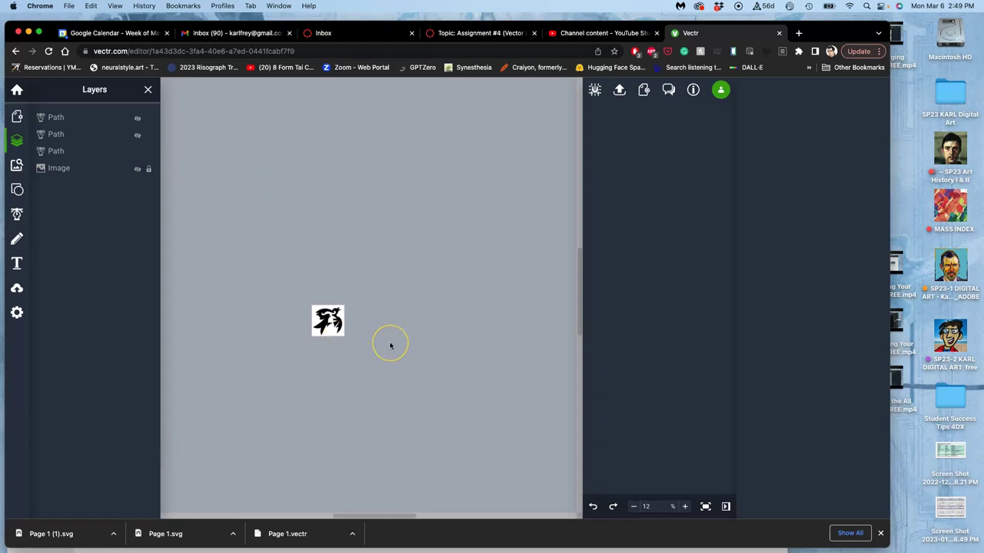
scroll(390, 346, up, 5)
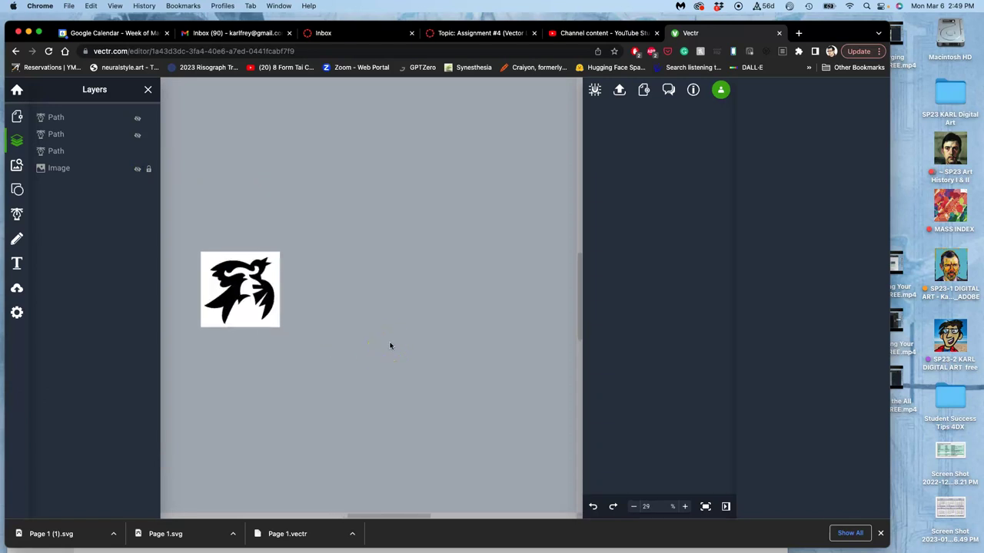
scroll(390, 346, left, 3)
scroll(390, 346, right, 3)
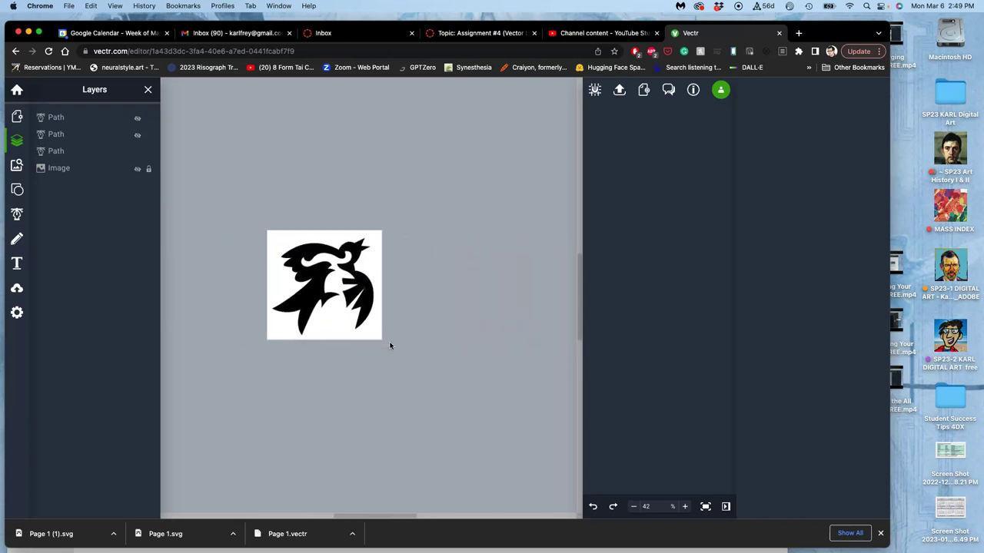
scroll(390, 346, up, 5)
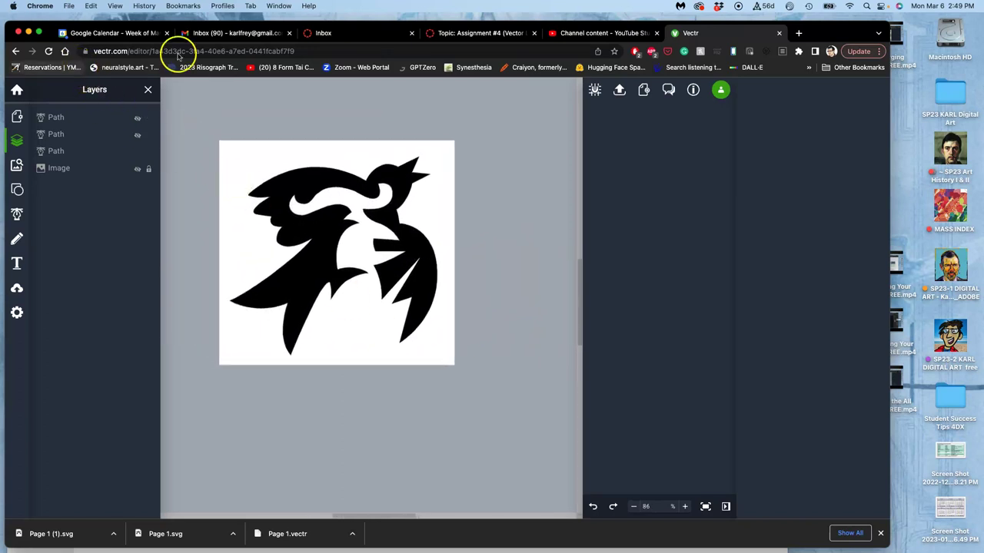
- Export the bird artwork in VECTR format and download the file
click(620, 91)
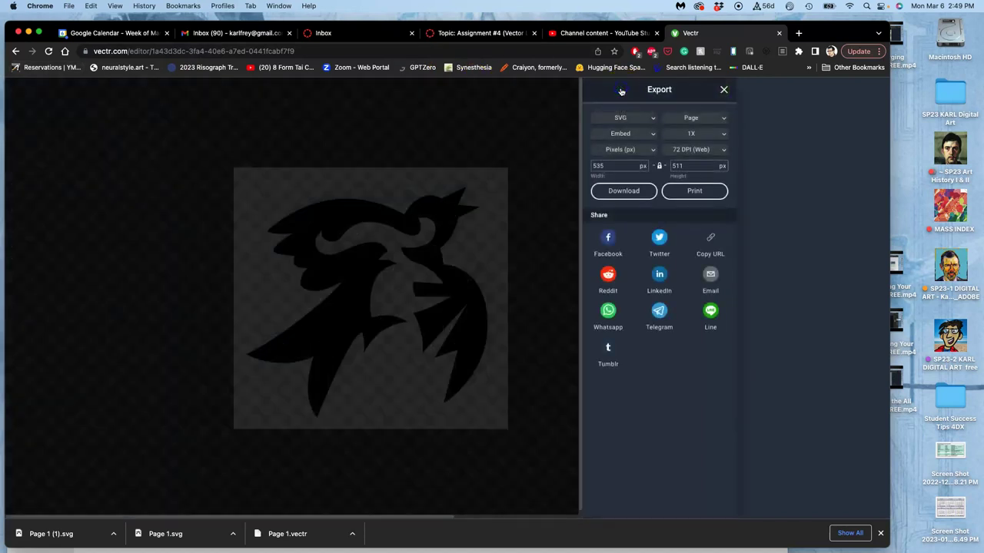
click(642, 191)
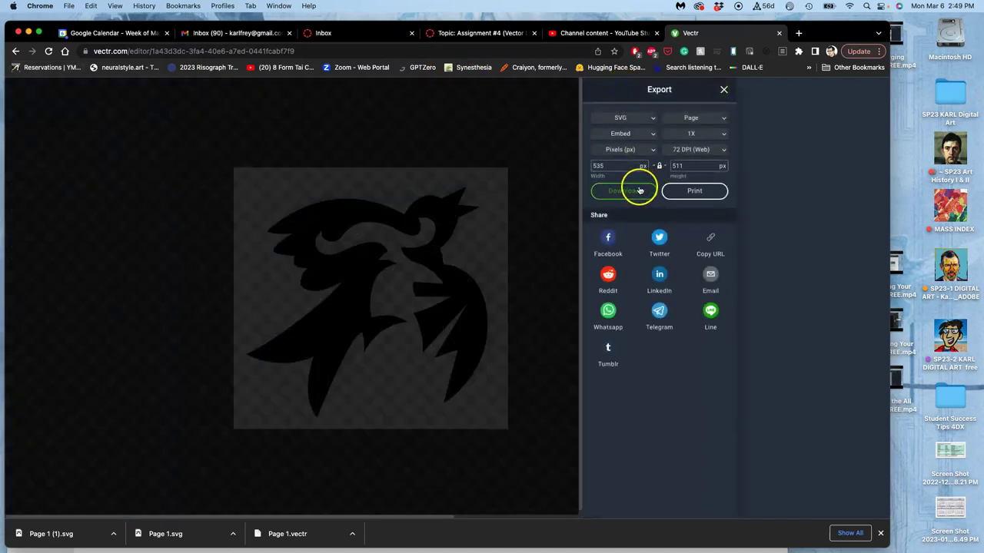
click(641, 120)
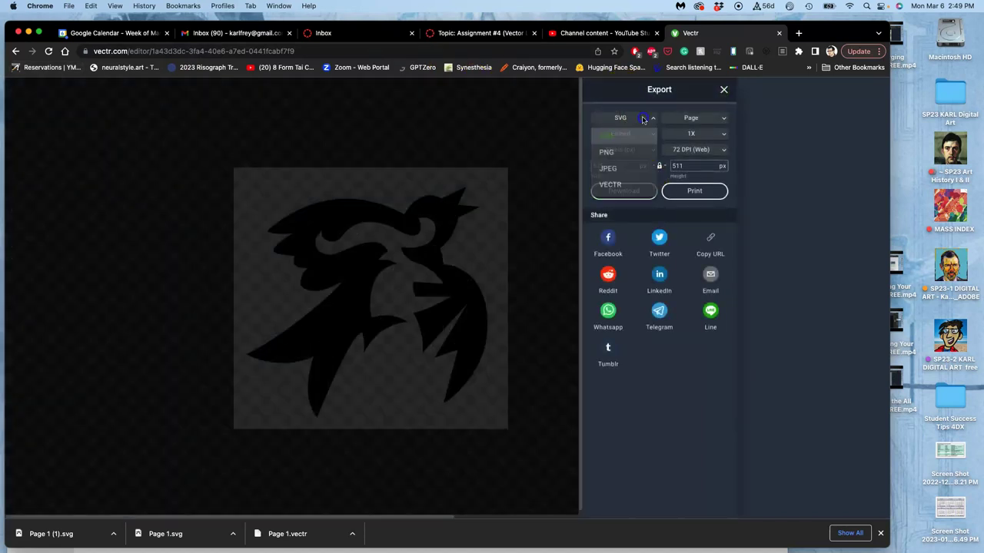
click(617, 185)
click(620, 194)
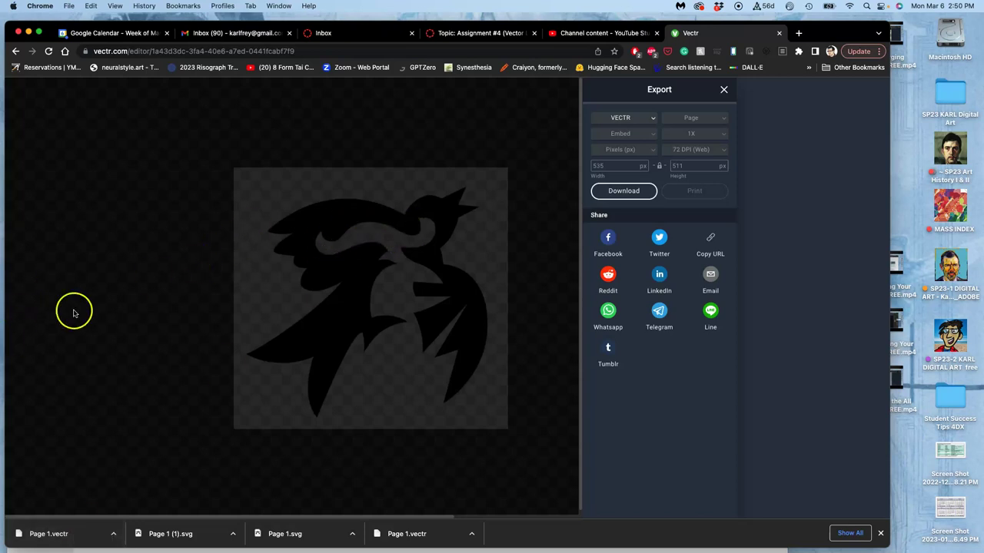
- Export the whole page as an embedded SVG at 1X, 535 by 511 px, and download it
click(709, 121)
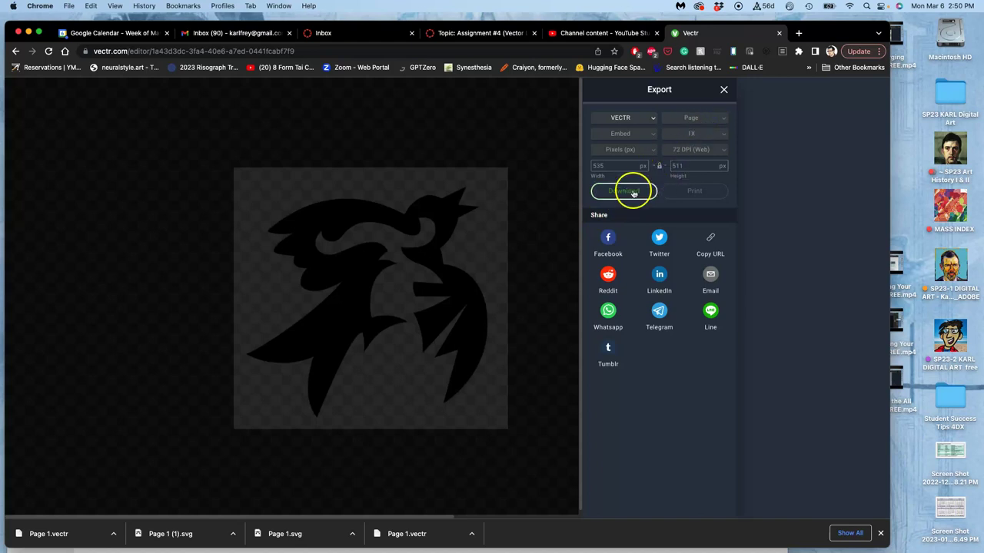
click(721, 121)
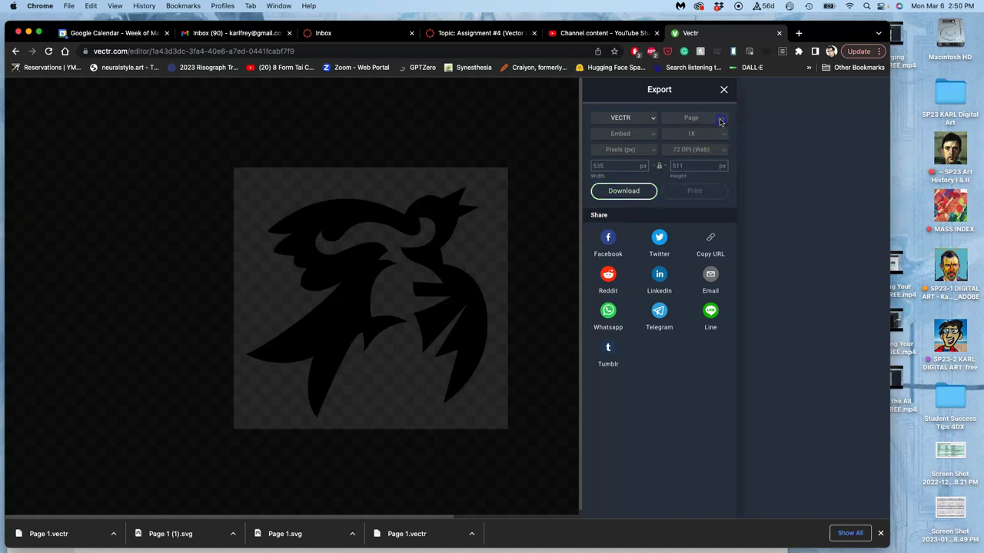
click(652, 123)
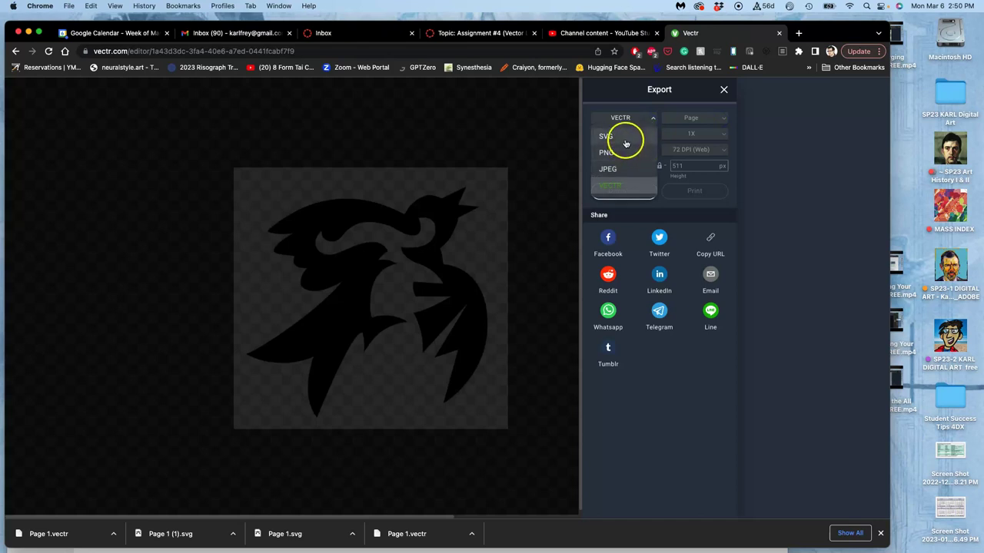
click(626, 139)
click(711, 117)
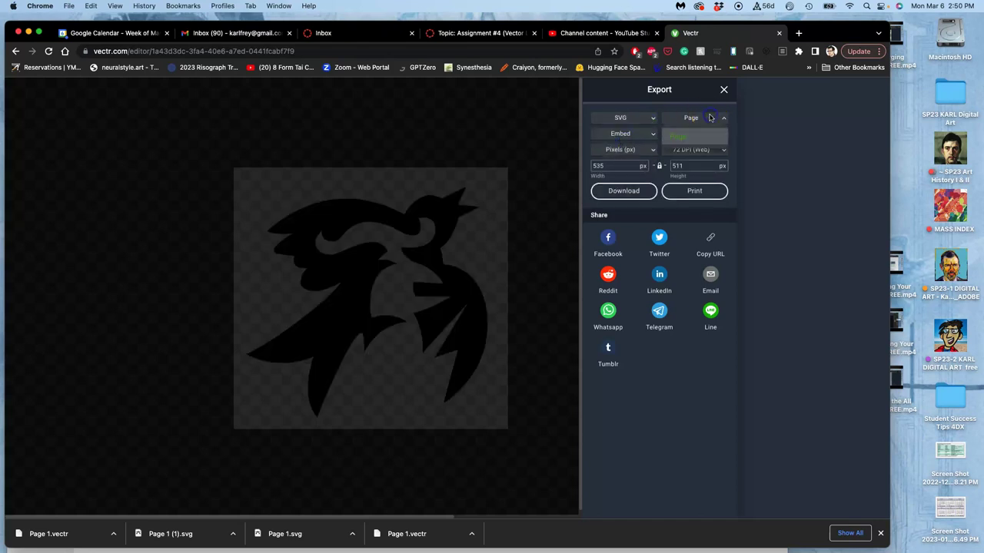
click(633, 192)
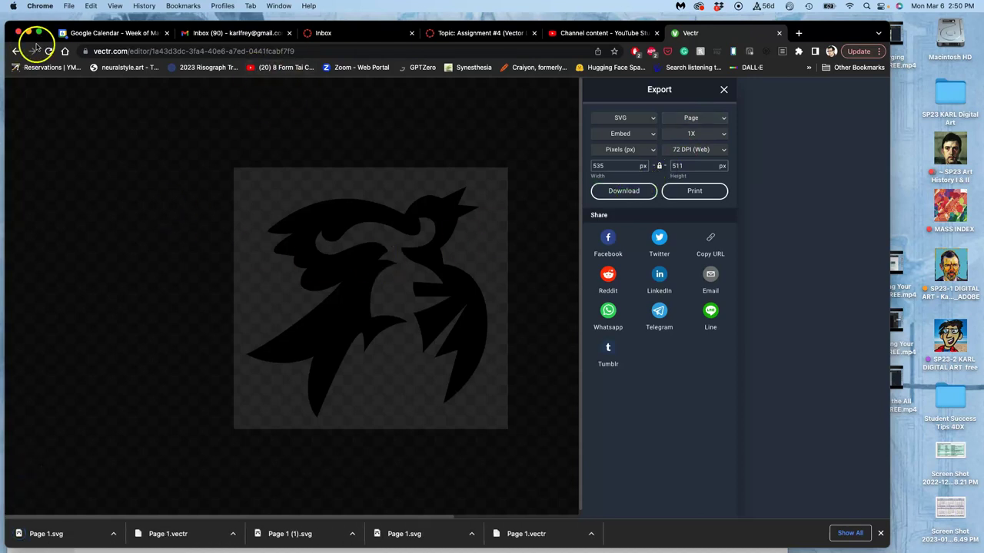
- View the exported files in Downloads, and in Finder open the Assign #4 folder inside the desktop's free digital art class folder
mouse_move(4, 410)
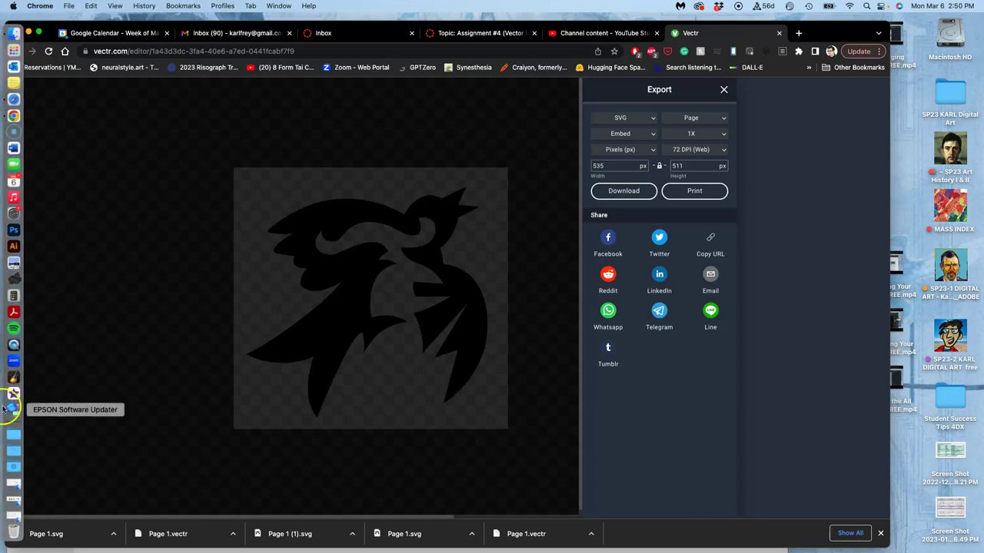
click(13, 466)
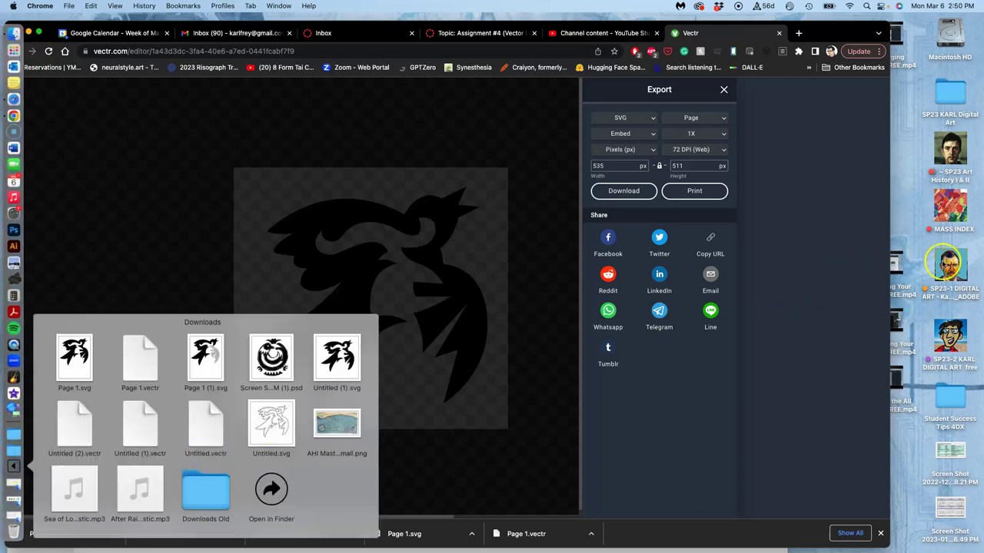
click(950, 338)
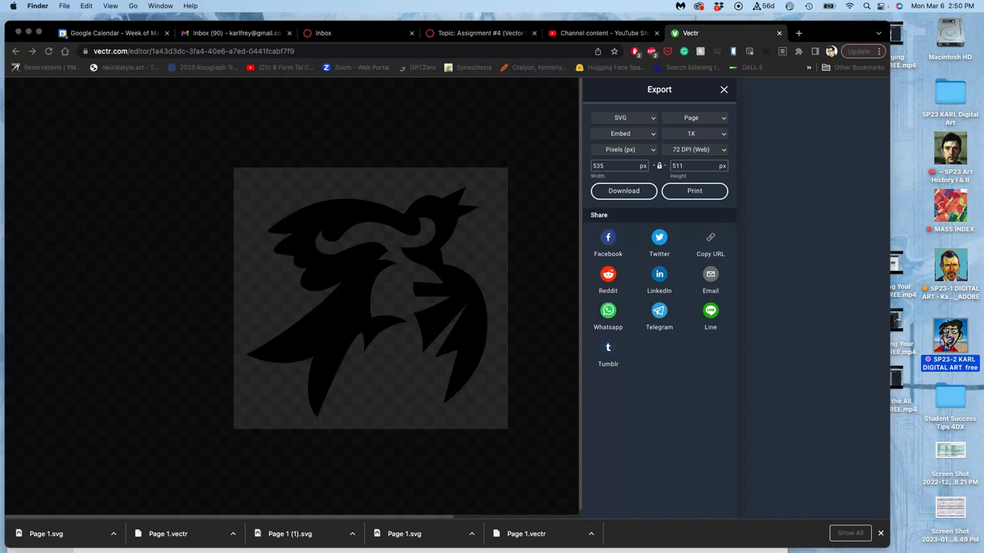
double_click(947, 342)
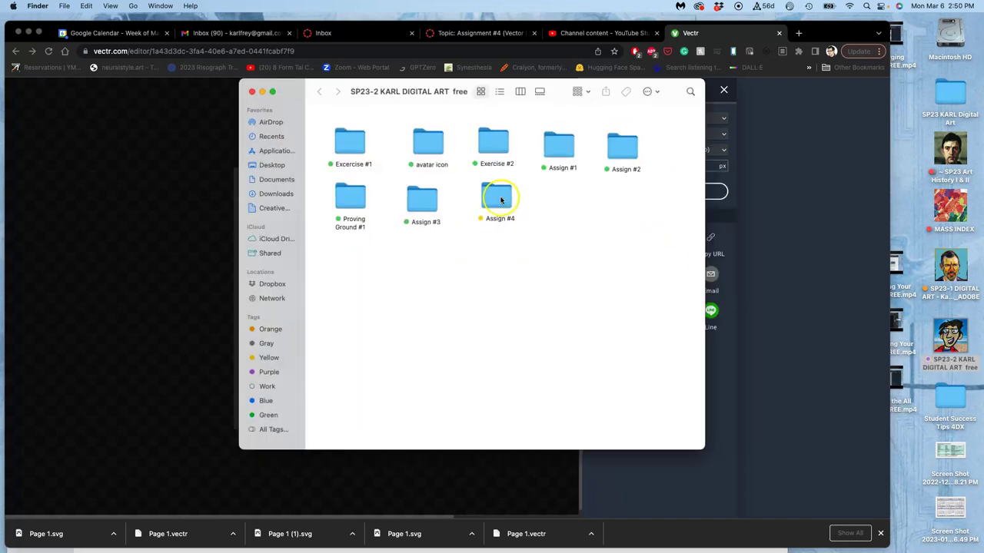
double_click(501, 194)
click(404, 277)
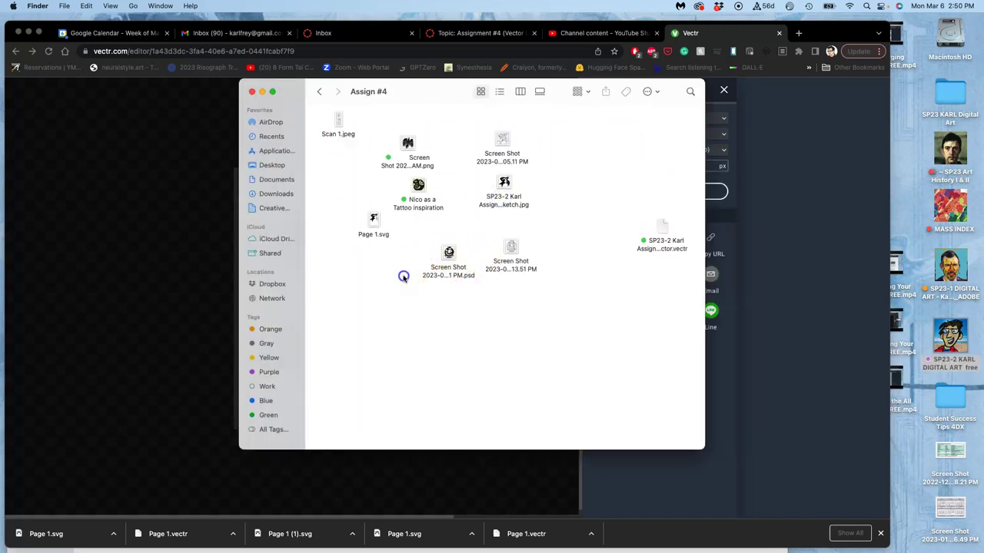